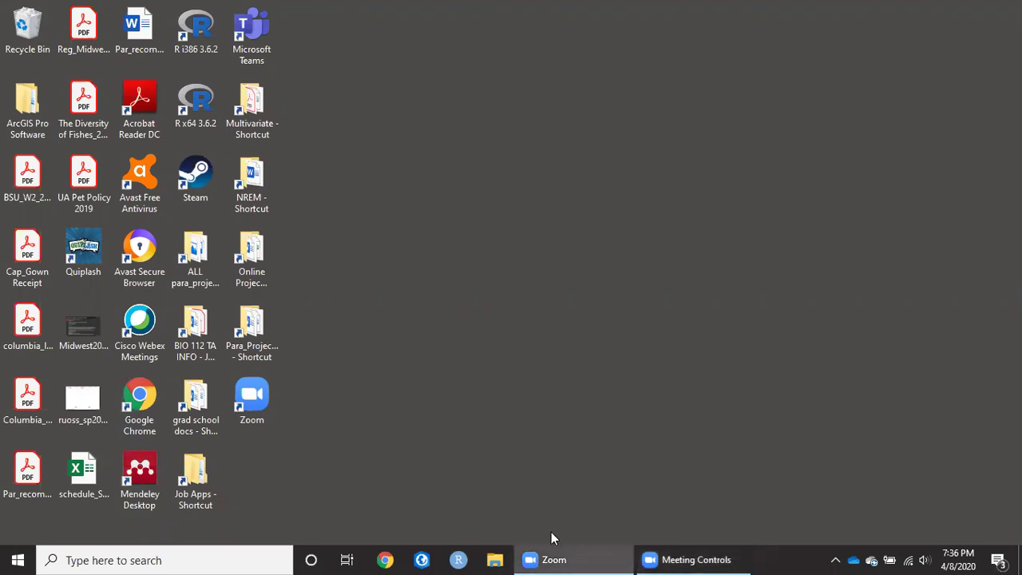
Open the Worked_Data workbook from the Online Project folder in File Explorer
{"action": "left_click", "coordinate": [495, 559]}
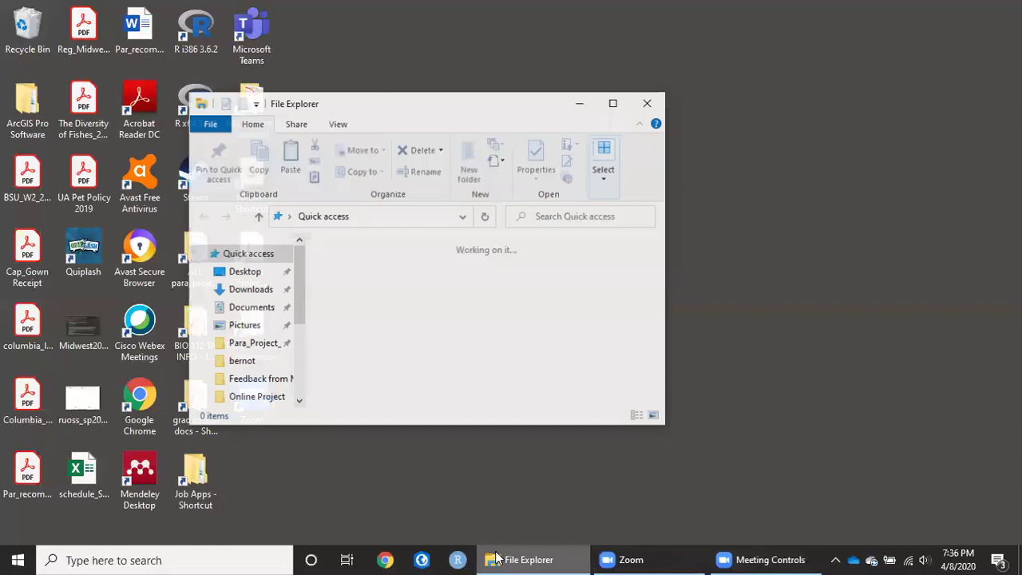
{"action": "left_click", "coordinate": [613, 103]}
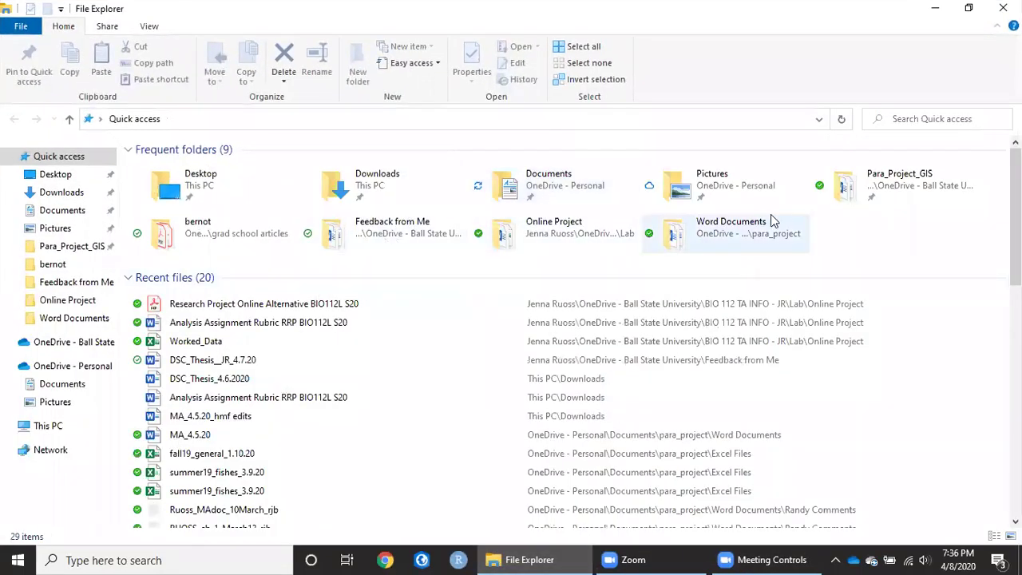
{"action": "left_click", "coordinate": [79, 301]}
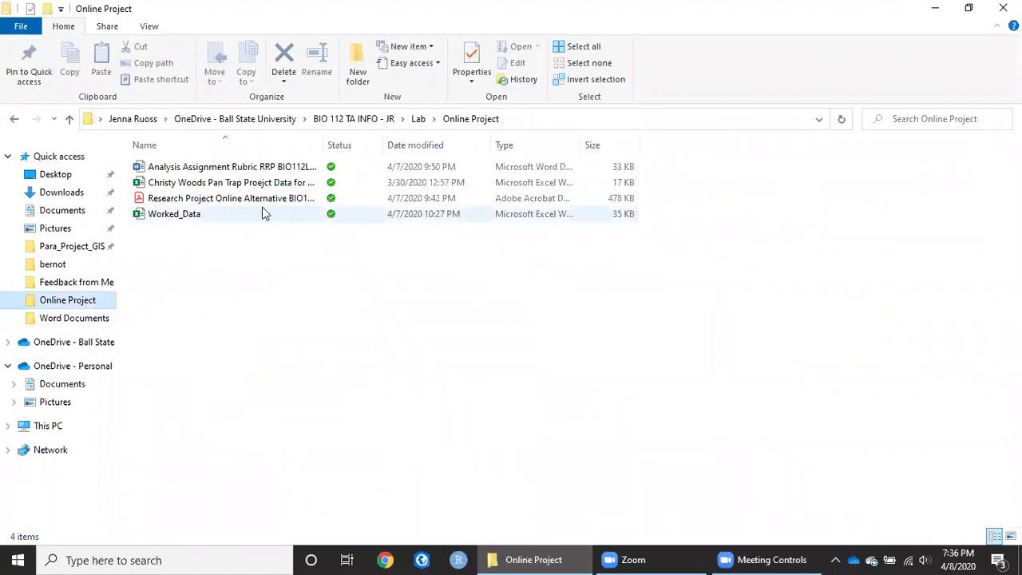
{"action": "left_click", "coordinate": [200, 211]}
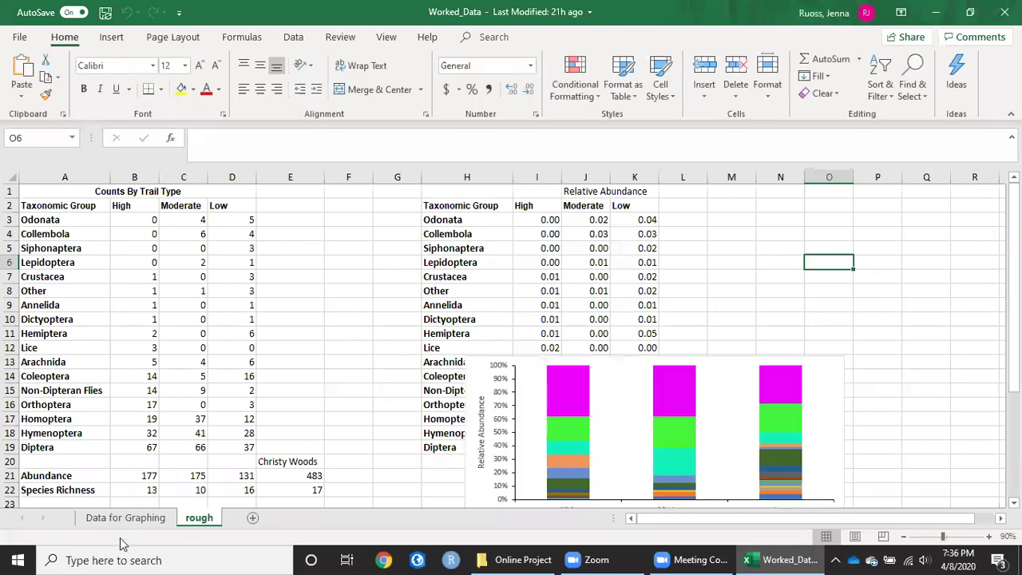
Delete the stacked relative abundance chart by trail type from the rough sheet
{"action": "scroll", "coordinate": [238, 426], "scroll_direction": "down", "scroll_amount": 1}
{"action": "scroll", "coordinate": [237, 426], "scroll_direction": "up", "scroll_amount": 1}
{"action": "scroll", "coordinate": [688, 246], "scroll_direction": "down", "scroll_amount": 2}
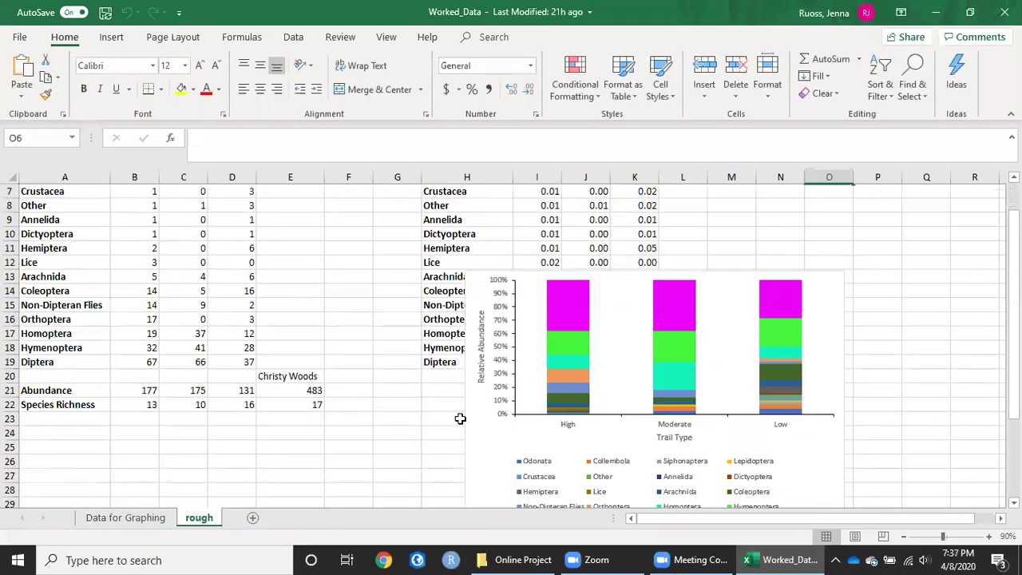
{"action": "scroll", "coordinate": [467, 418], "scroll_direction": "down", "scroll_amount": 1}
{"action": "left_click", "coordinate": [470, 416]}
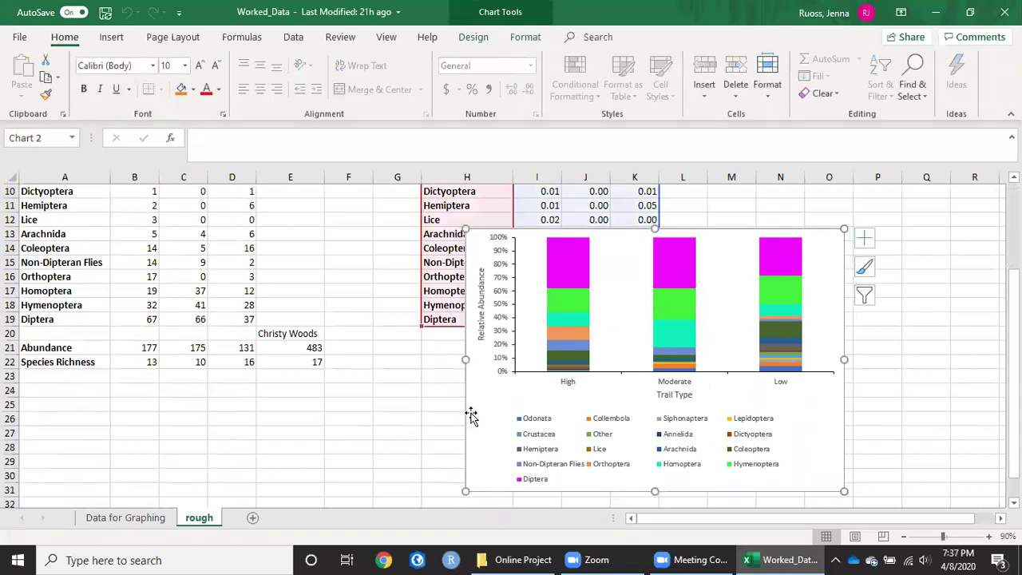
{"action": "key", "text": "Delete"}
Clear the Relative Abundance table in columns H to L and the summary rows beneath the trail counts, from row 20 down
{"action": "scroll", "coordinate": [367, 231], "scroll_direction": "up", "scroll_amount": 3}
{"action": "left_click_drag", "start_coordinate": [442, 189], "coordinate": [467, 220]}
{"action": "left_click_drag", "start_coordinate": [599, 404], "coordinate": [678, 463]}
{"action": "key", "text": "Delete"}
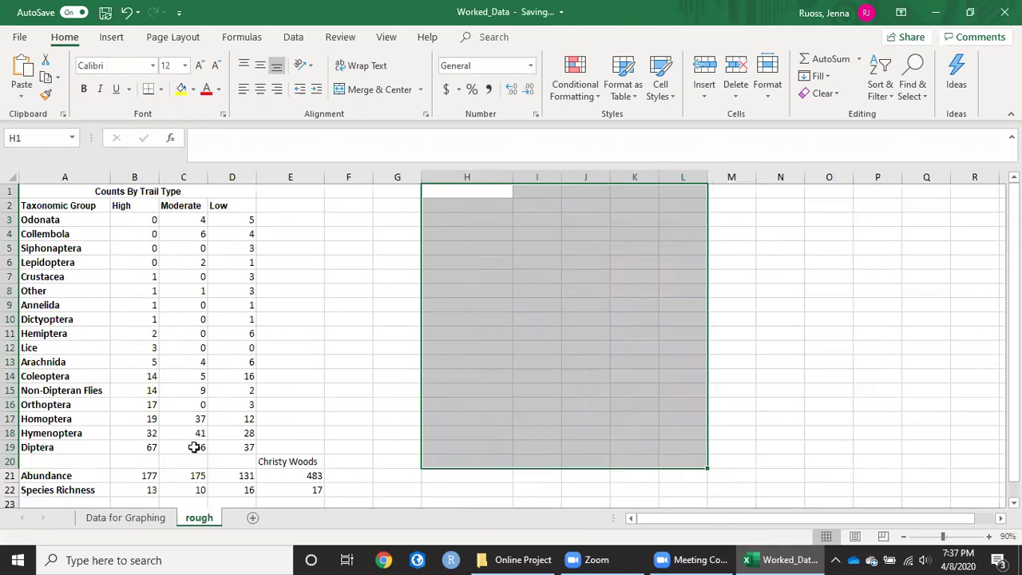
{"action": "left_click_drag", "start_coordinate": [73, 463], "coordinate": [352, 501]}
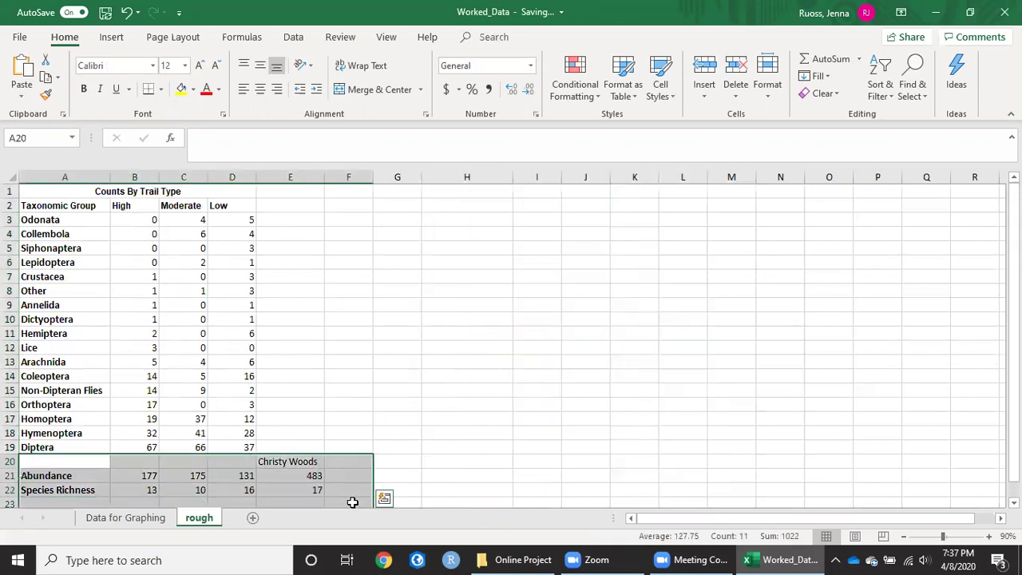
{"action": "key", "text": "Delete"}
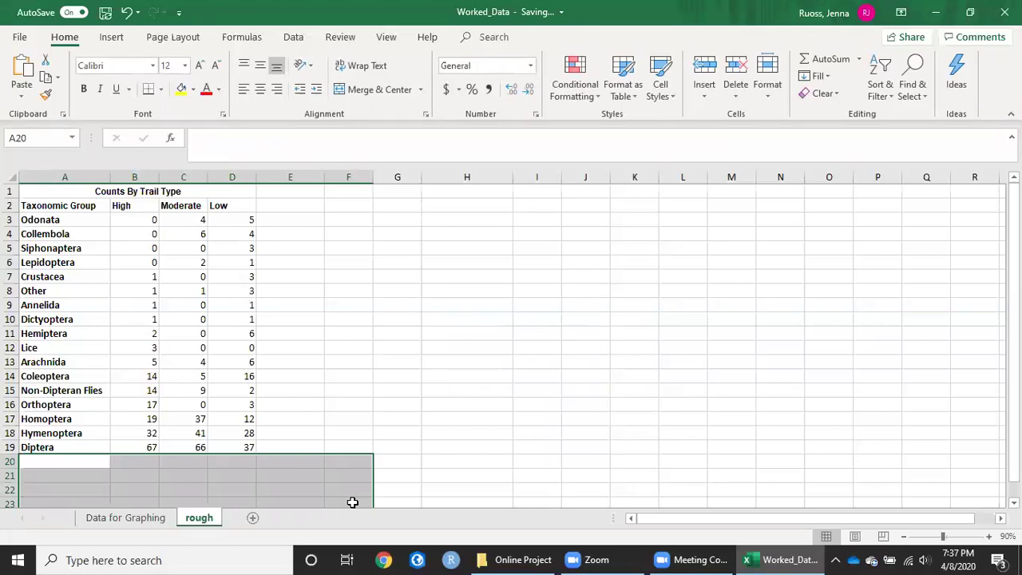
Enter the row label "Abundance" in cell A21
{"action": "left_click", "coordinate": [415, 389]}
{"action": "left_click", "coordinate": [63, 475]}
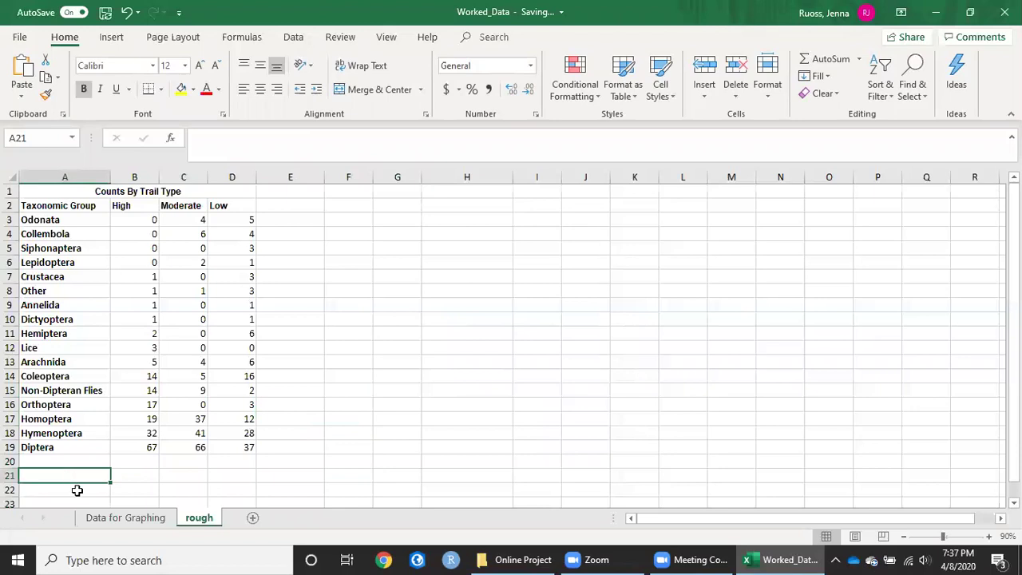
{"action": "type", "text": "Abundance"}
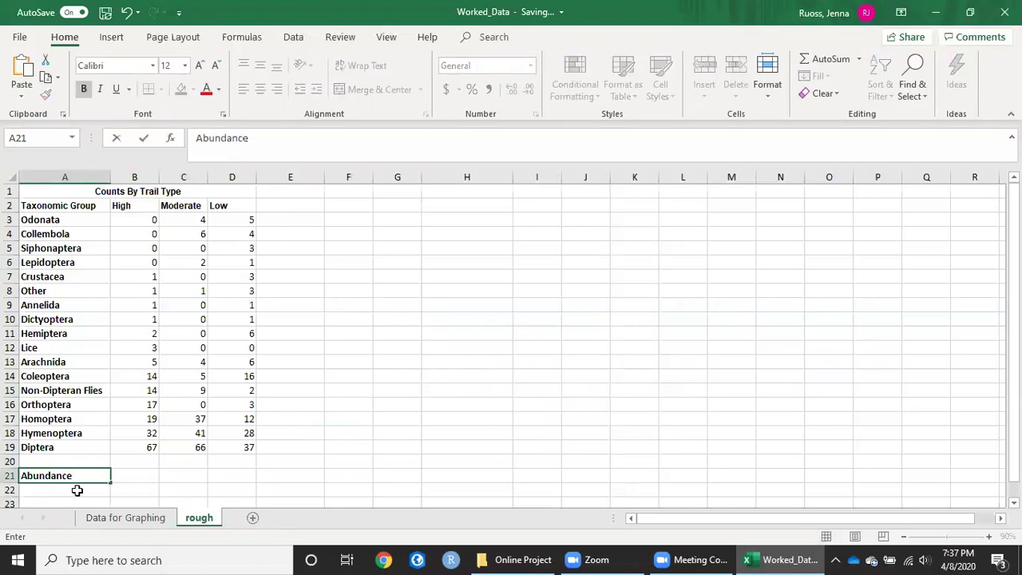
Total the High trail counts in cell B21 with a SUM formula over B3:B19
{"action": "left_click", "coordinate": [146, 472]}
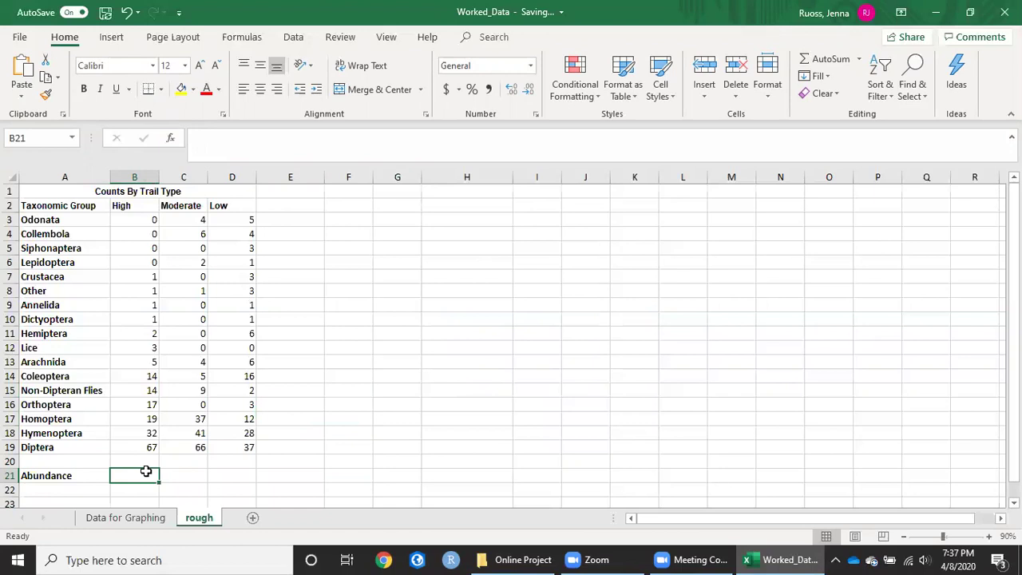
{"action": "type", "text": "="}
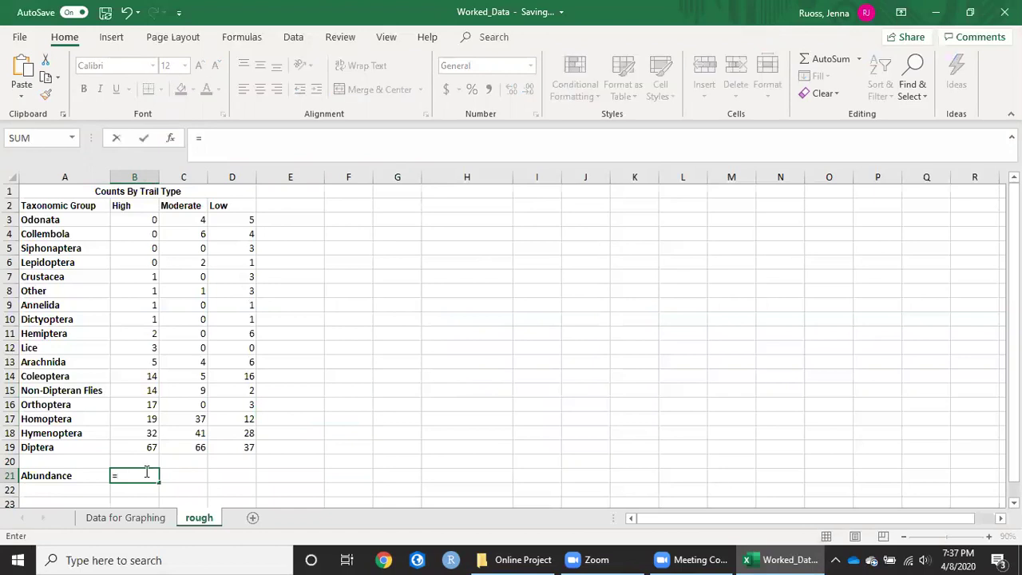
{"action": "type", "text": "sum"}
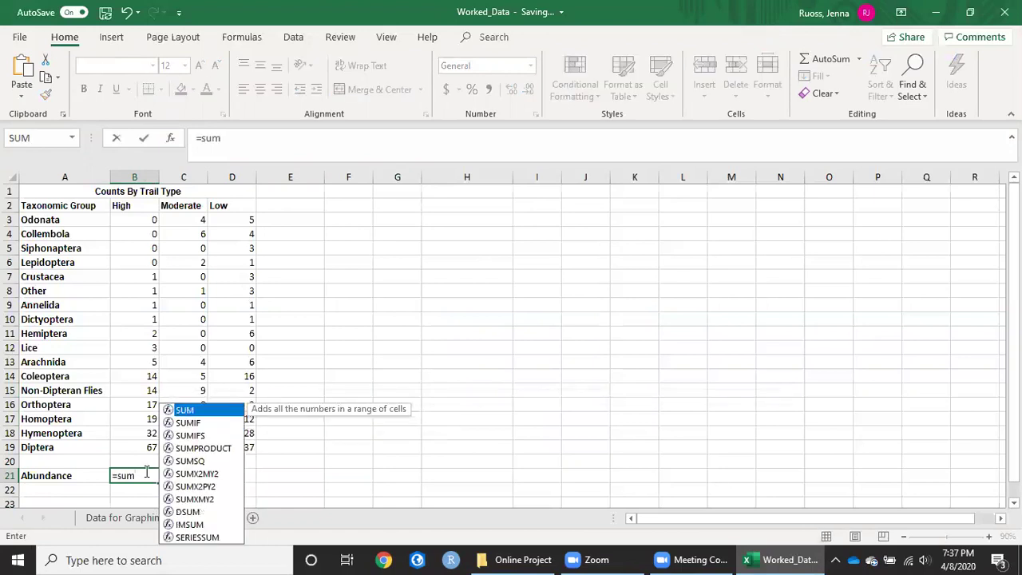
{"action": "type", "text": "("}
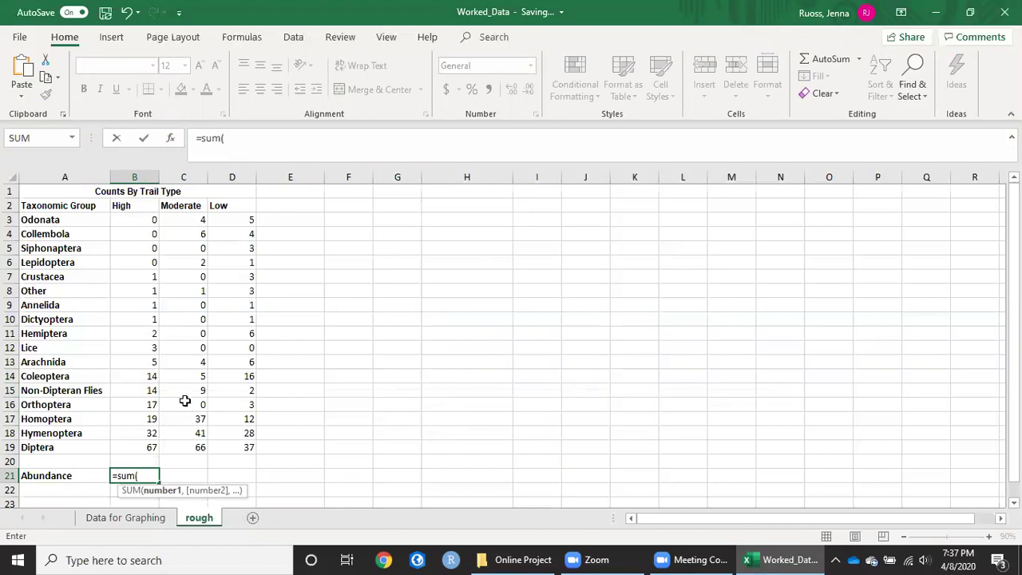
{"action": "left_click", "coordinate": [124, 220]}
{"action": "left_click_drag", "start_coordinate": [124, 219], "coordinate": [139, 444]}
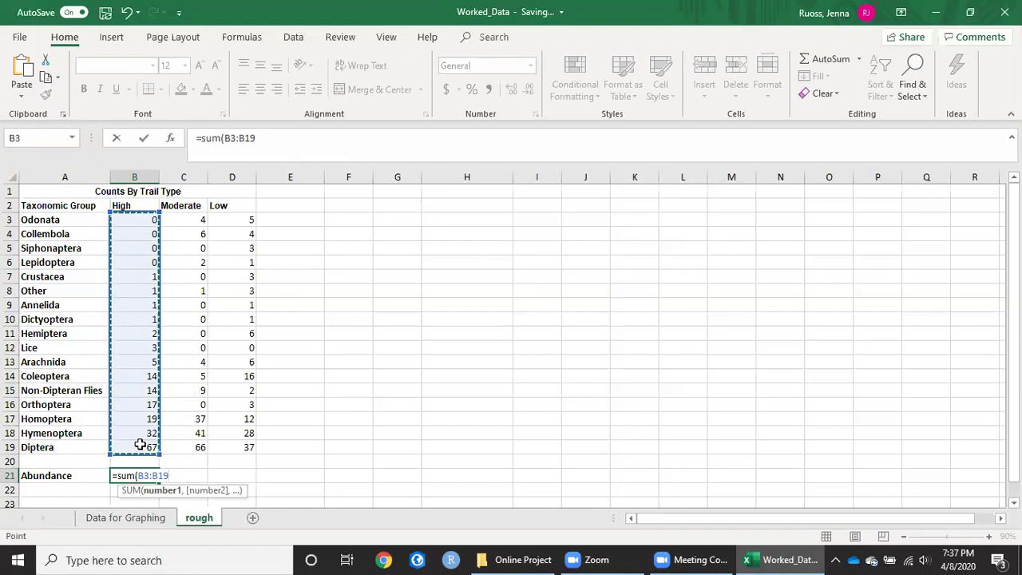
{"action": "key", "text": "Return"}
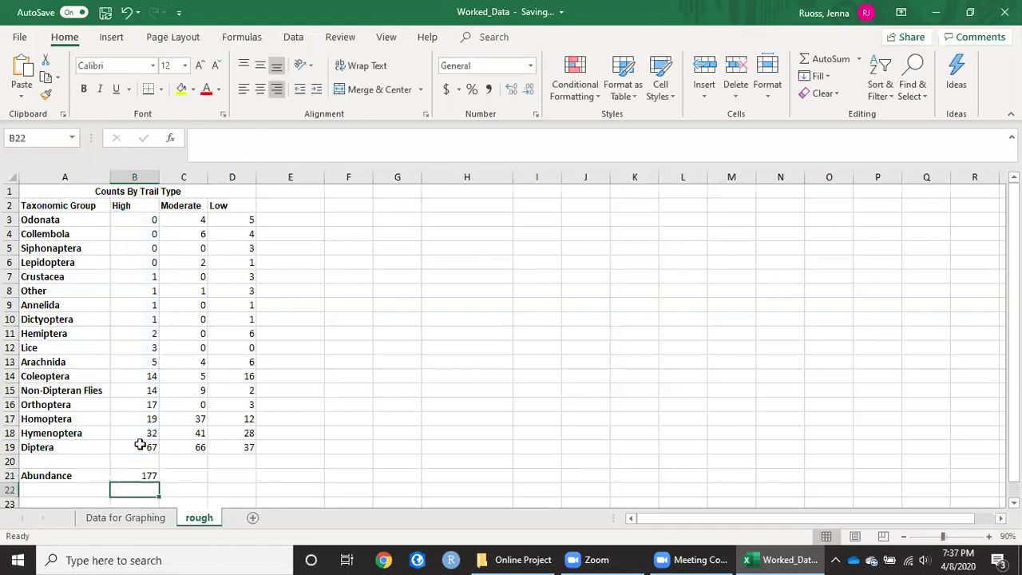
Fill the abundance SUM formula from B21 across to C21 and D21 for the Moderate and Low trails
{"action": "left_click", "coordinate": [136, 472]}
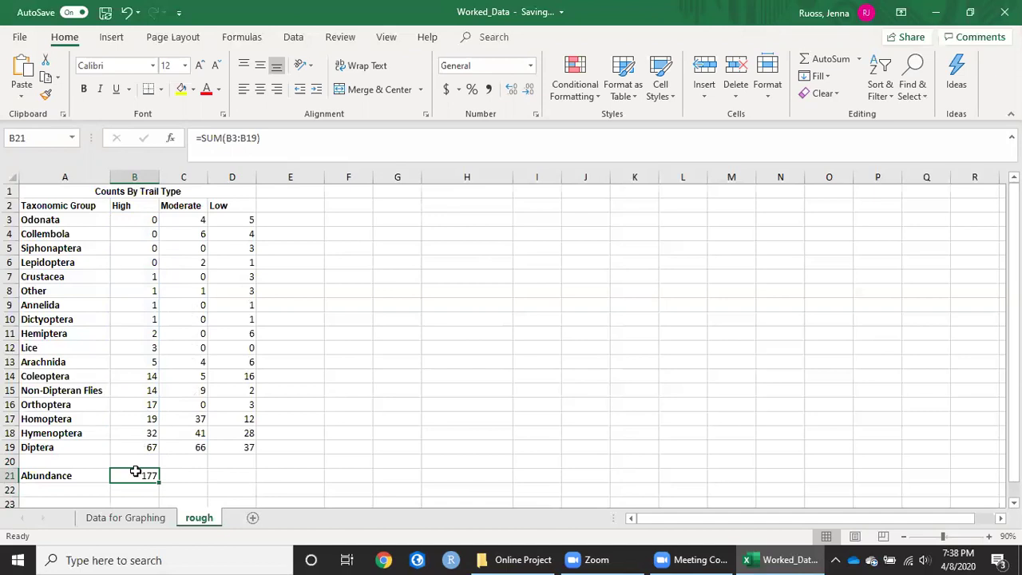
{"action": "key", "text": "Right"}
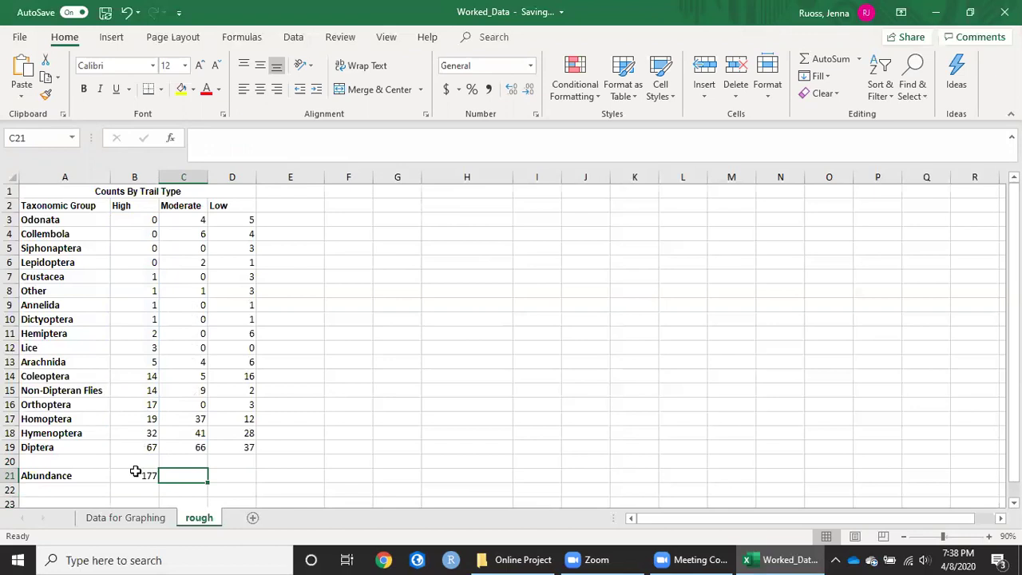
{"action": "left_click", "coordinate": [136, 471]}
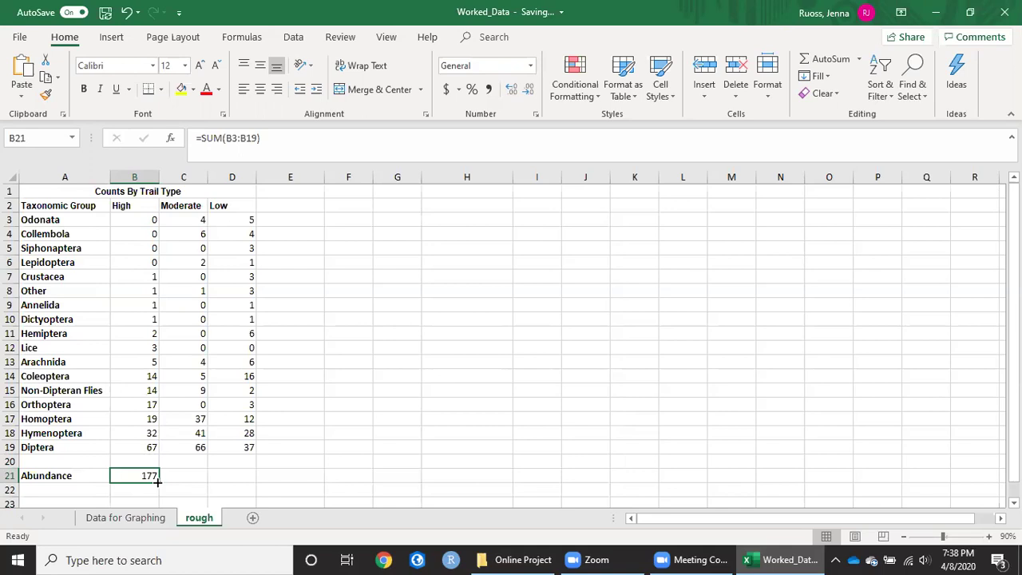
{"action": "left_click_drag", "start_coordinate": [157, 482], "coordinate": [235, 485]}
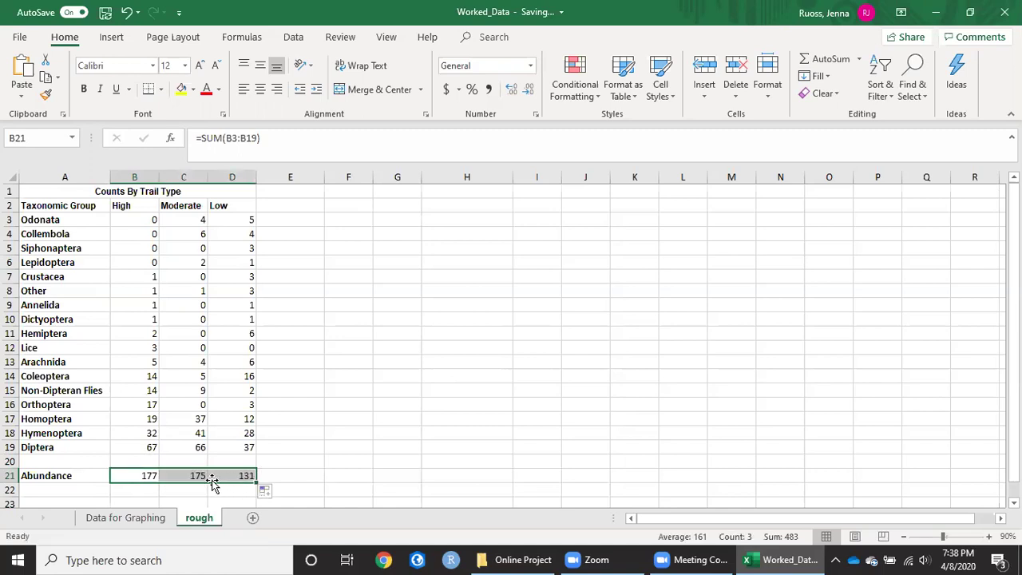
{"action": "left_click", "coordinate": [328, 447]}
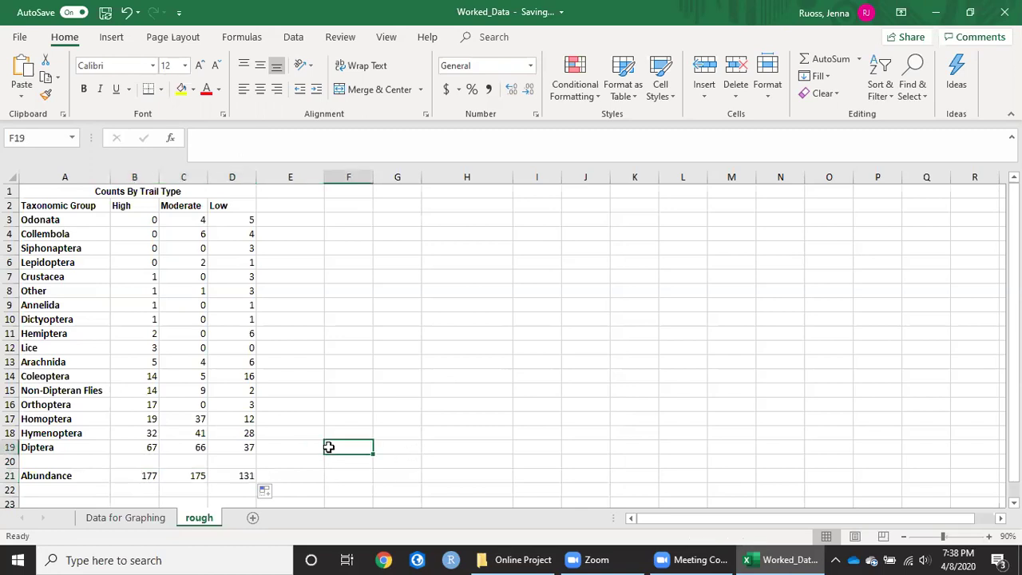
Check which ranges the abundance formulas in C21 and D21 add up
{"action": "left_click", "coordinate": [198, 475]}
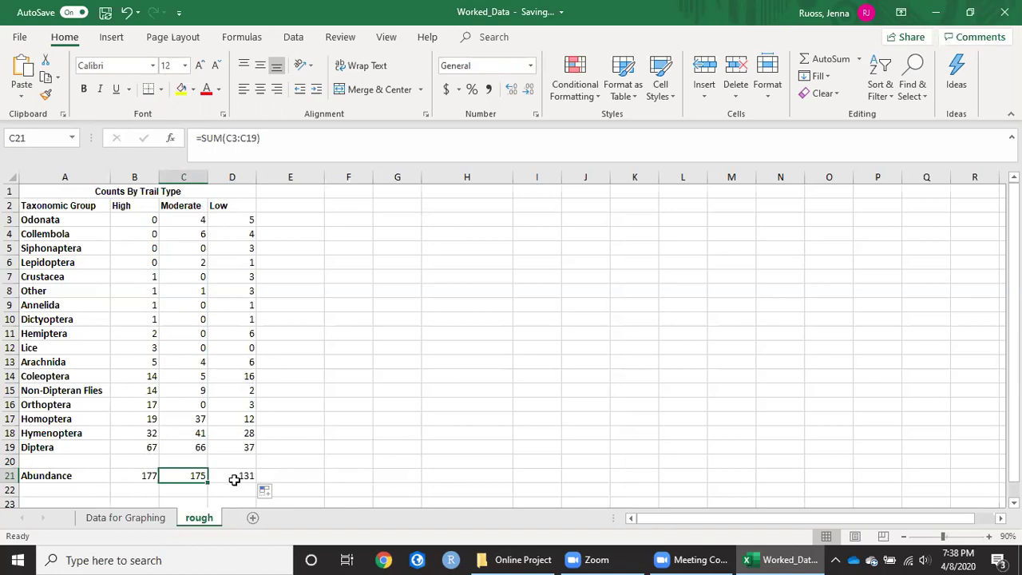
{"action": "left_click", "coordinate": [234, 479]}
{"action": "left_click", "coordinate": [198, 476]}
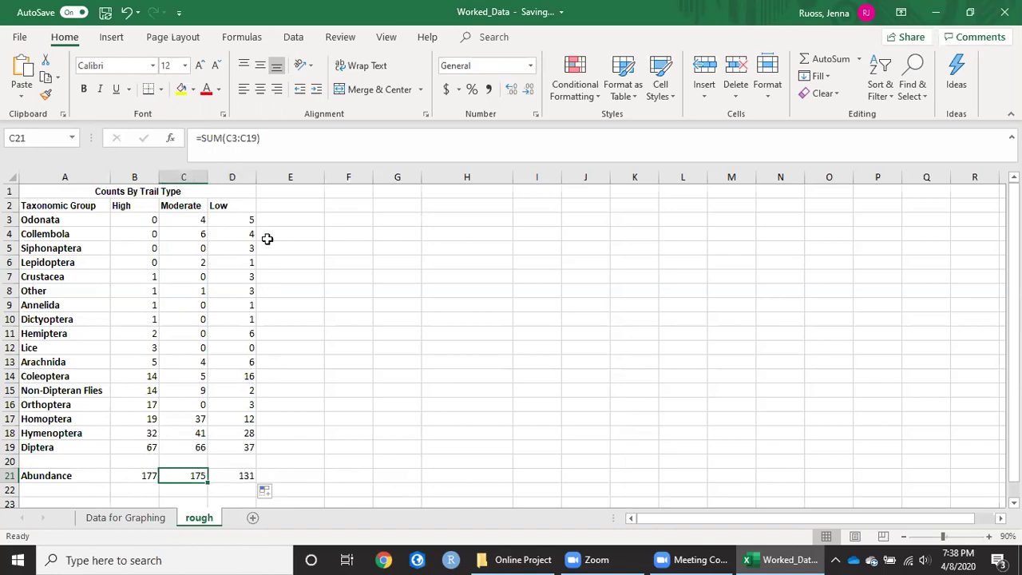
{"action": "left_click", "coordinate": [239, 149]}
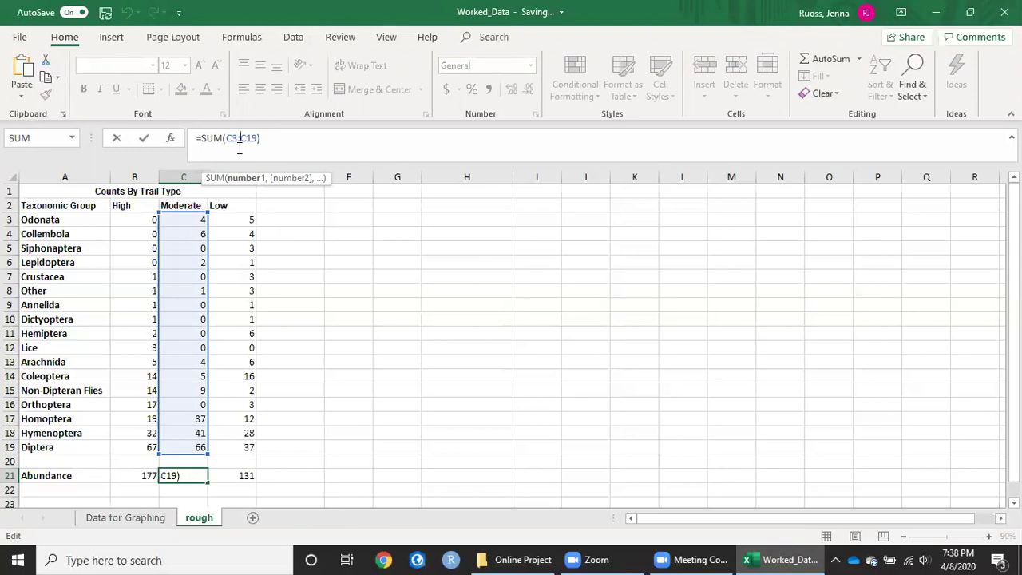
{"action": "key", "text": "ctrl+Return"}
{"action": "key", "text": "ctrl+c"}
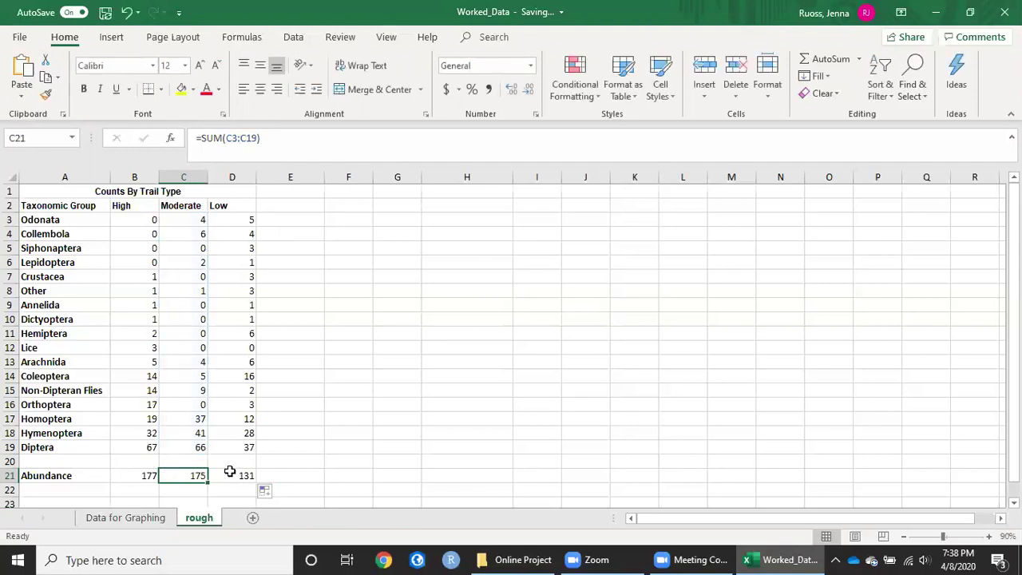
{"action": "left_click", "coordinate": [239, 480]}
{"action": "key", "text": "ctrl+v"}
{"action": "left_click", "coordinate": [250, 142]}
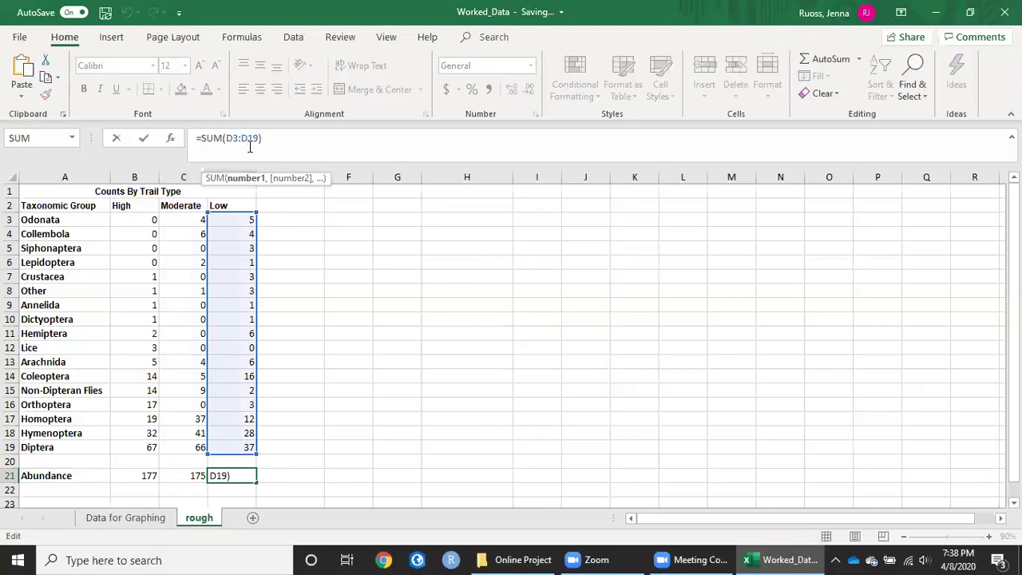
{"action": "left_click", "coordinate": [399, 404]}
Enter the heading "Christy Woods" in E20 and total the three trail abundances in E21 with a SUM over B21:D21
{"action": "left_click", "coordinate": [290, 463]}
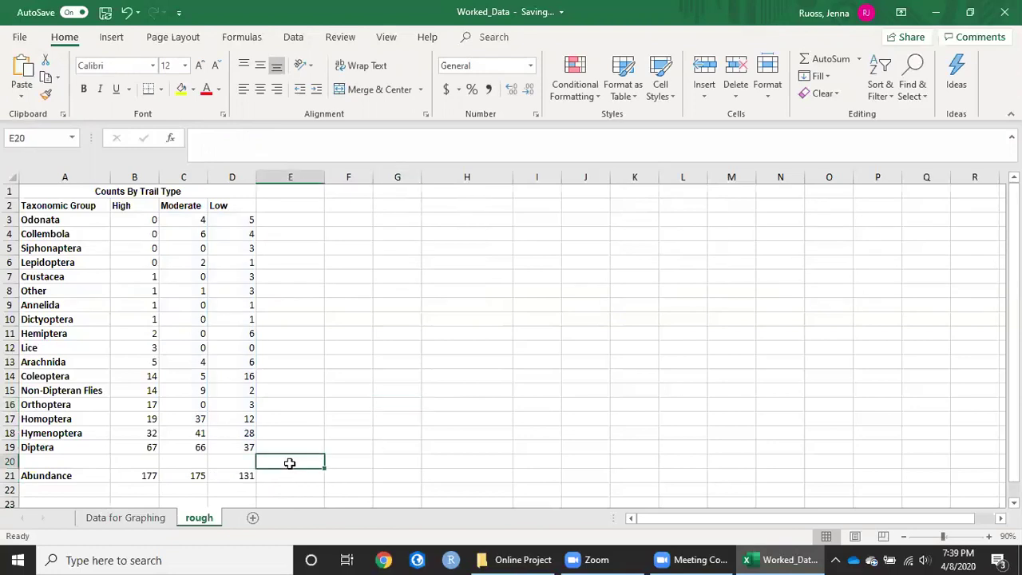
{"action": "type", "text": "Christy Woods"}
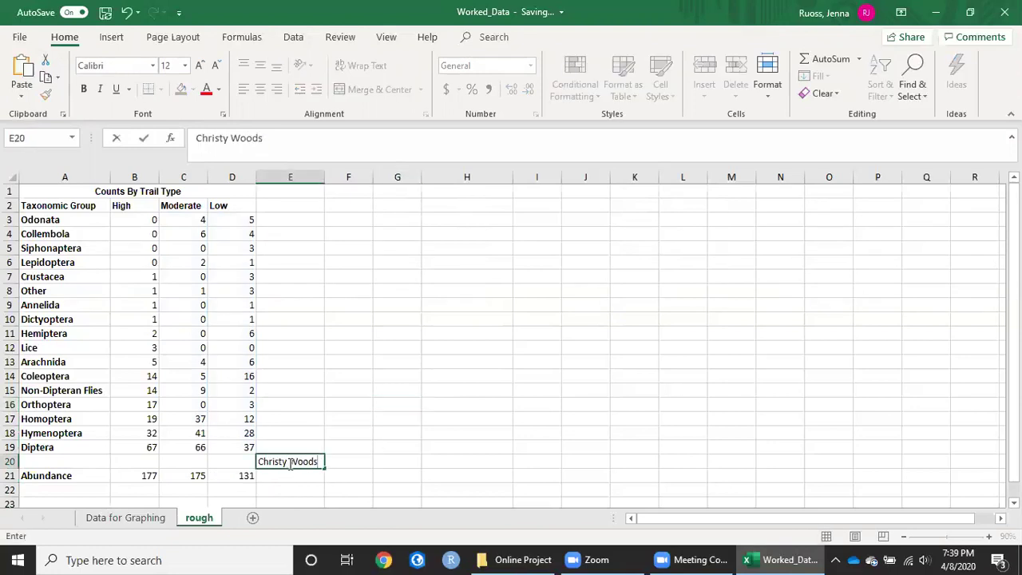
{"action": "key", "text": "Return"}
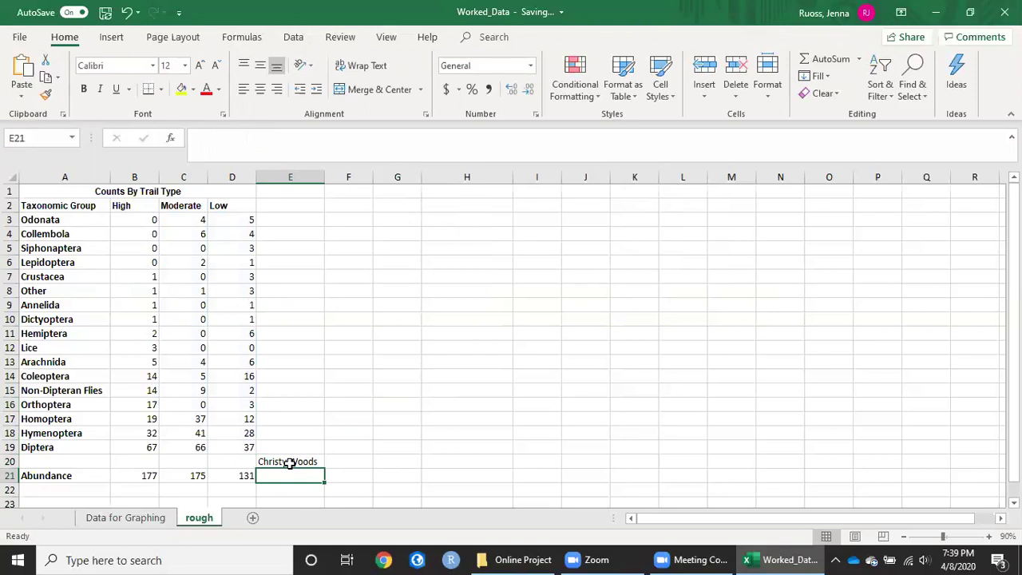
{"action": "type", "text": "=sum("}
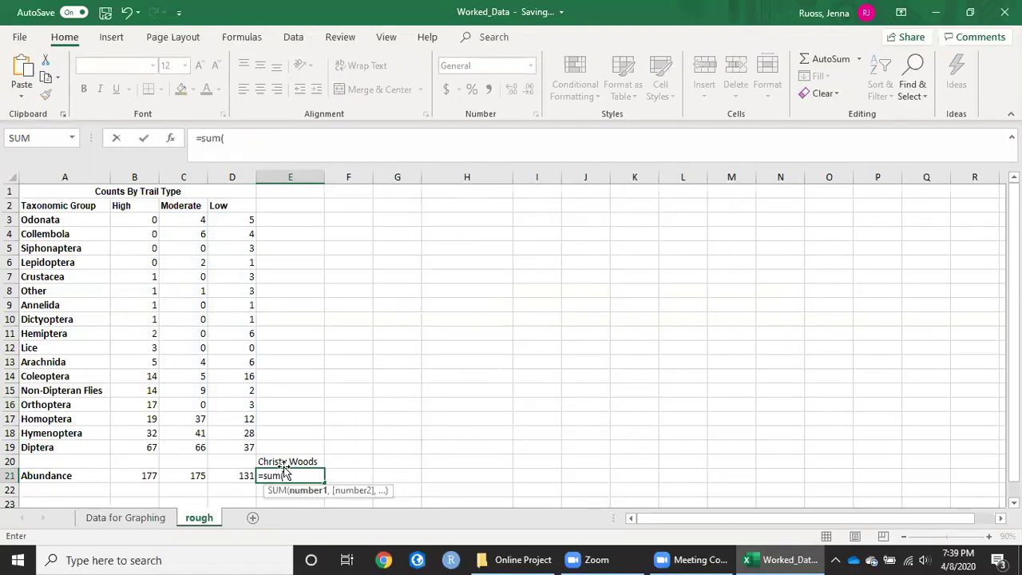
{"action": "left_click_drag", "start_coordinate": [144, 475], "coordinate": [232, 478]}
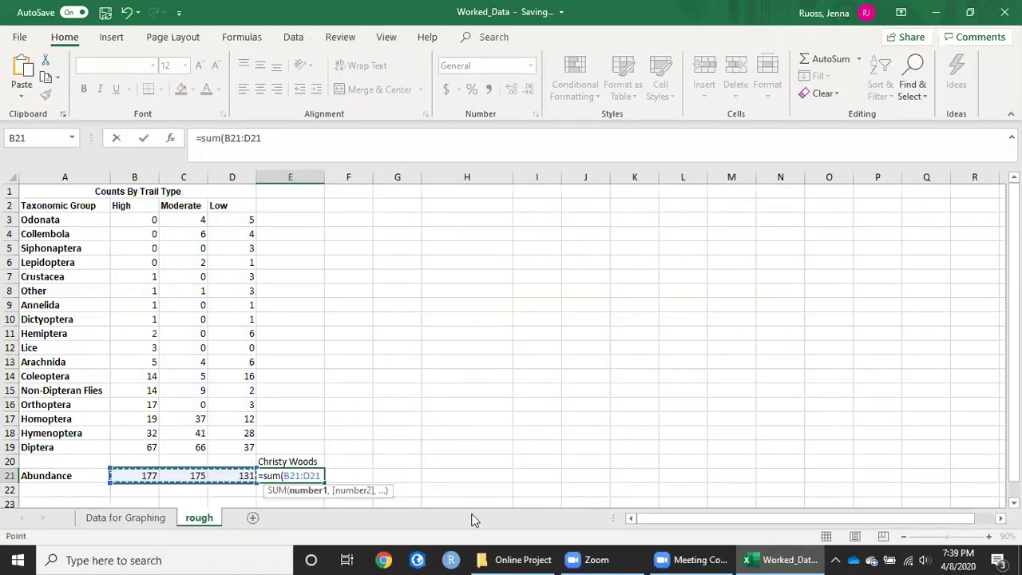
{"action": "key", "text": "Return"}
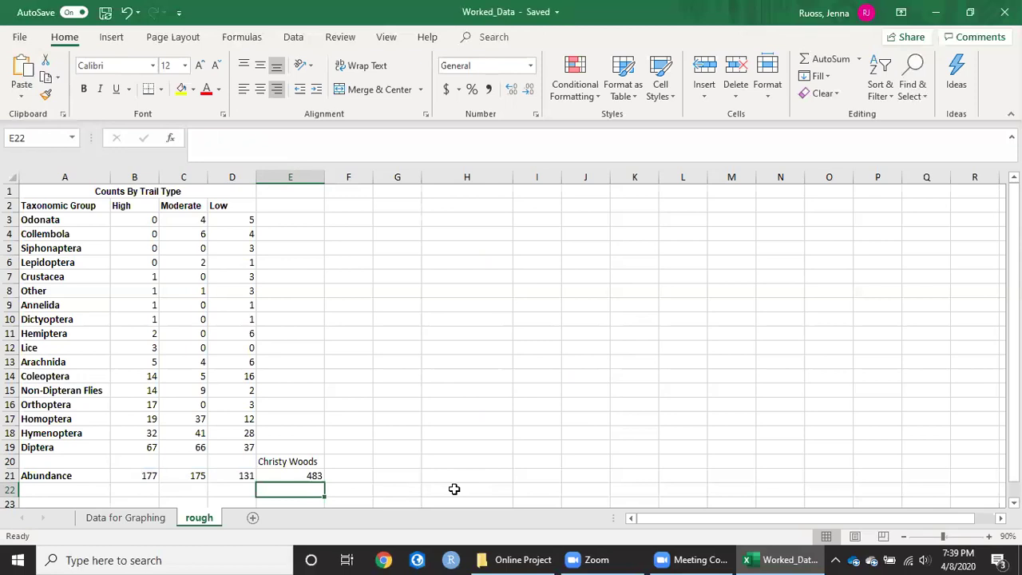
Enter the row label "Species Richness" in A22, below Abundance
{"action": "key", "text": "Left"}
{"action": "key", "text": "Left"}
{"action": "key", "text": "Left"}
{"action": "key", "text": "Left"}
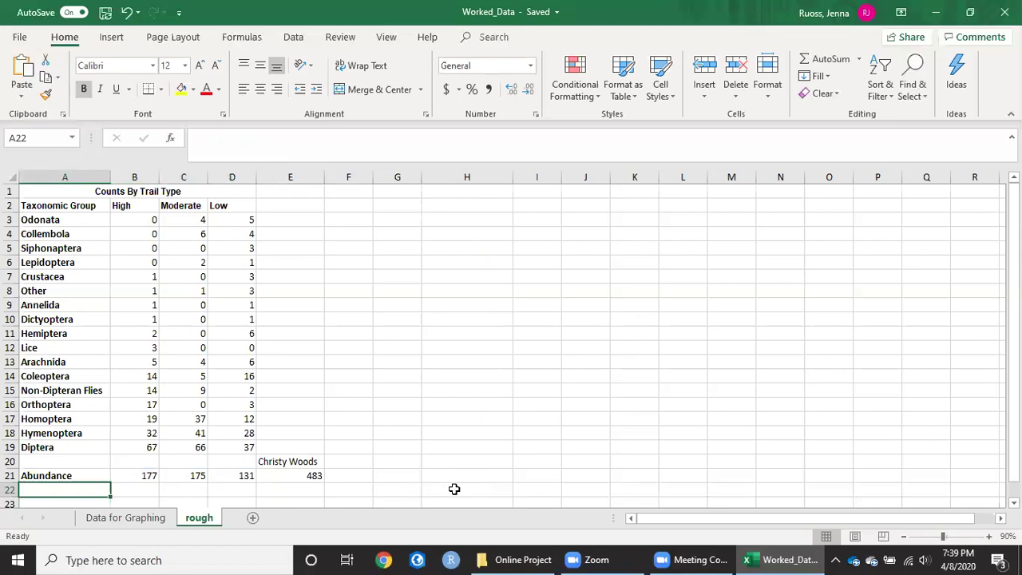
{"action": "type", "text": "Species"}
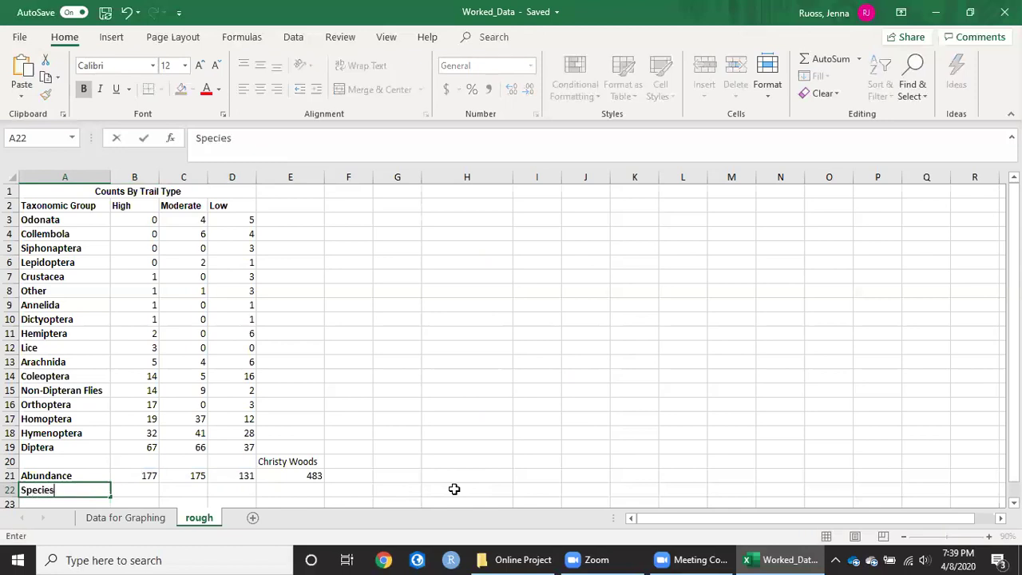
{"action": "type", "text": " Richness"}
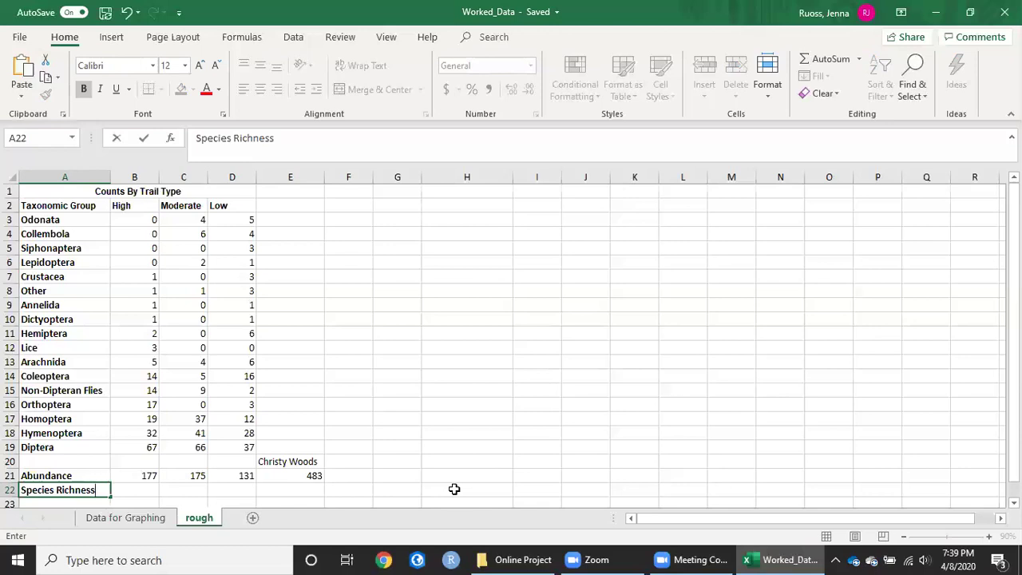
{"action": "key", "text": "Tab"}
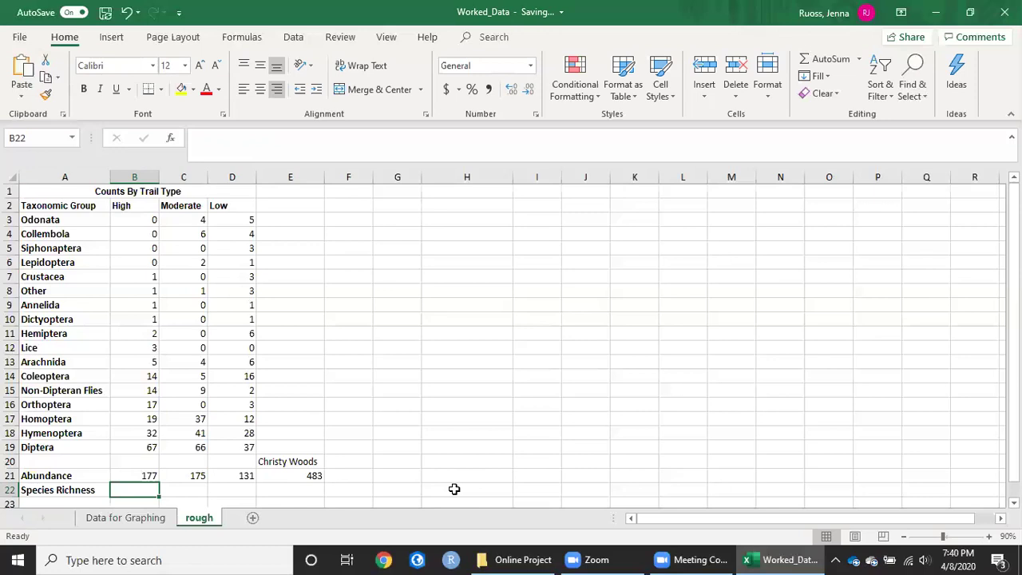
Count the nonzero High trail groups by selecting B7:B19 and enter 13 as the species richness in B22
{"action": "left_click_drag", "start_coordinate": [136, 275], "coordinate": [147, 447]}
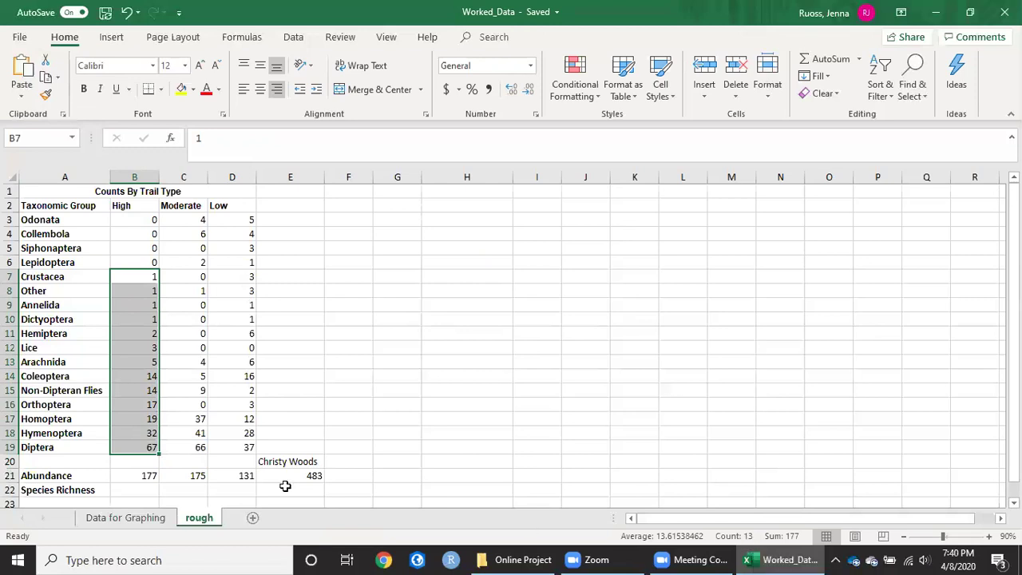
{"action": "left_click", "coordinate": [144, 489]}
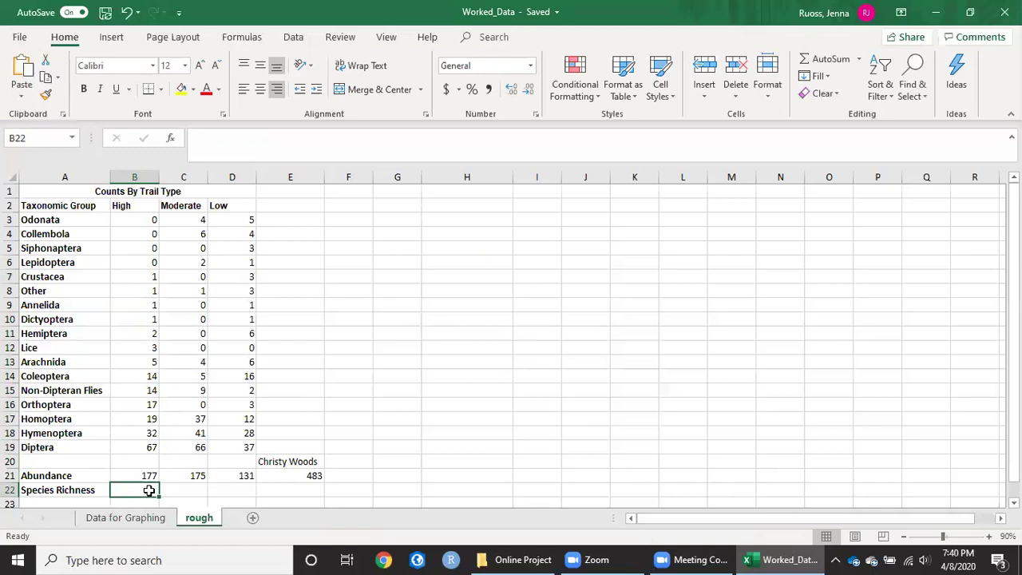
{"action": "type", "text": "13"}
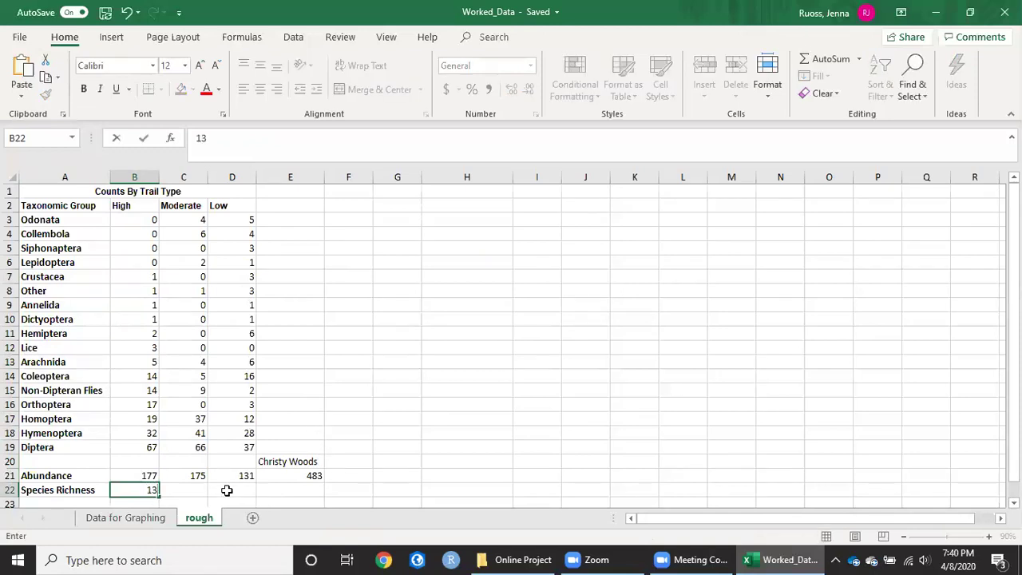
{"action": "left_click", "coordinate": [178, 490]}
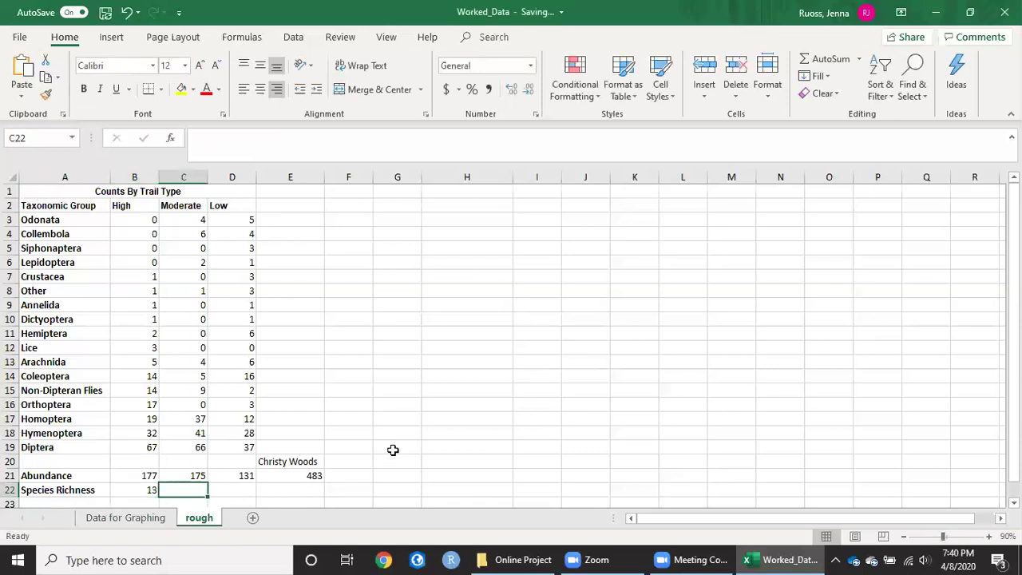
Count the Moderate trail groups by selecting only the nonzero cells in column C and enter 10 in C22
{"action": "left_click_drag", "start_coordinate": [189, 221], "coordinate": [188, 233]}
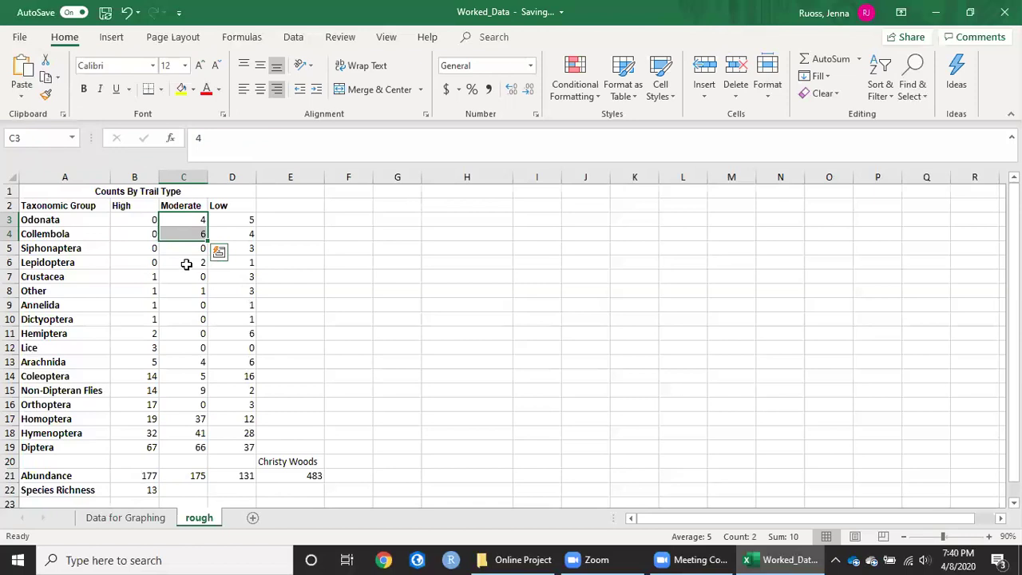
{"action": "left_click", "coordinate": [186, 264], "text": "ctrl"}
{"action": "left_click", "coordinate": [188, 289], "text": "ctrl"}
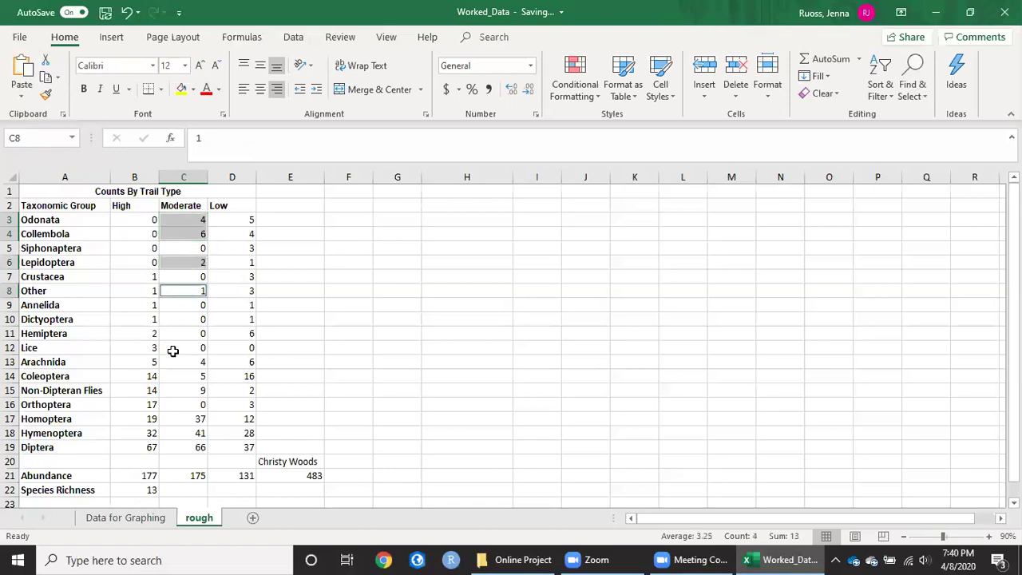
{"action": "left_click_drag", "start_coordinate": [175, 360], "coordinate": [185, 447]}
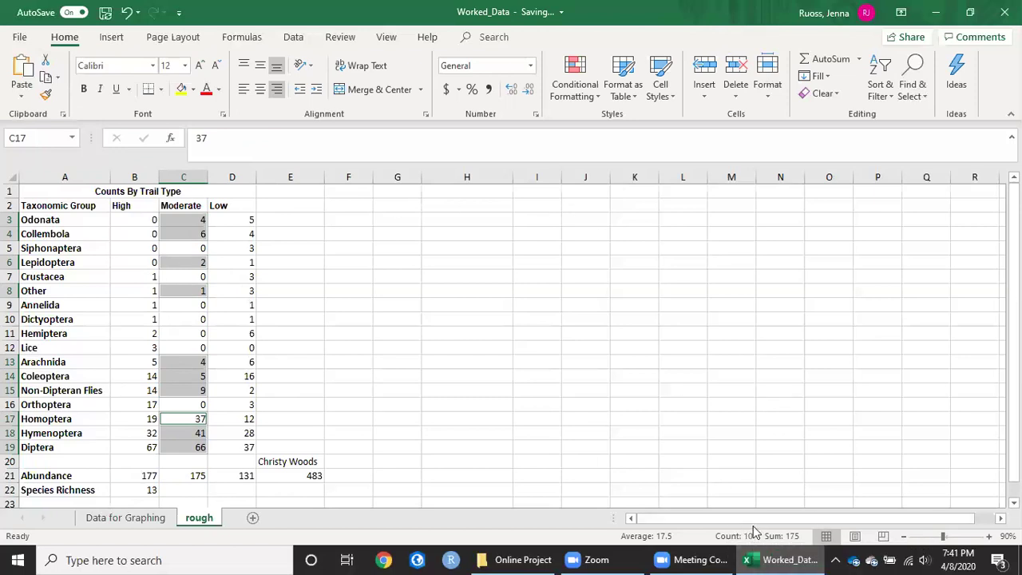
{"action": "left_click", "coordinate": [185, 489]}
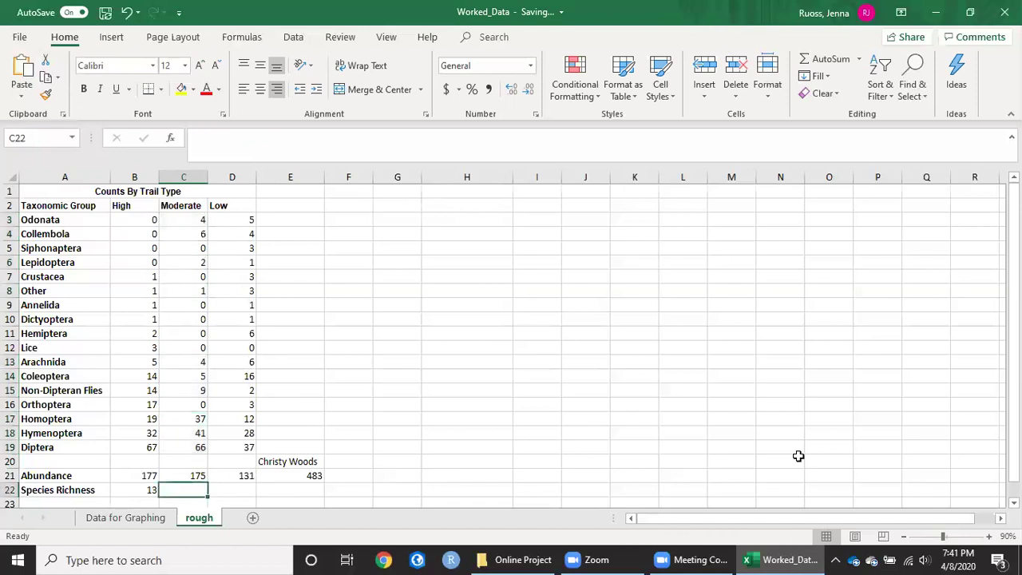
{"action": "type", "text": "10"}
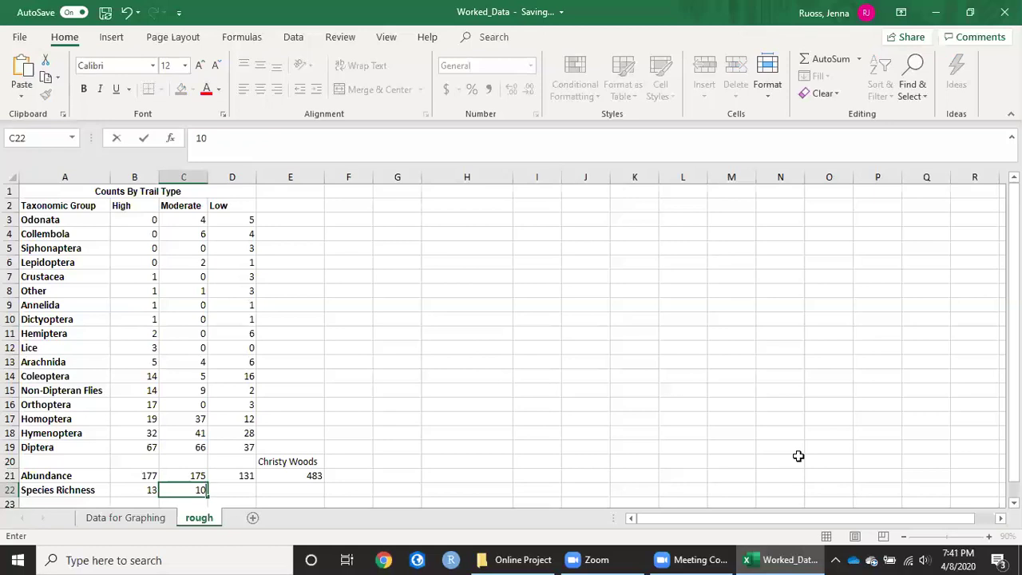
{"action": "key", "text": "Tab"}
Count the Low trail groups by selecting the nonzero cells in D3:D19 and enter 16 in D22
{"action": "left_click_drag", "start_coordinate": [251, 221], "coordinate": [249, 449]}
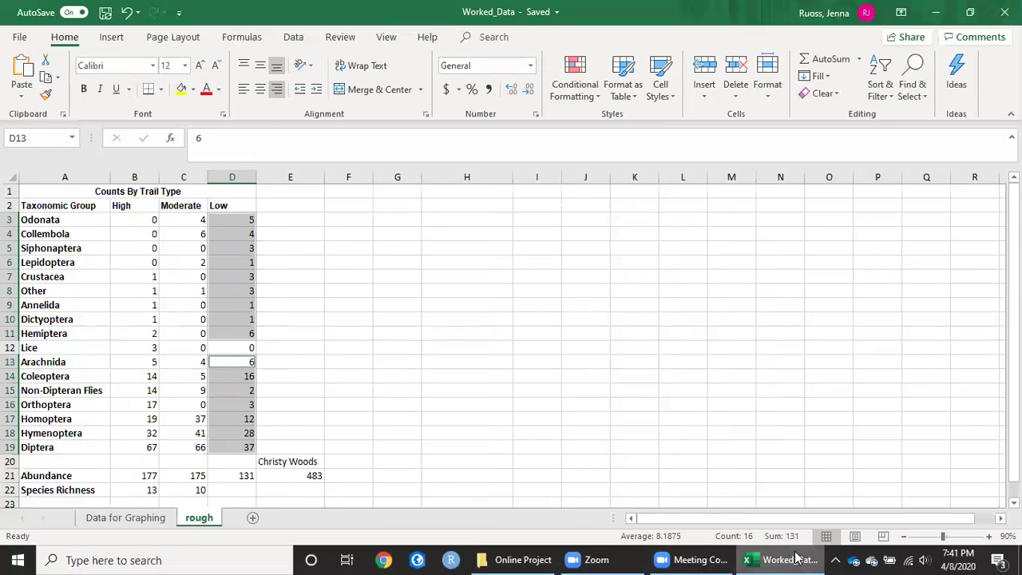
{"action": "left_click", "coordinate": [239, 491]}
{"action": "type", "text": "16"}
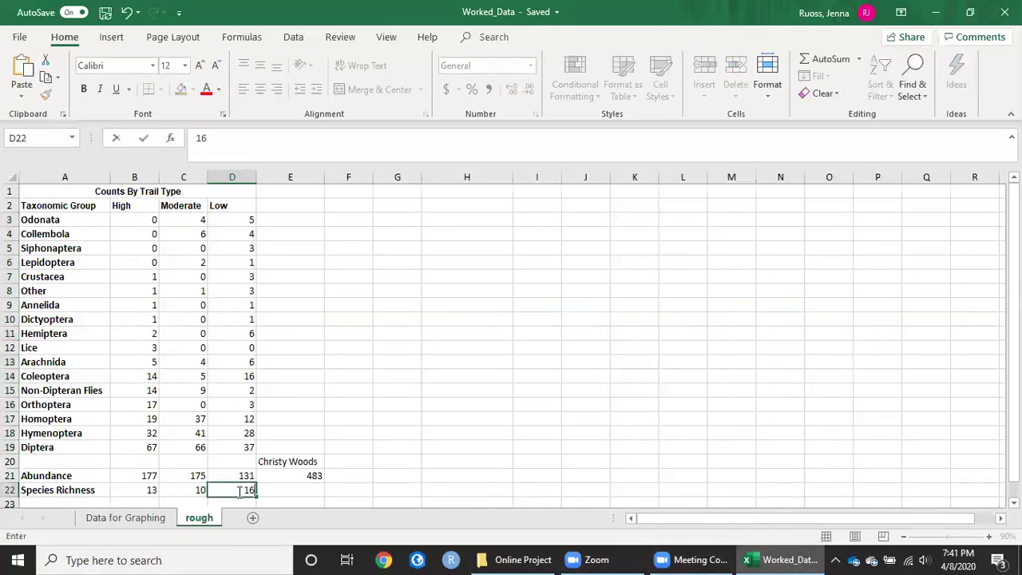
{"action": "key", "text": "Tab"}
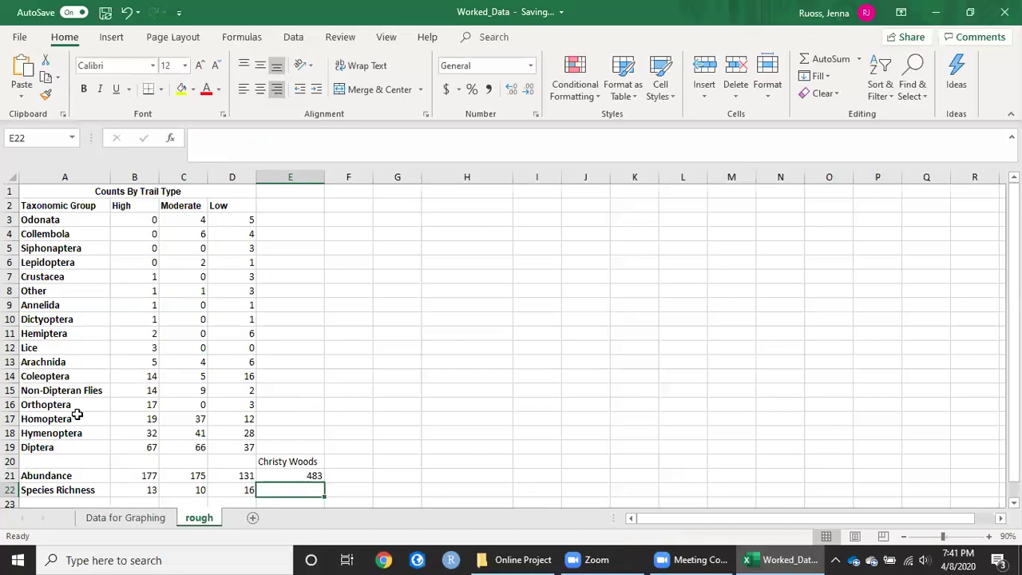
Count all taxonomic groups in A3:A19 and enter 17 as the Christy Woods species richness in E22
{"action": "left_click_drag", "start_coordinate": [84, 220], "coordinate": [67, 448]}
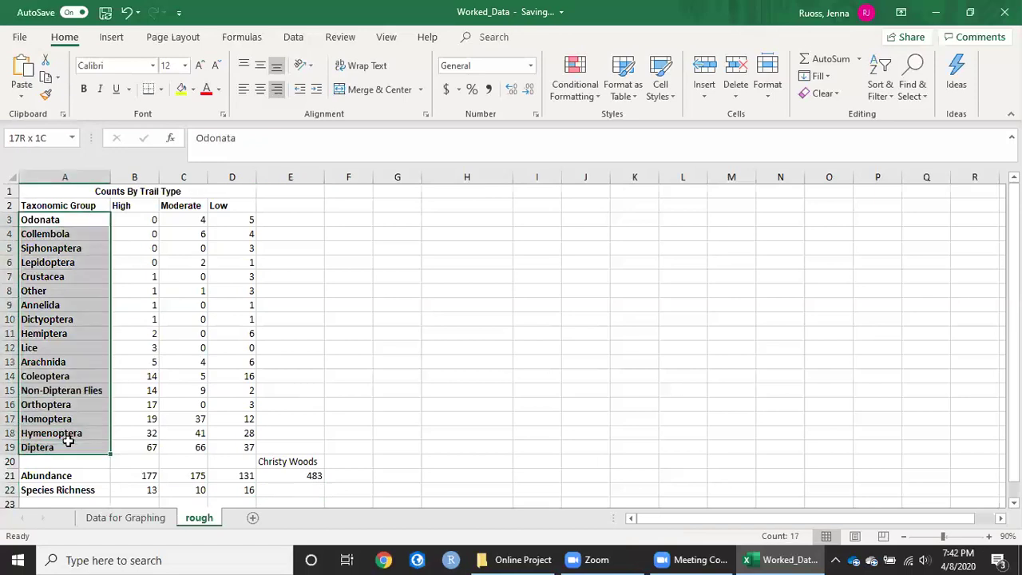
{"action": "left_click", "coordinate": [287, 490]}
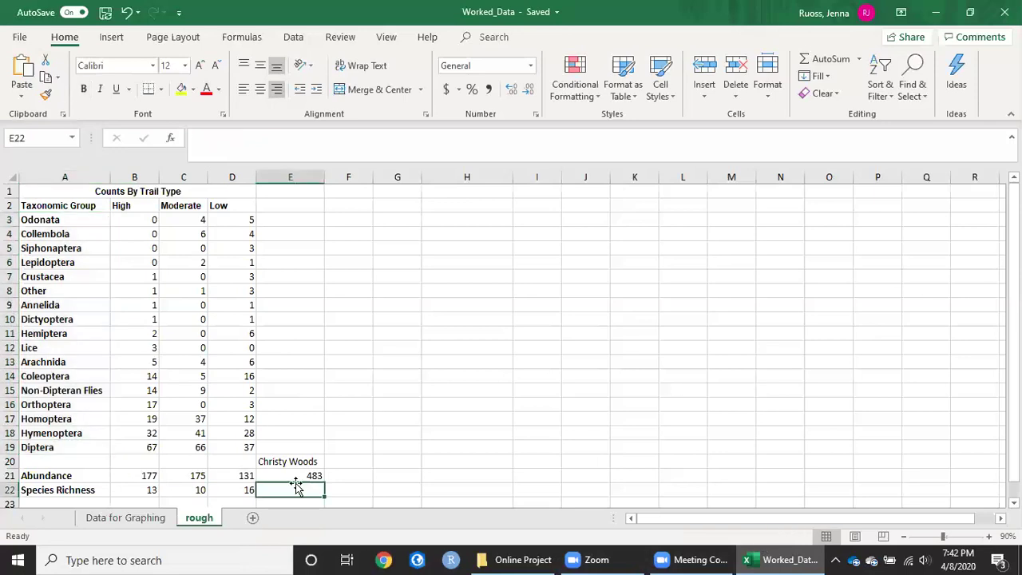
{"action": "type", "text": "17"}
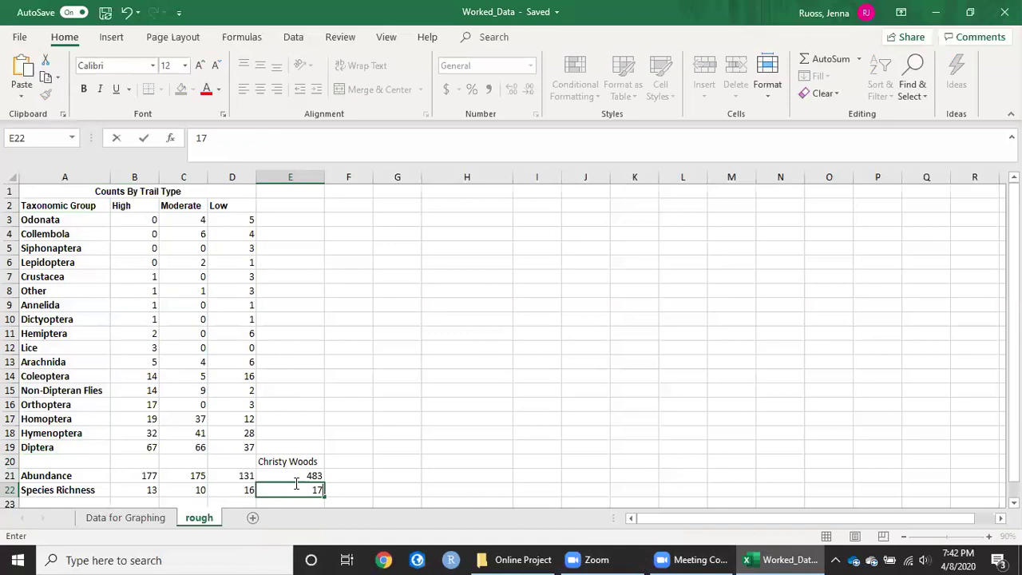
{"action": "left_click", "coordinate": [388, 365]}
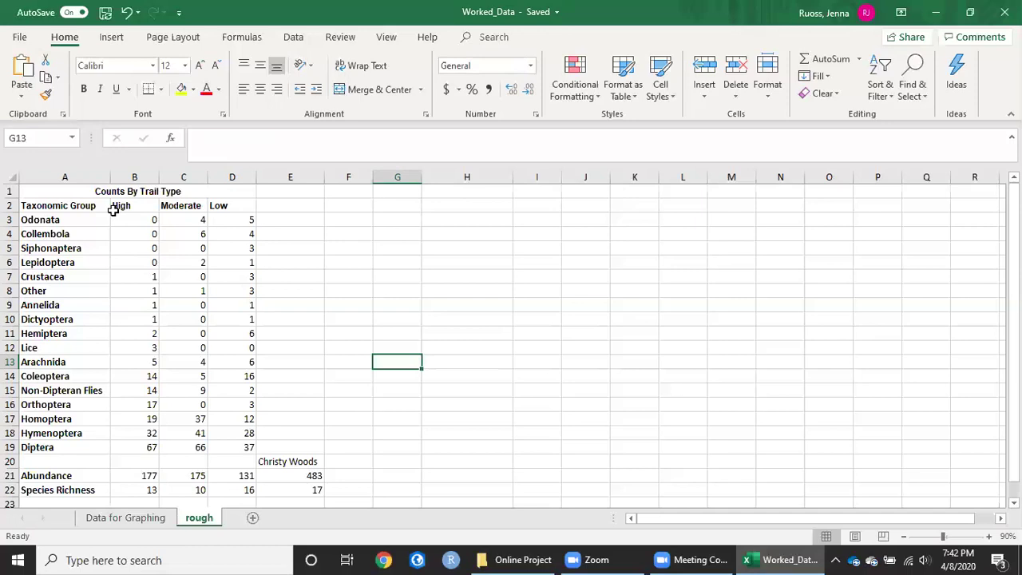
Copy the Taxonomic Group column A2:A19 with its heading and paste it starting at H2
{"action": "left_click_drag", "start_coordinate": [89, 208], "coordinate": [59, 441]}
{"action": "key", "text": "ctrl+c"}
{"action": "key", "text": "ctrl+q"}
{"action": "left_click", "coordinate": [458, 209]}
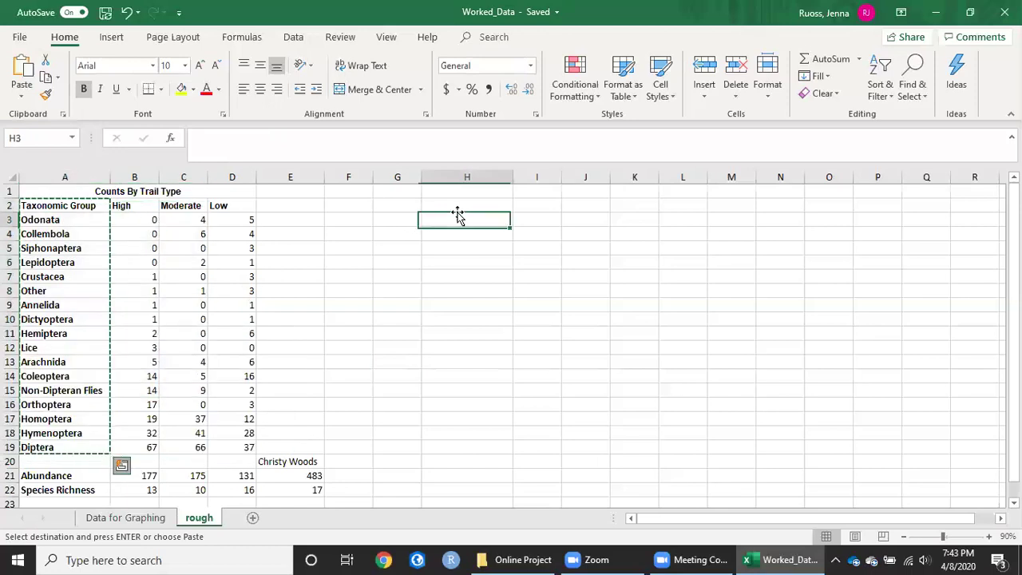
{"action": "key", "text": "ctrl+v"}
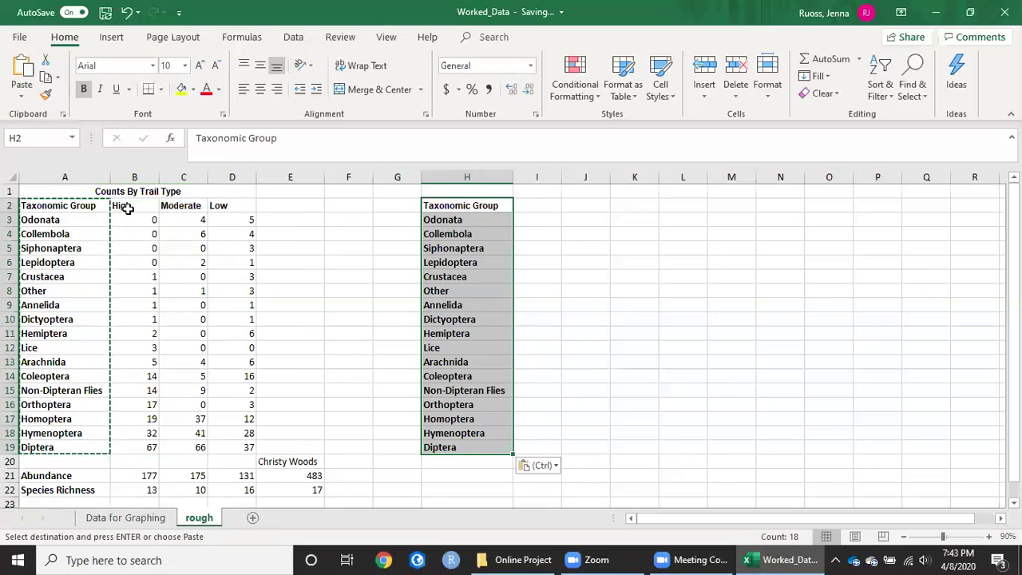
Copy the High, Moderate and Low headings from B2:D2 and paste them into I2:K2
{"action": "left_click", "coordinate": [153, 208]}
{"action": "left_click_drag", "start_coordinate": [152, 209], "coordinate": [224, 206]}
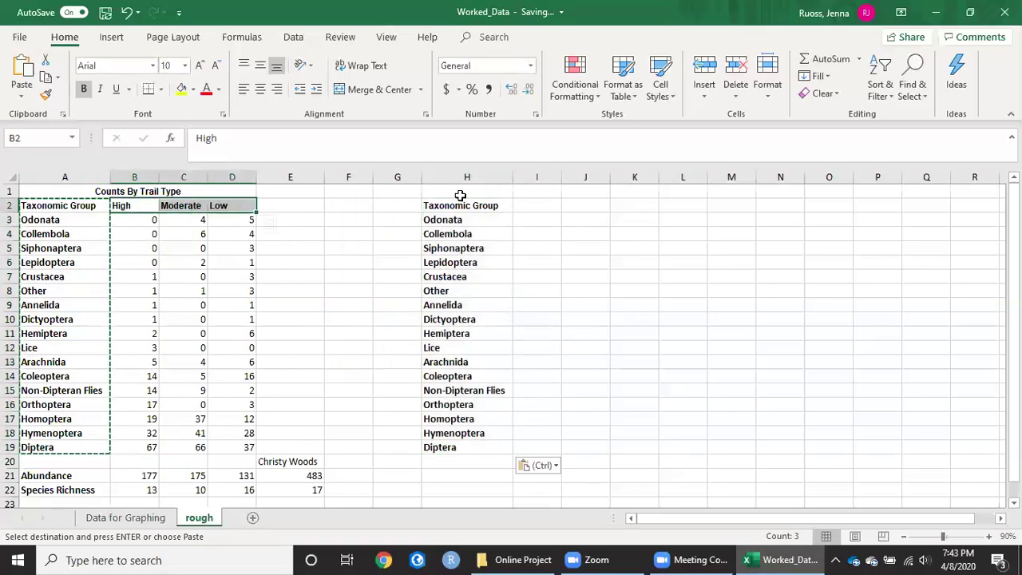
{"action": "key", "text": "ctrl+c"}
{"action": "left_click", "coordinate": [536, 205]}
{"action": "key", "text": "ctrl+v"}
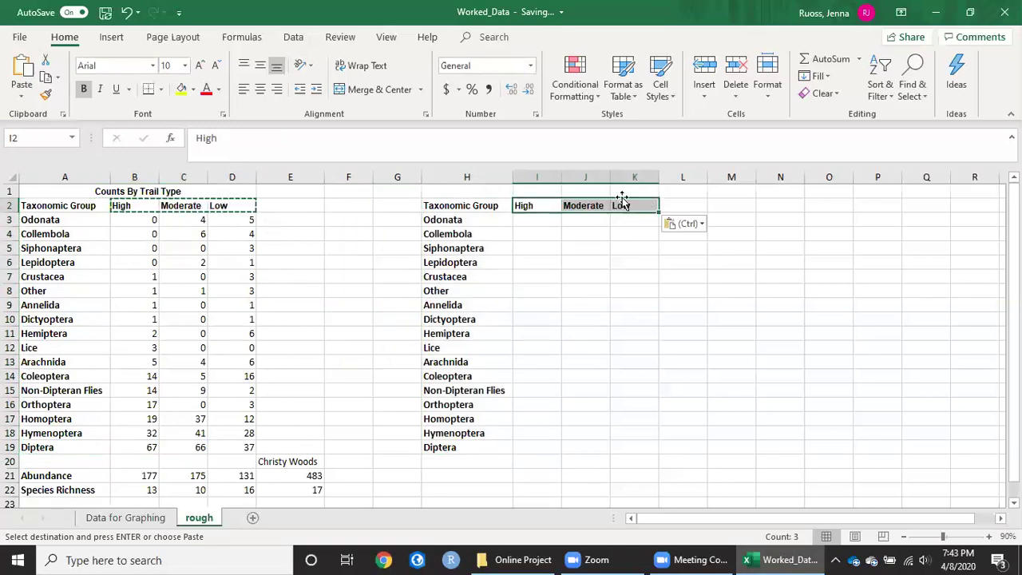
Enter the title "Relative Abundance" in J1 above the copied headings
{"action": "left_click", "coordinate": [573, 194]}
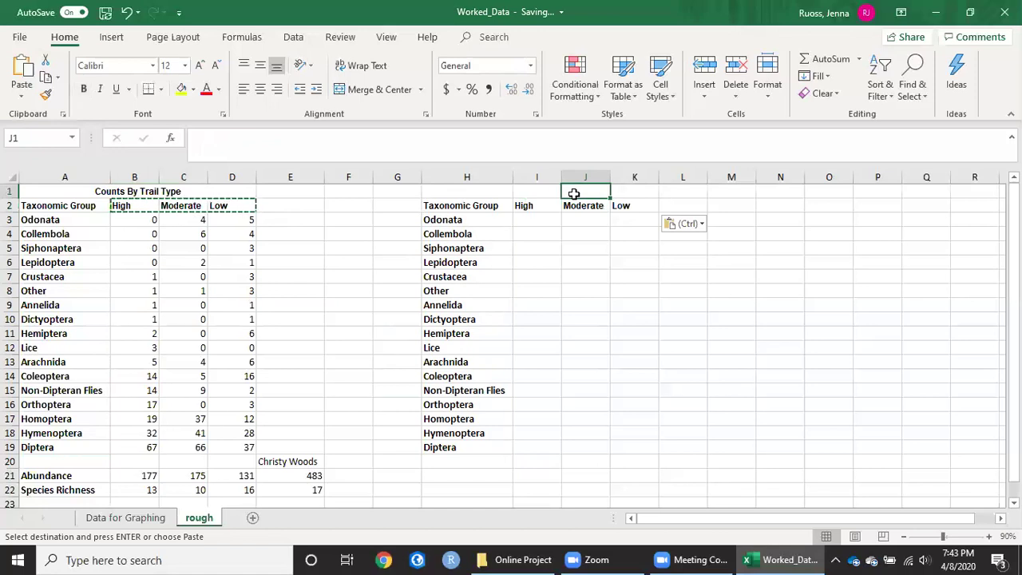
{"action": "type", "text": "Relative "}
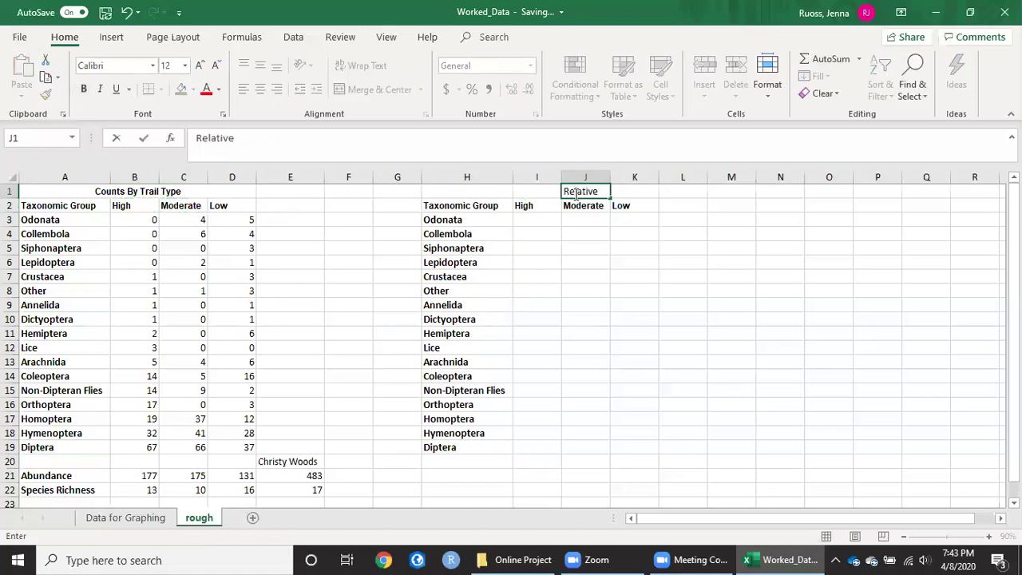
{"action": "type", "text": "Abundance"}
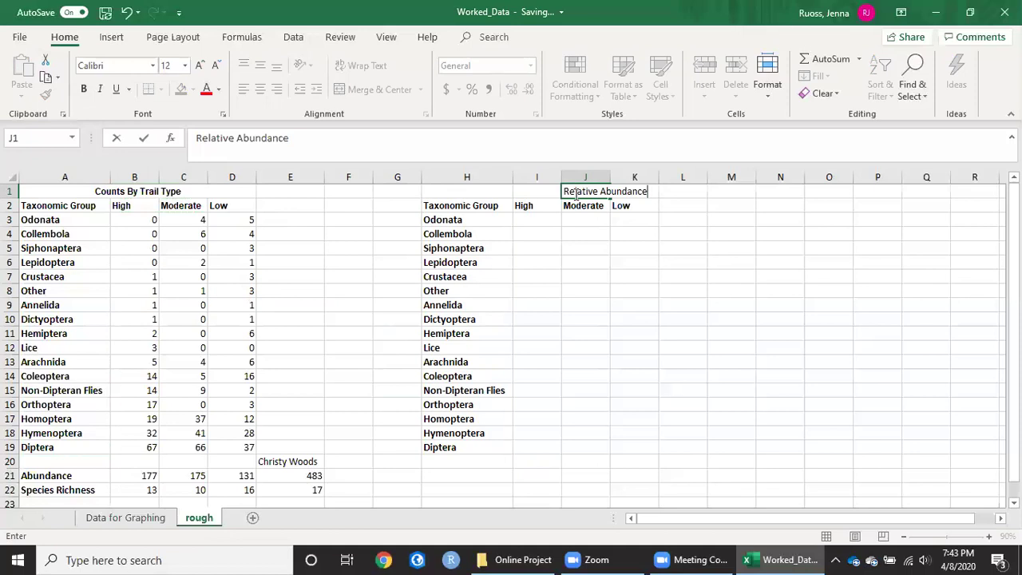
{"action": "left_click", "coordinate": [618, 257]}
Calculate the relative abundance of Odonata on the High trail in I3 with the formula =B3/177
{"action": "left_click", "coordinate": [534, 217]}
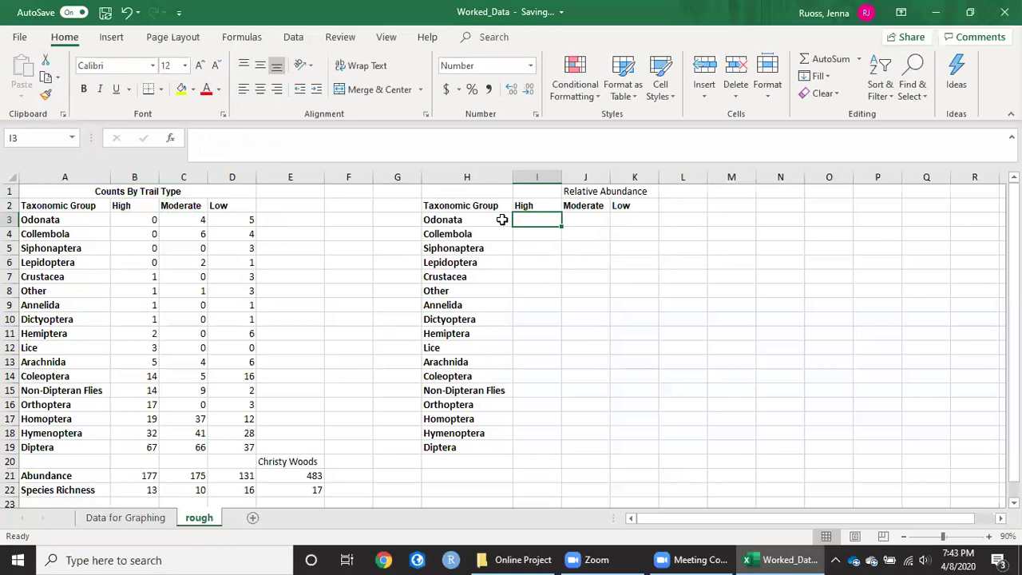
{"action": "left_click", "coordinate": [13, 215]}
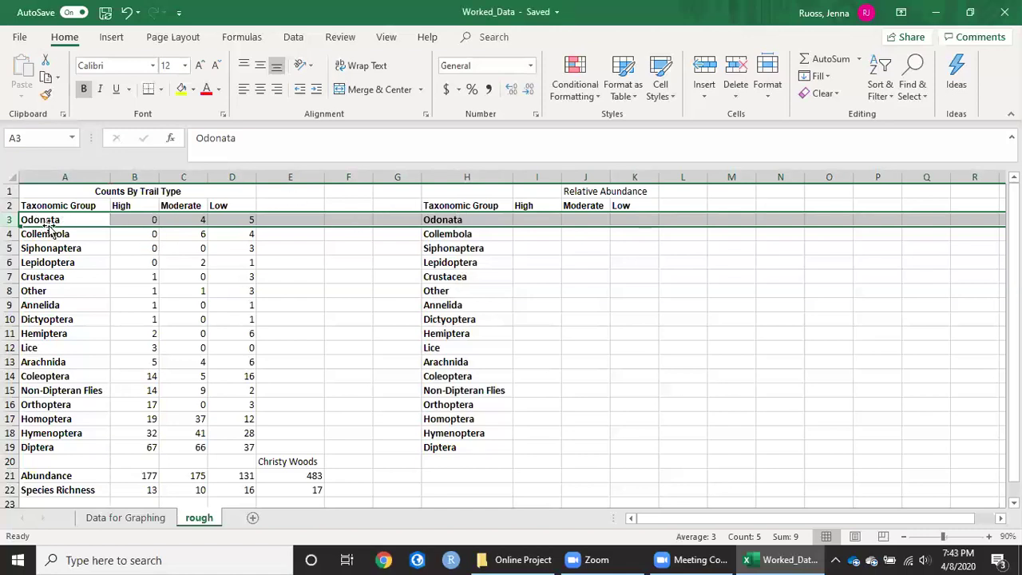
{"action": "left_click", "coordinate": [550, 219]}
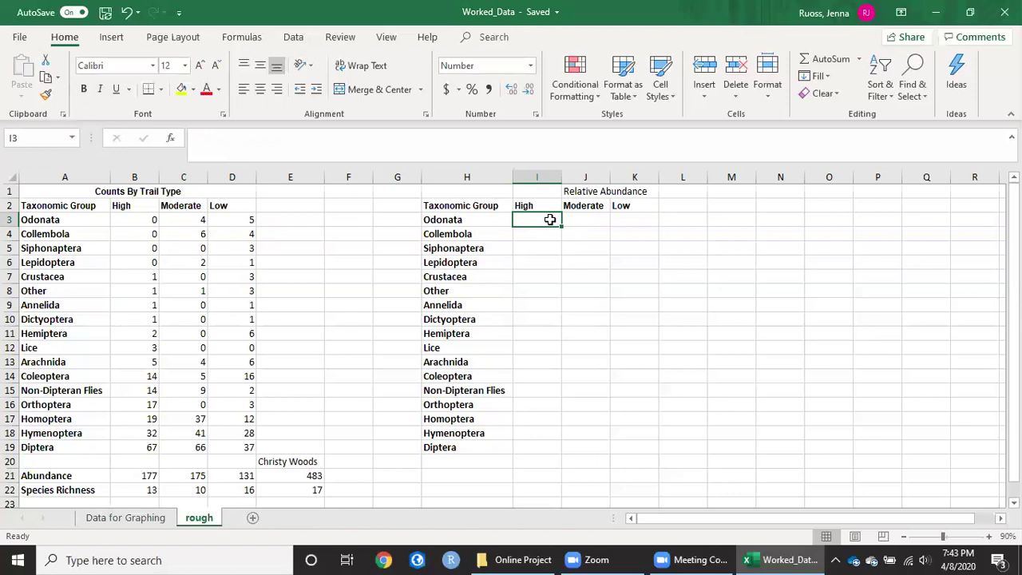
{"action": "type", "text": "="}
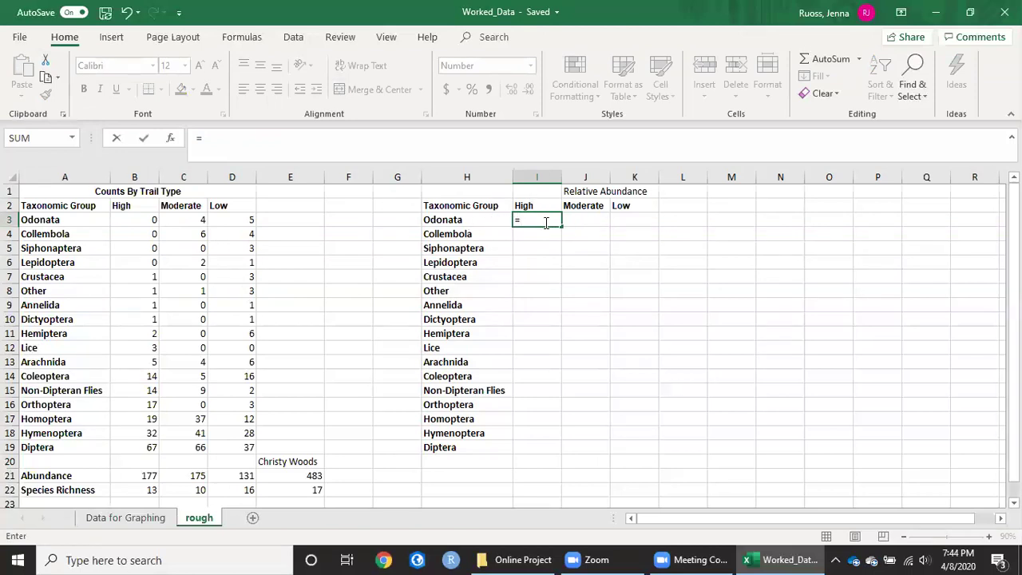
{"action": "left_click", "coordinate": [138, 220]}
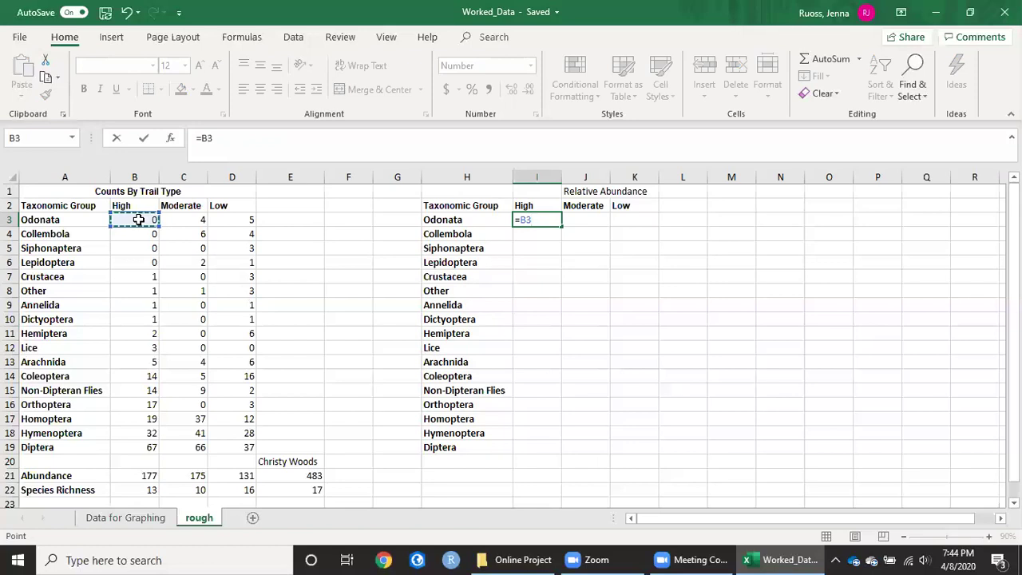
{"action": "type", "text": "/"}
{"action": "type", "text": "177"}
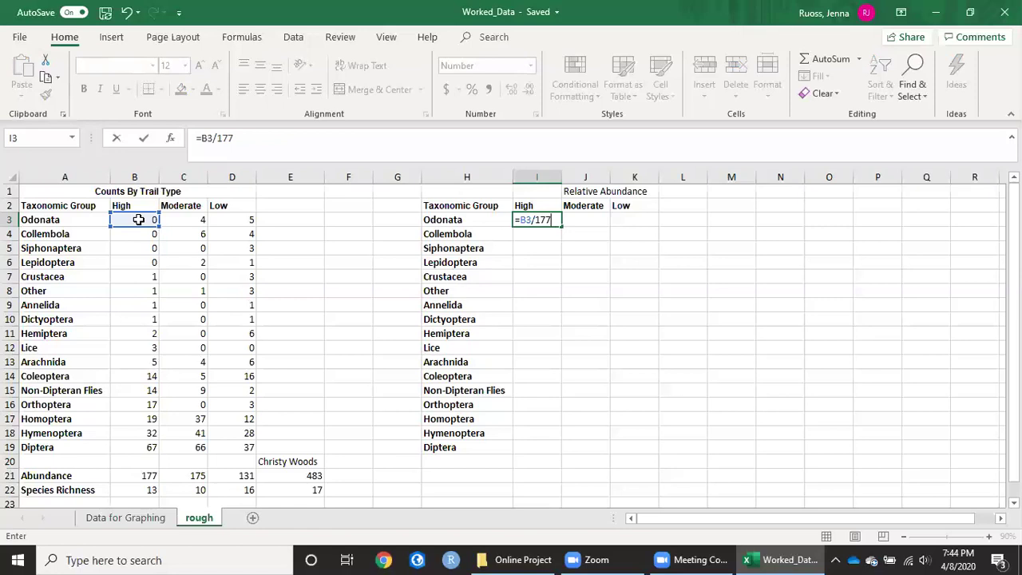
{"action": "key", "text": "Return"}
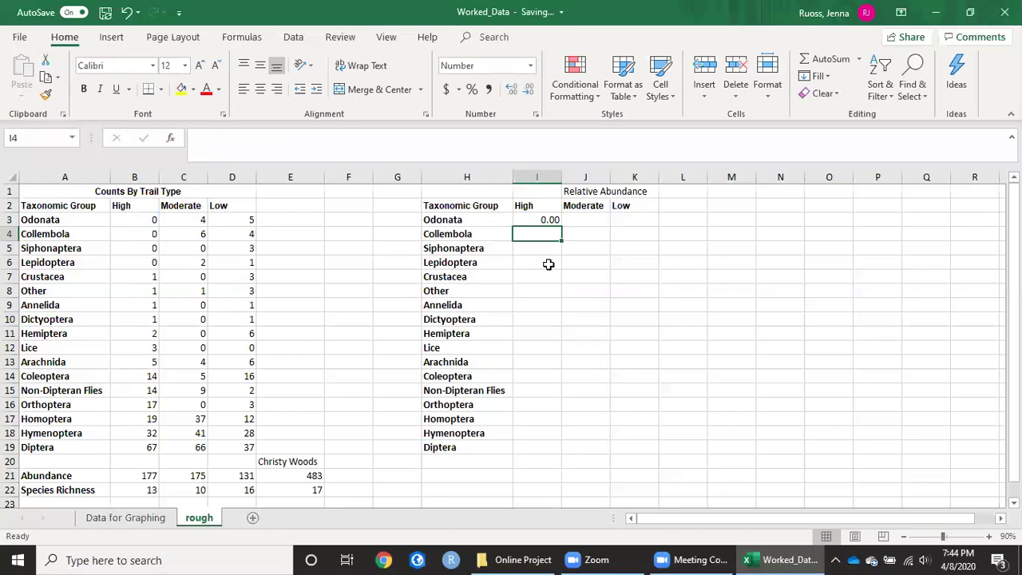
{"action": "left_click", "coordinate": [543, 220]}
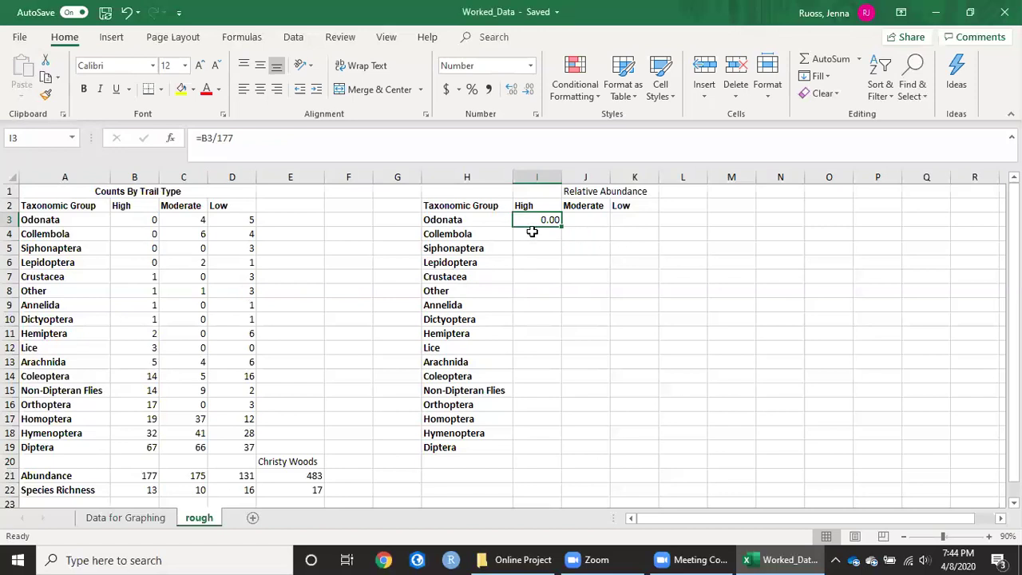
Fill the High relative abundance formula from I3 down to I19 and check the copied formula in the Diptera row
{"action": "left_click", "coordinate": [531, 232]}
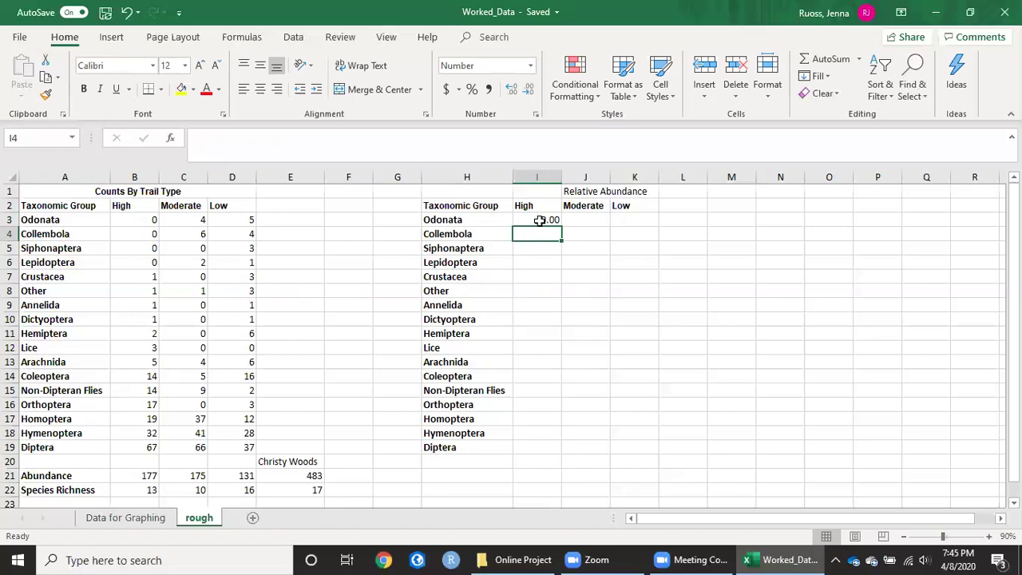
{"action": "left_click", "coordinate": [538, 219]}
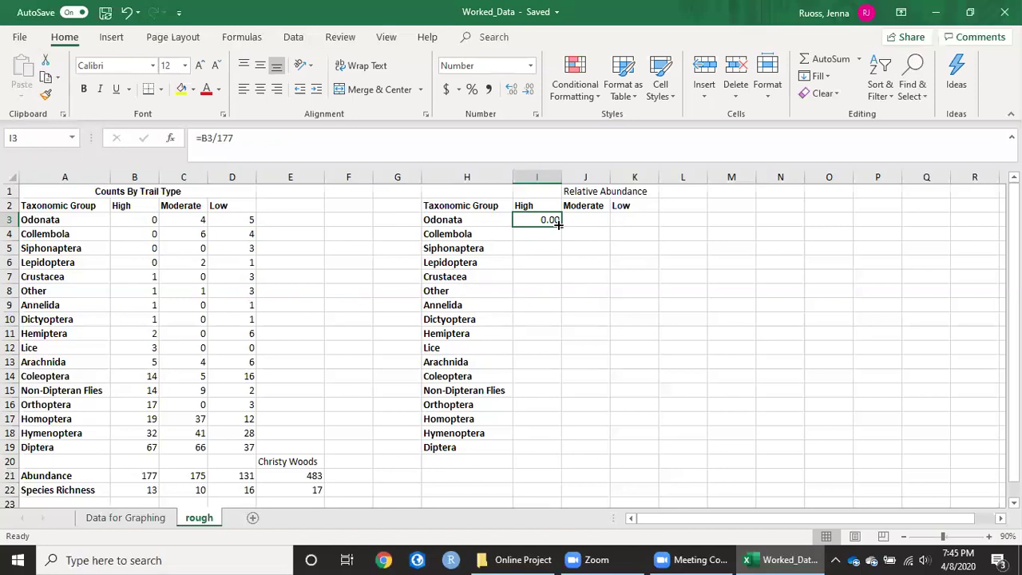
{"action": "left_click_drag", "start_coordinate": [558, 225], "coordinate": [532, 457]}
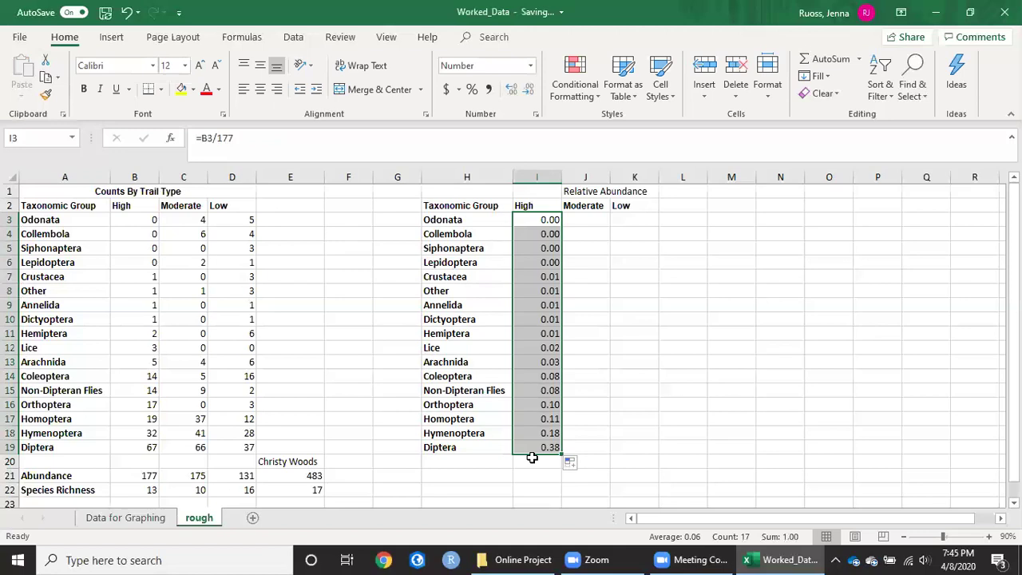
{"action": "left_click", "coordinate": [536, 450]}
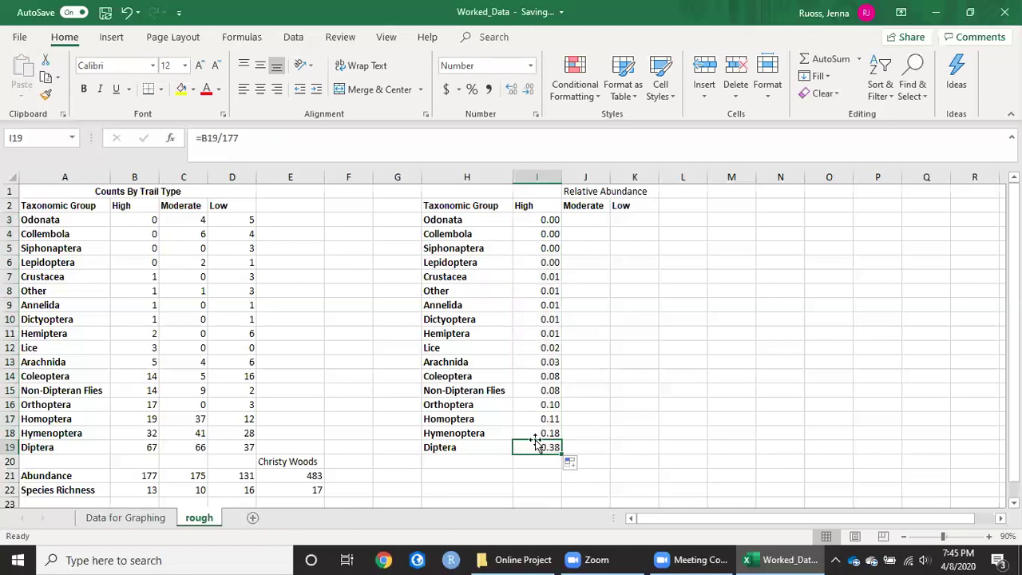
{"action": "left_click", "coordinate": [261, 140]}
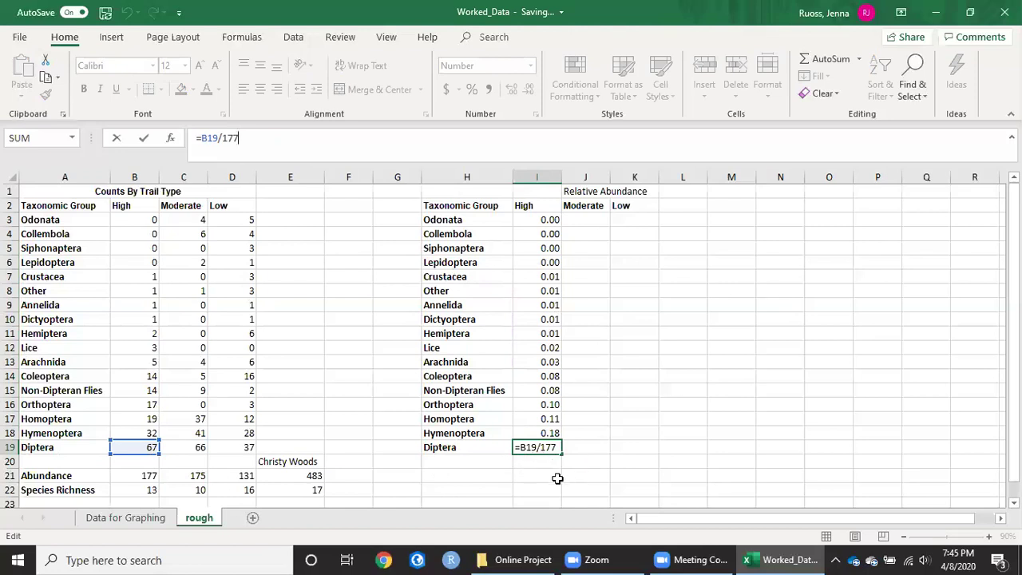
{"action": "key", "text": "ctrl+Return"}
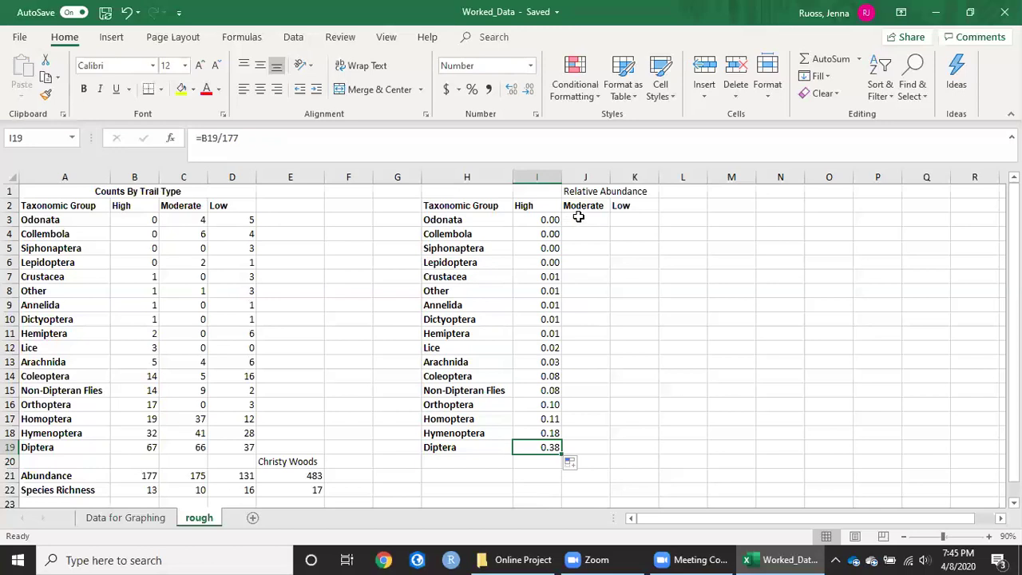
Calculate the Moderate relative abundances by entering =C3/175 in J3 and filling the formula down to J19
{"action": "left_click", "coordinate": [583, 218]}
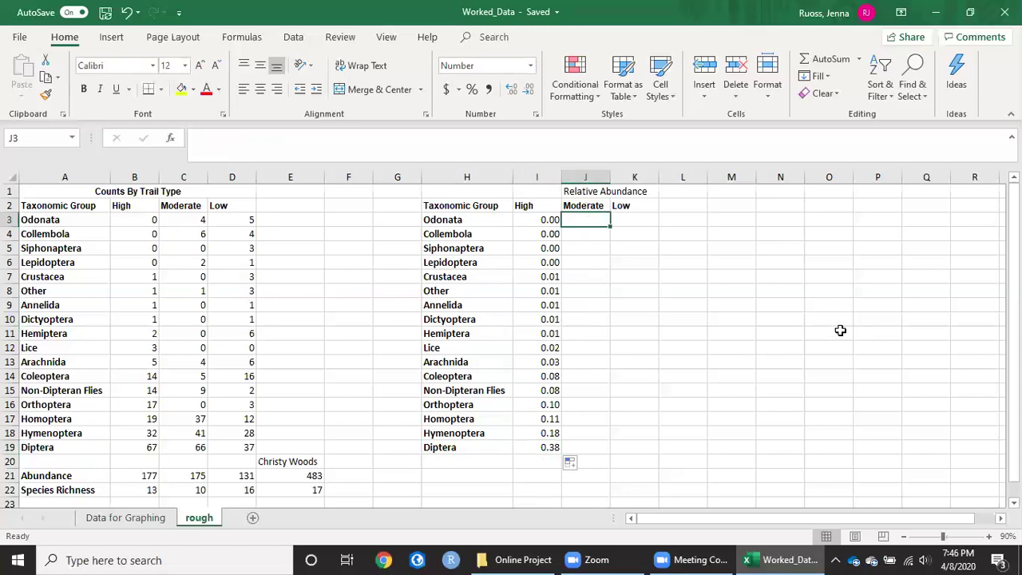
{"action": "type", "text": "="}
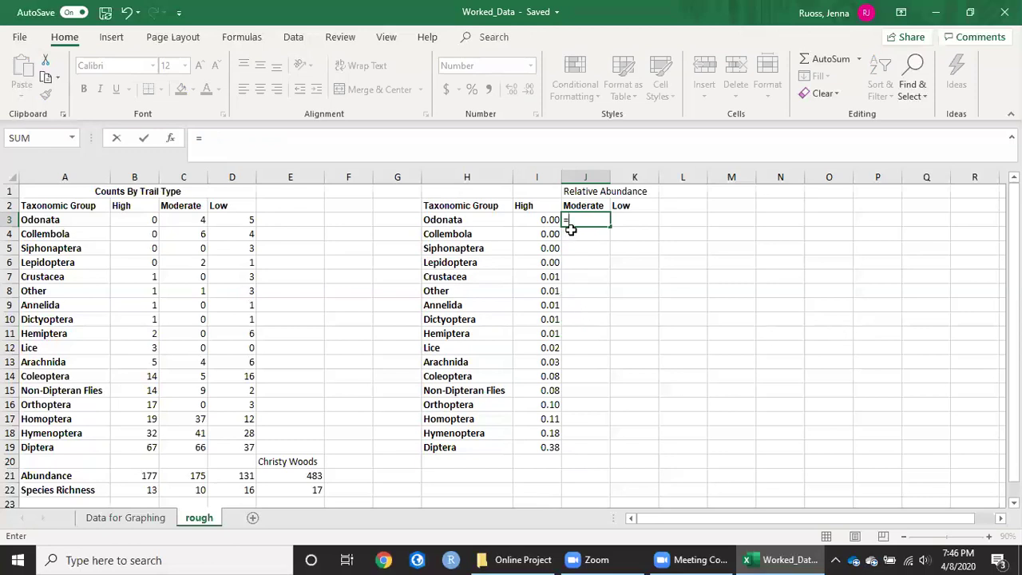
{"action": "left_click", "coordinate": [188, 219]}
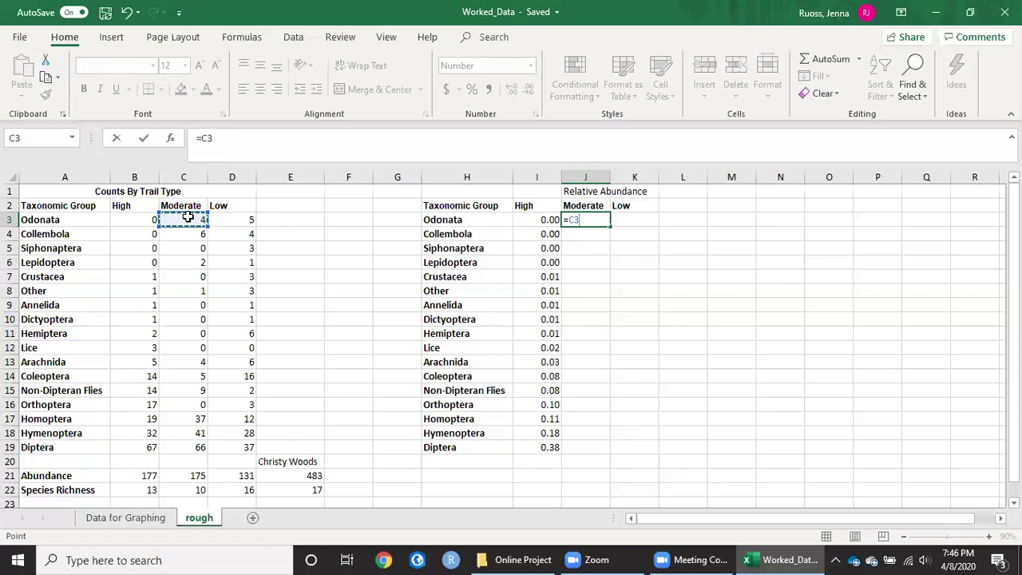
{"action": "type", "text": "/"}
{"action": "type", "text": "175"}
{"action": "key", "text": "Return"}
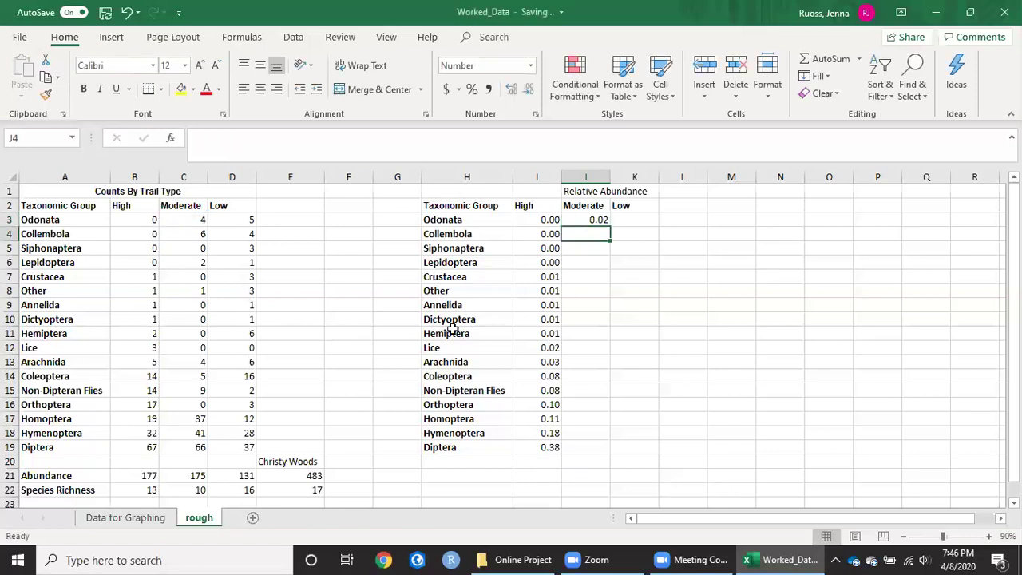
{"action": "left_click", "coordinate": [594, 219]}
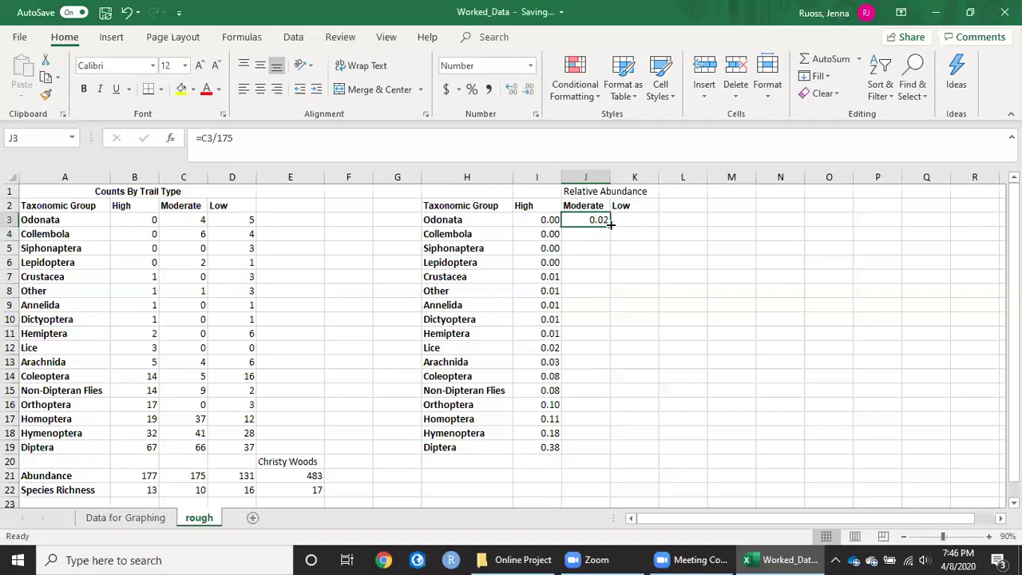
{"action": "left_click_drag", "start_coordinate": [610, 224], "coordinate": [582, 451]}
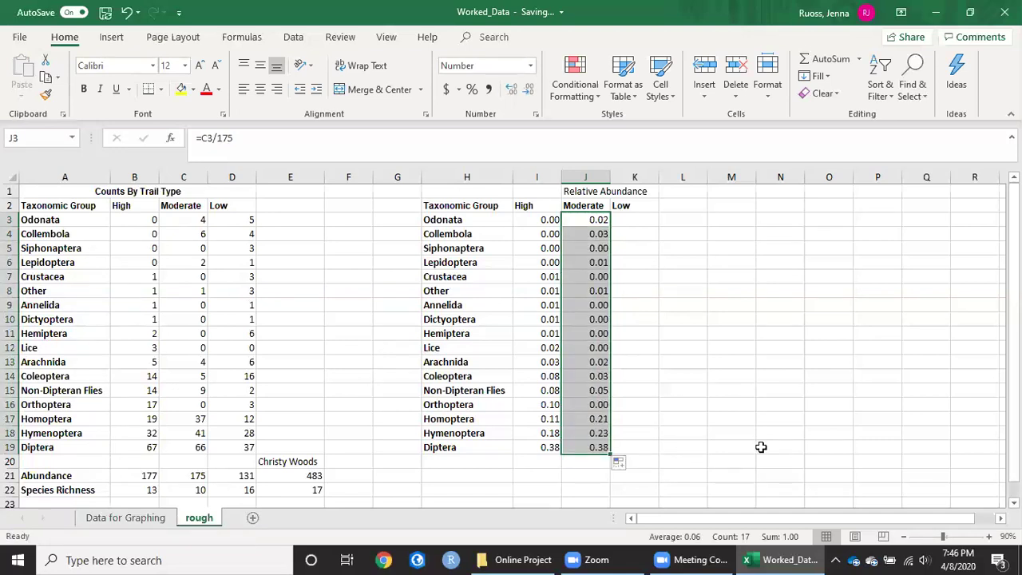
Calculate the Low relative abundances by entering =D3/131 in K3 and filling the formula down to K19
{"action": "left_click", "coordinate": [633, 220]}
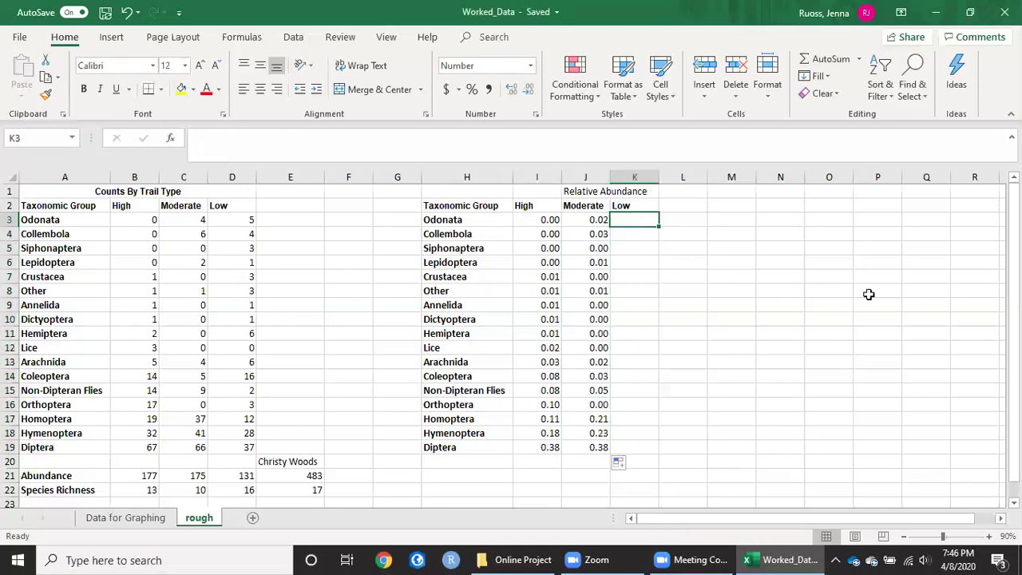
{"action": "type", "text": "="}
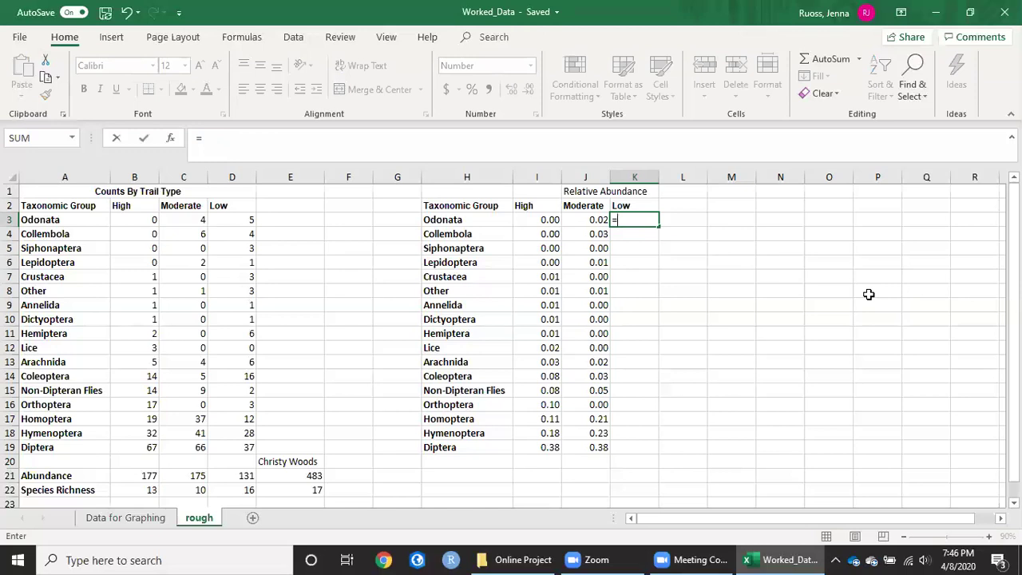
{"action": "left_click", "coordinate": [240, 217]}
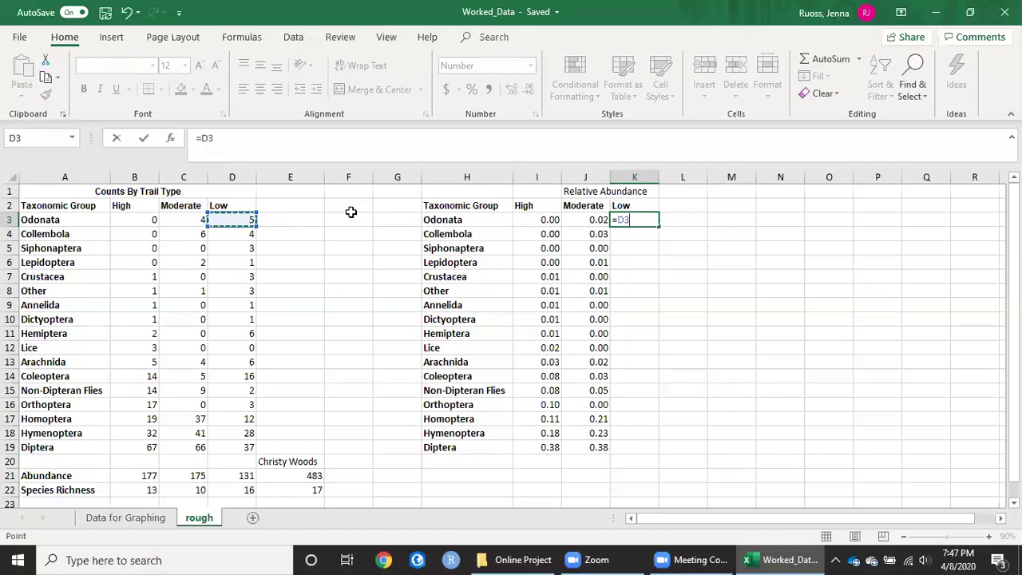
{"action": "type", "text": "/131"}
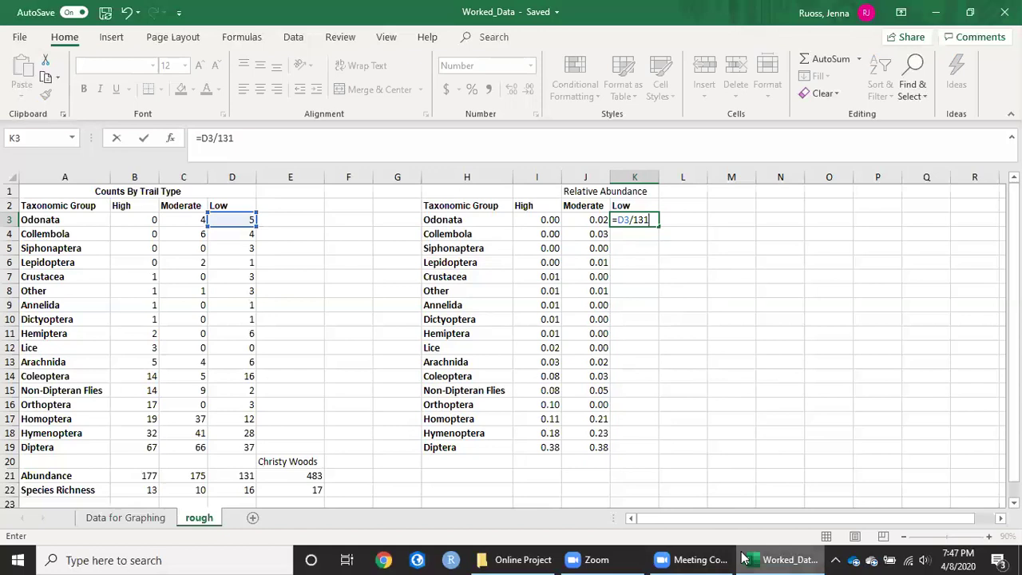
{"action": "mouse_move", "coordinate": [742, 559]}
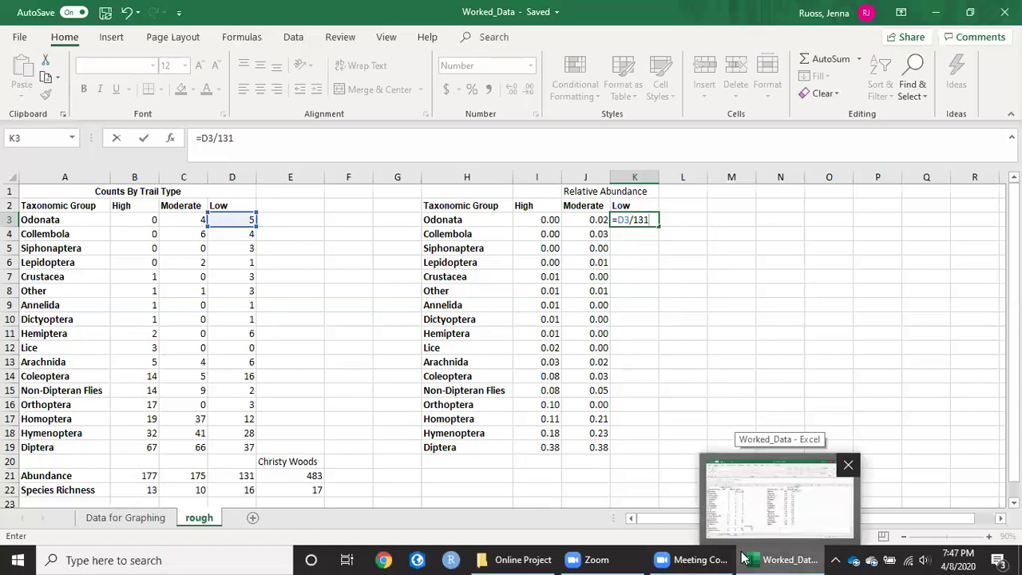
{"action": "key", "text": "Return"}
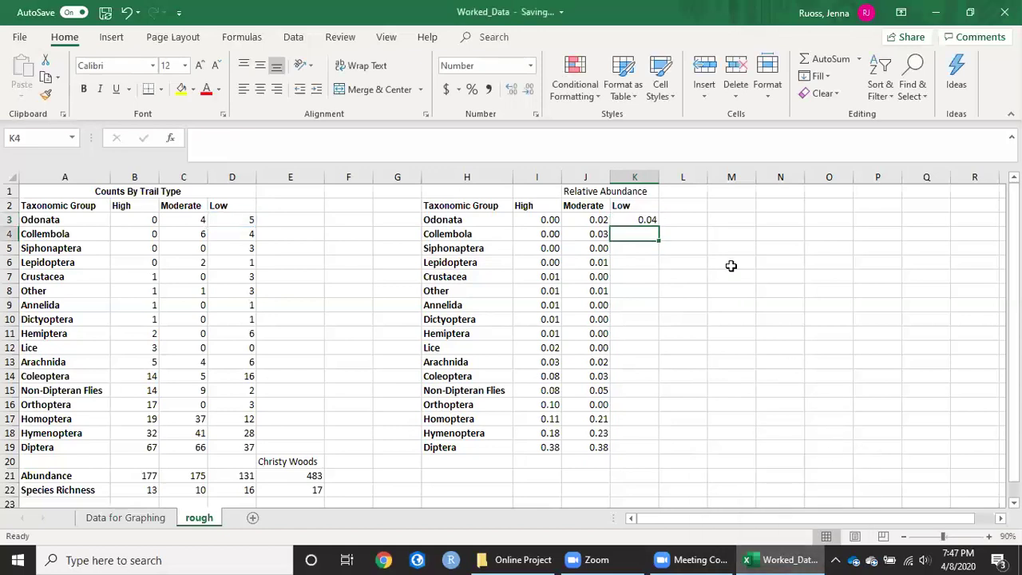
{"action": "left_click", "coordinate": [653, 218]}
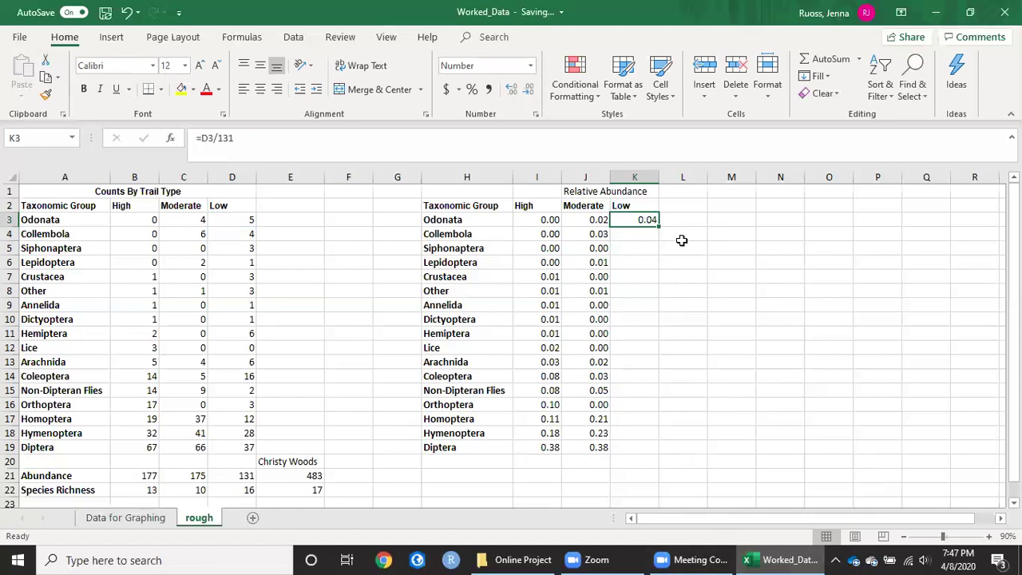
{"action": "left_click_drag", "start_coordinate": [656, 228], "coordinate": [653, 452]}
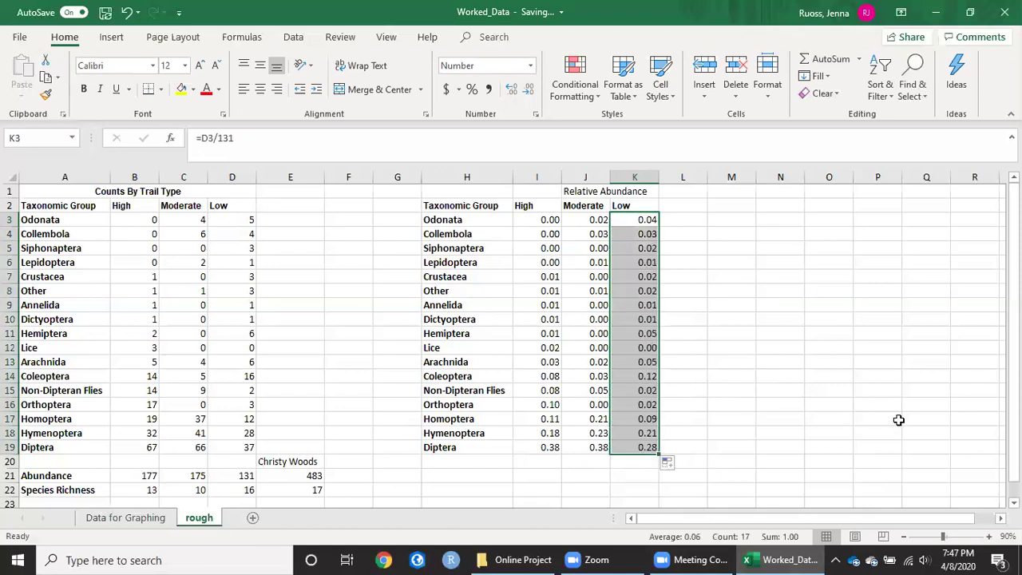
{"action": "left_click", "coordinate": [898, 420]}
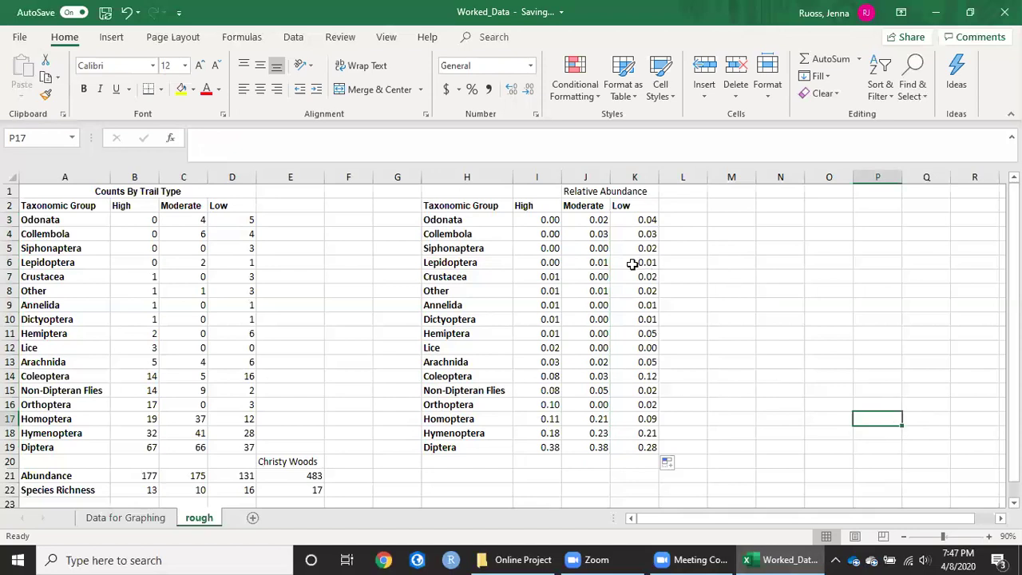
Try the Percentage format with two decimal places on the relative abundance values in I3:K19 and undo it
{"action": "left_click_drag", "start_coordinate": [538, 221], "coordinate": [632, 443]}
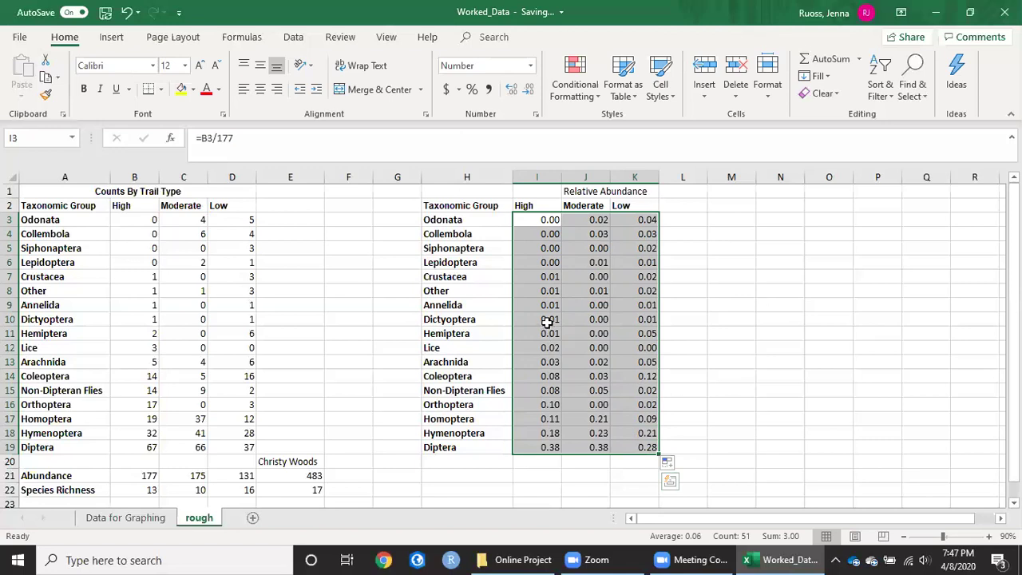
{"action": "right_click", "coordinate": [582, 292]}
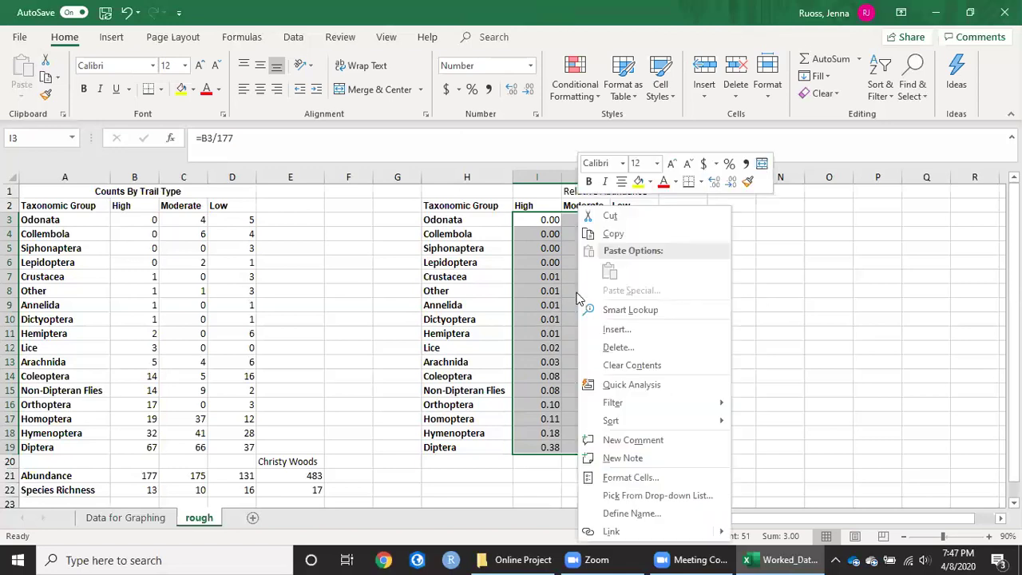
{"action": "left_click", "coordinate": [635, 479]}
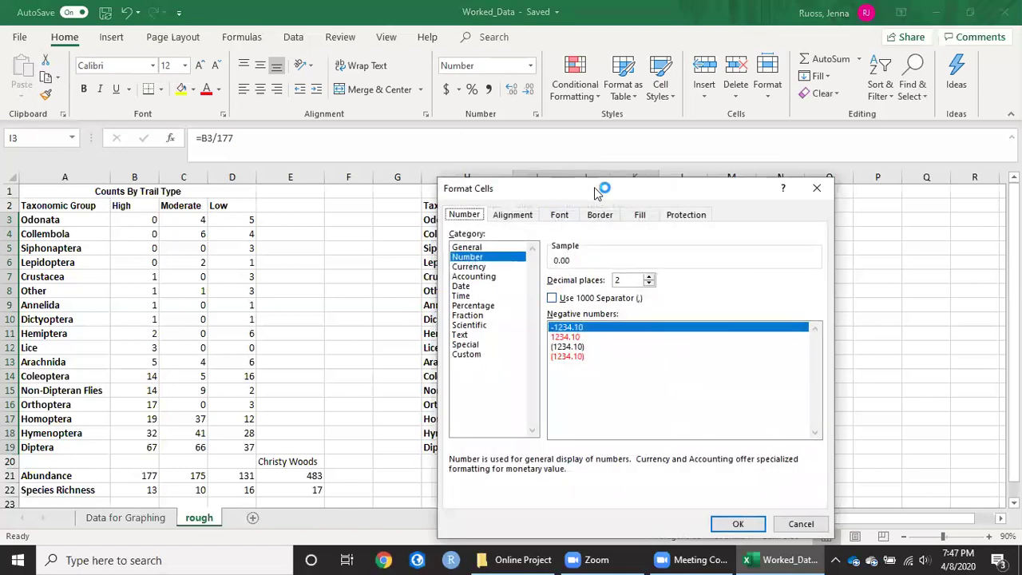
{"action": "left_click_drag", "start_coordinate": [595, 193], "coordinate": [567, 60]}
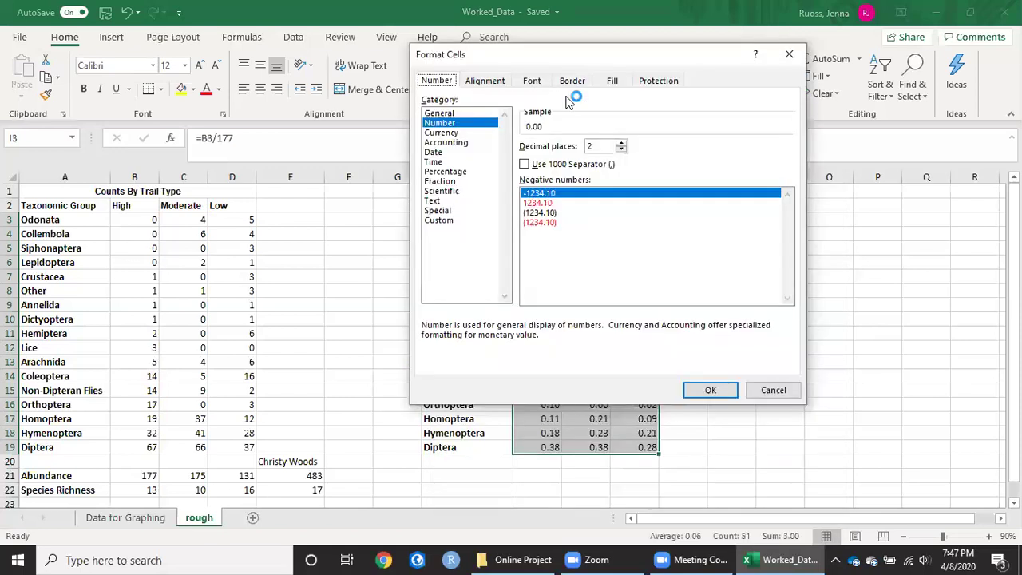
{"action": "left_click", "coordinate": [444, 114]}
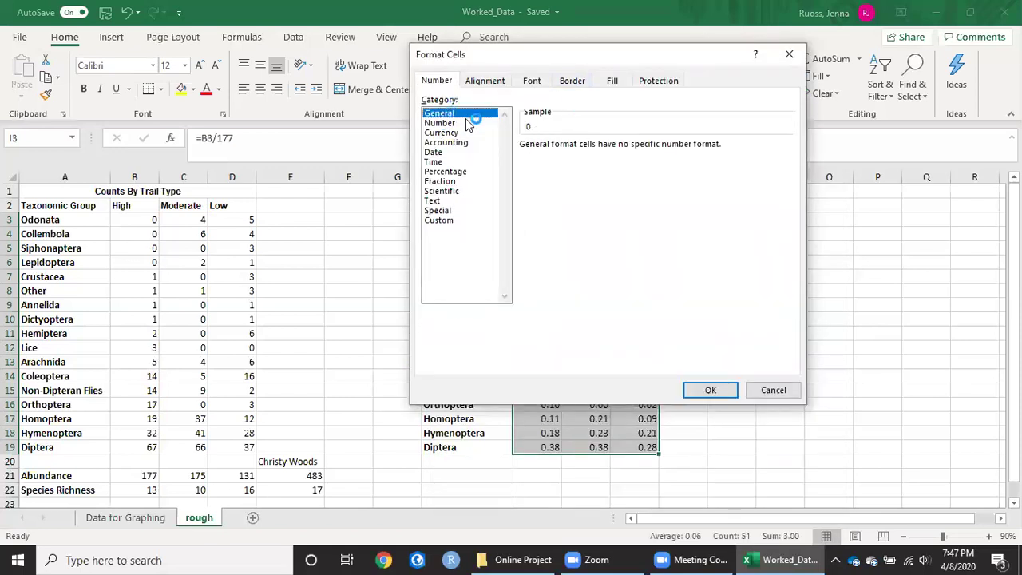
{"action": "left_click", "coordinate": [468, 123]}
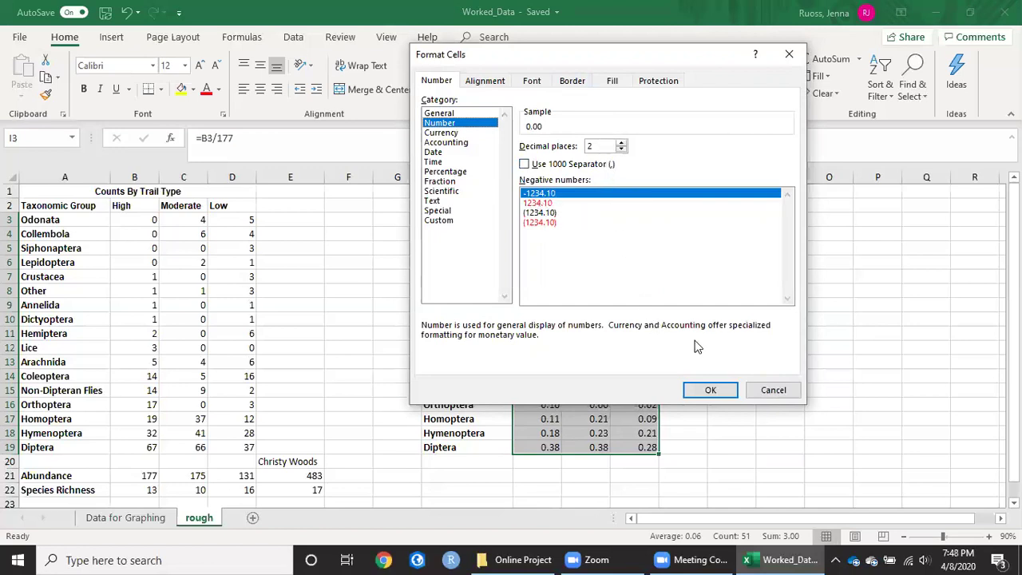
{"action": "left_click", "coordinate": [452, 172]}
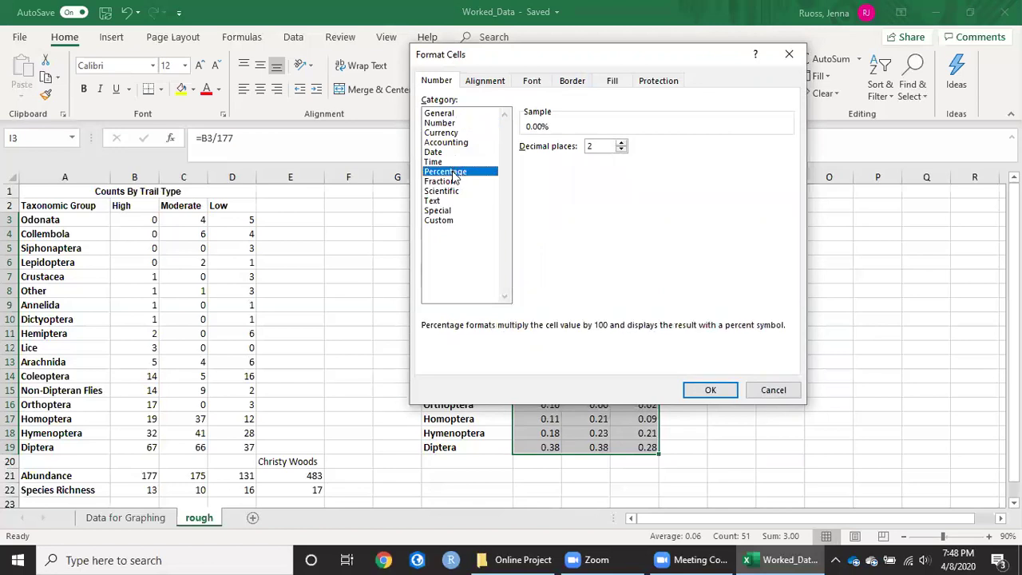
{"action": "left_click", "coordinate": [708, 389]}
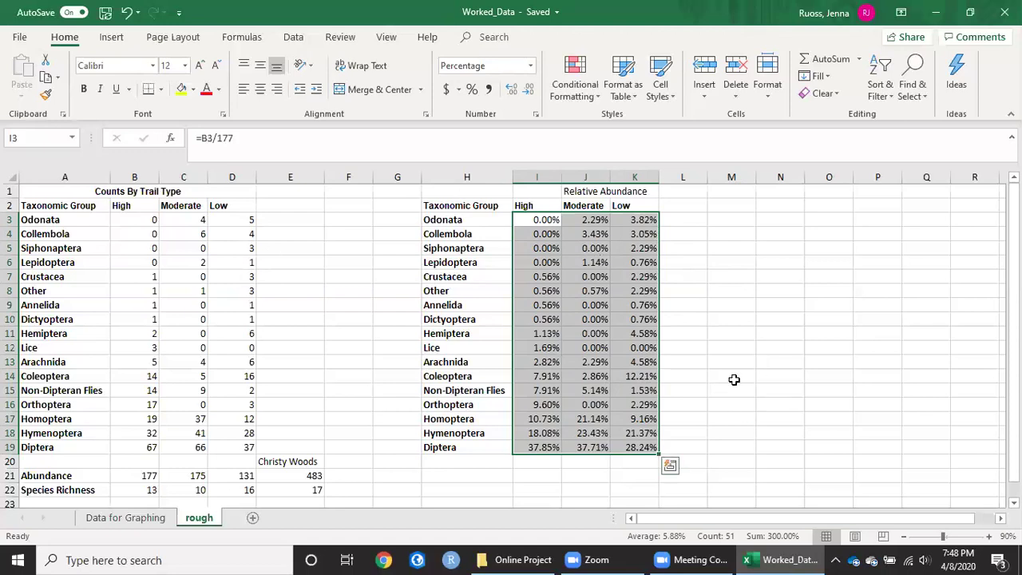
{"action": "key", "text": "ctrl+shift+1"}
{"action": "left_click", "coordinate": [787, 361]}
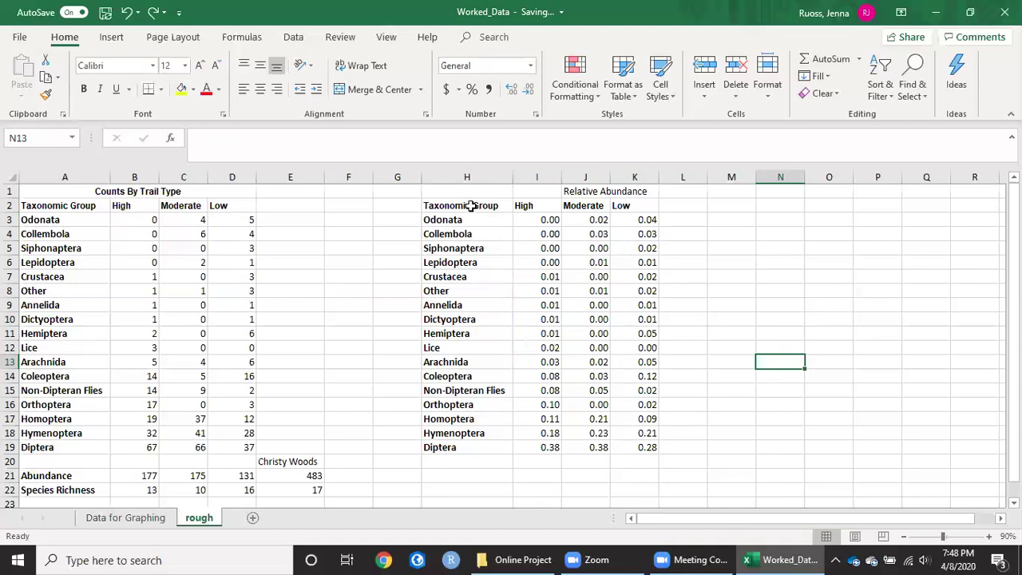
Insert a 2-D 100% stacked column chart from the relative abundance table in H2:K19, including its headers
{"action": "left_click_drag", "start_coordinate": [468, 194], "coordinate": [639, 440]}
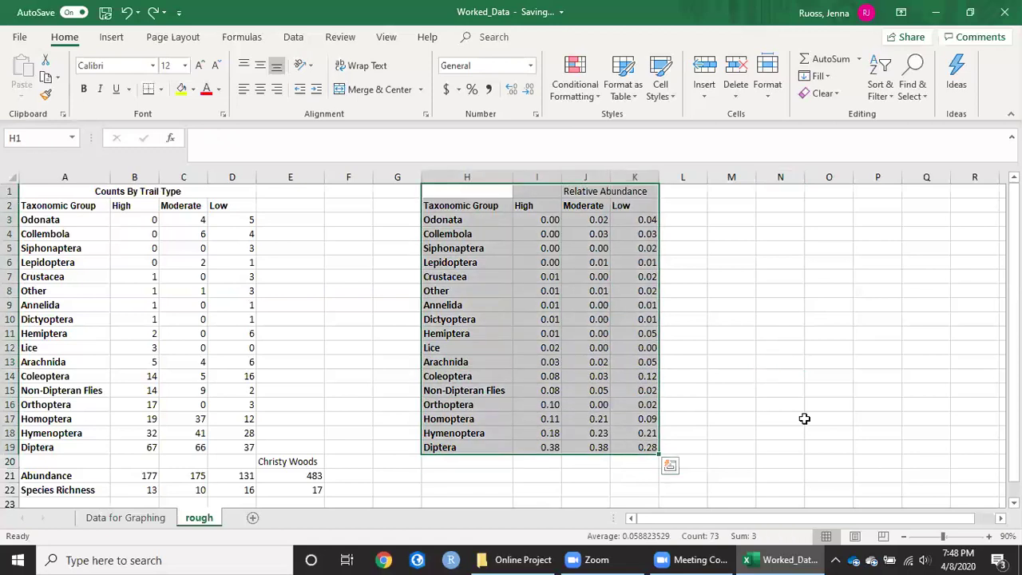
{"action": "left_click", "coordinate": [801, 418]}
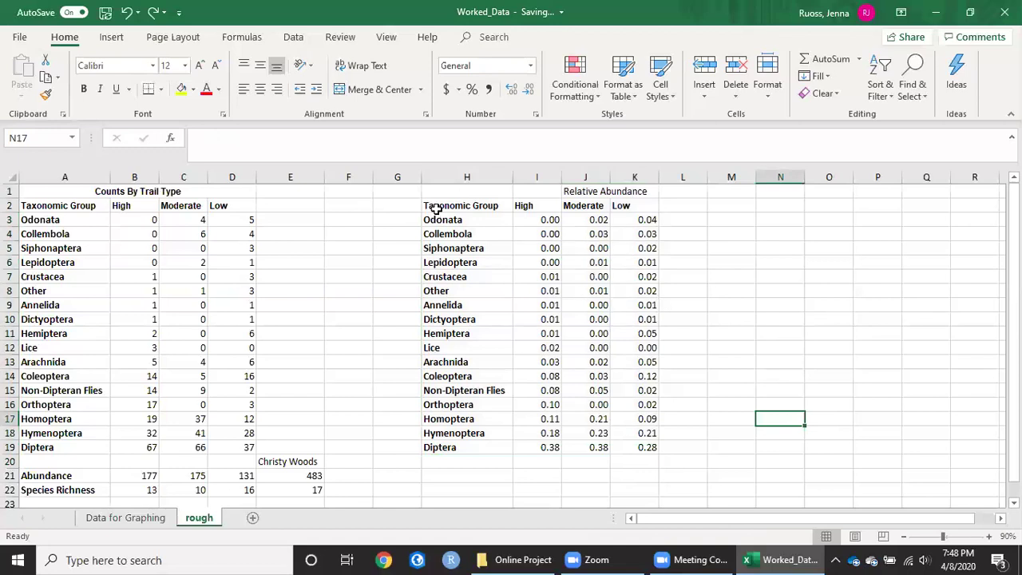
{"action": "left_click_drag", "start_coordinate": [450, 202], "coordinate": [635, 442]}
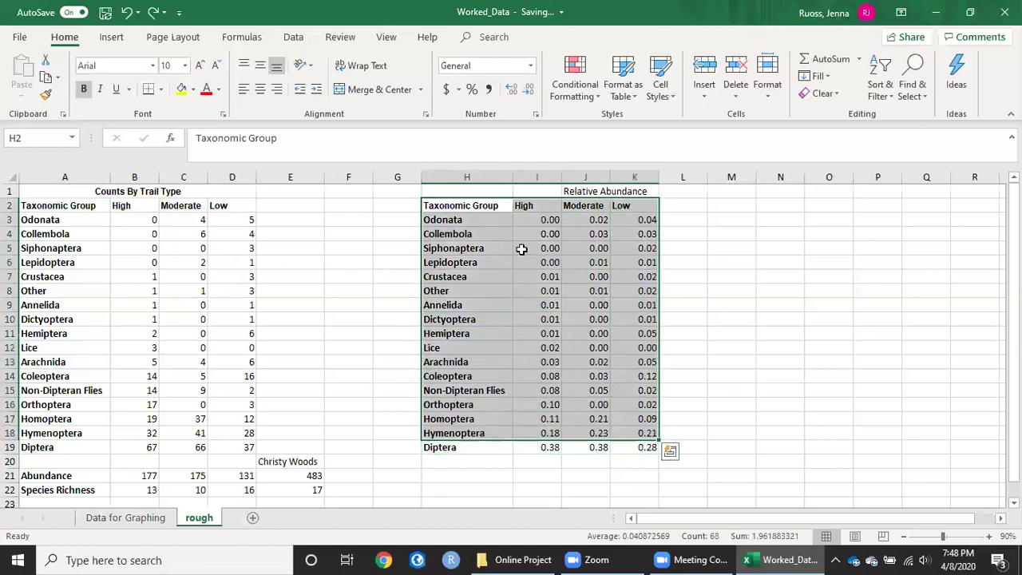
{"action": "left_click", "coordinate": [456, 204]}
{"action": "left_click_drag", "start_coordinate": [455, 205], "coordinate": [653, 447]}
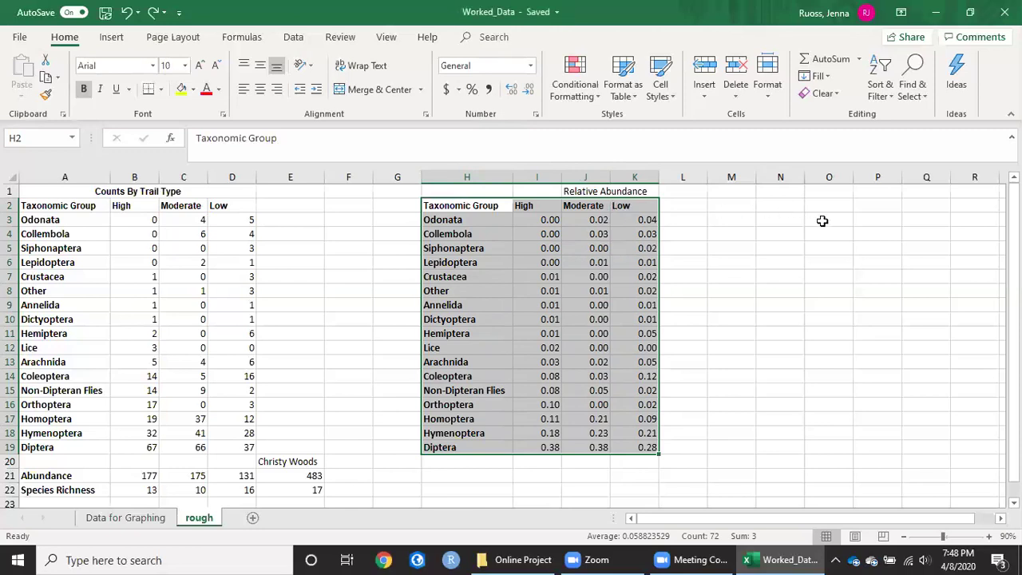
{"action": "left_click", "coordinate": [111, 37]}
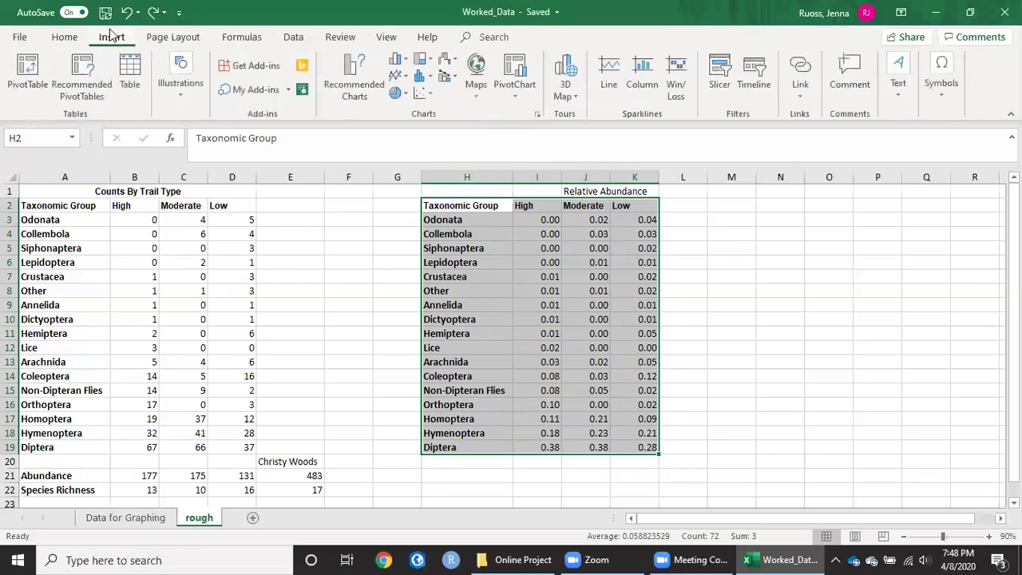
{"action": "left_click", "coordinate": [399, 62]}
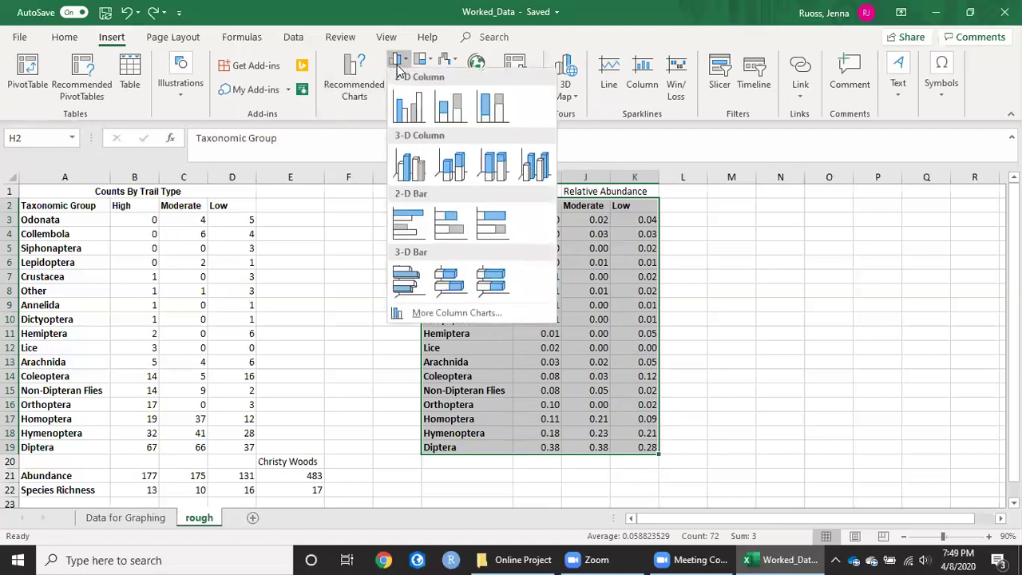
{"action": "left_click", "coordinate": [490, 102]}
Move and enlarge the chart over the relative abundance table, and switch its rows and columns so each trail type is one column
{"action": "left_click_drag", "start_coordinate": [623, 251], "coordinate": [666, 220]}
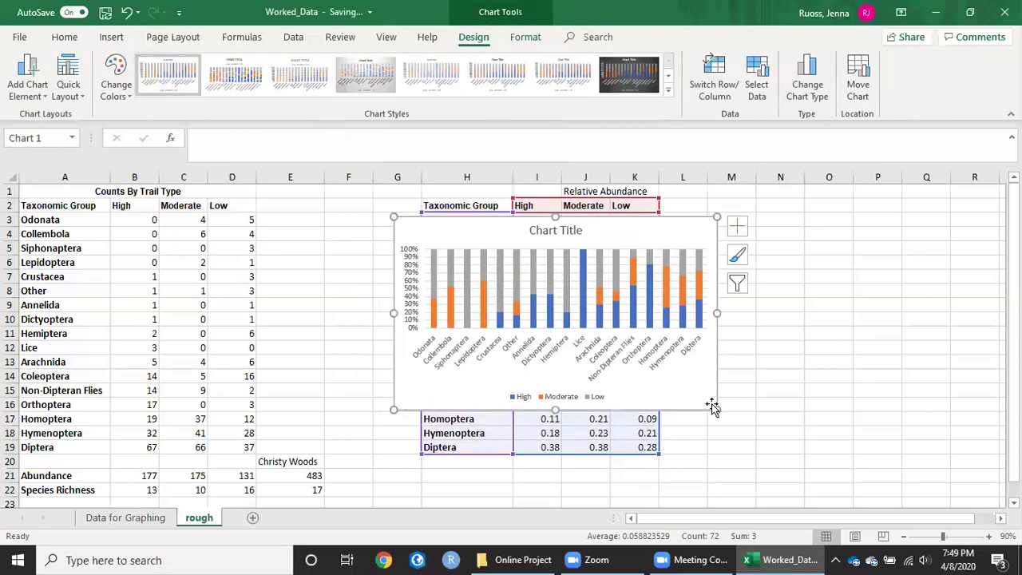
{"action": "left_click_drag", "start_coordinate": [712, 407], "coordinate": [768, 444]}
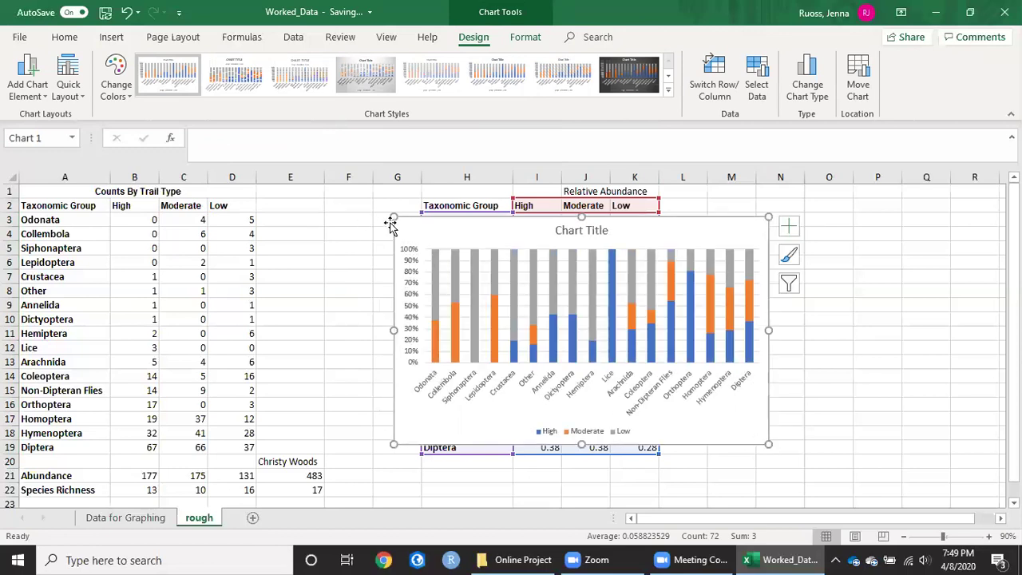
{"action": "left_click_drag", "start_coordinate": [393, 218], "coordinate": [375, 195]}
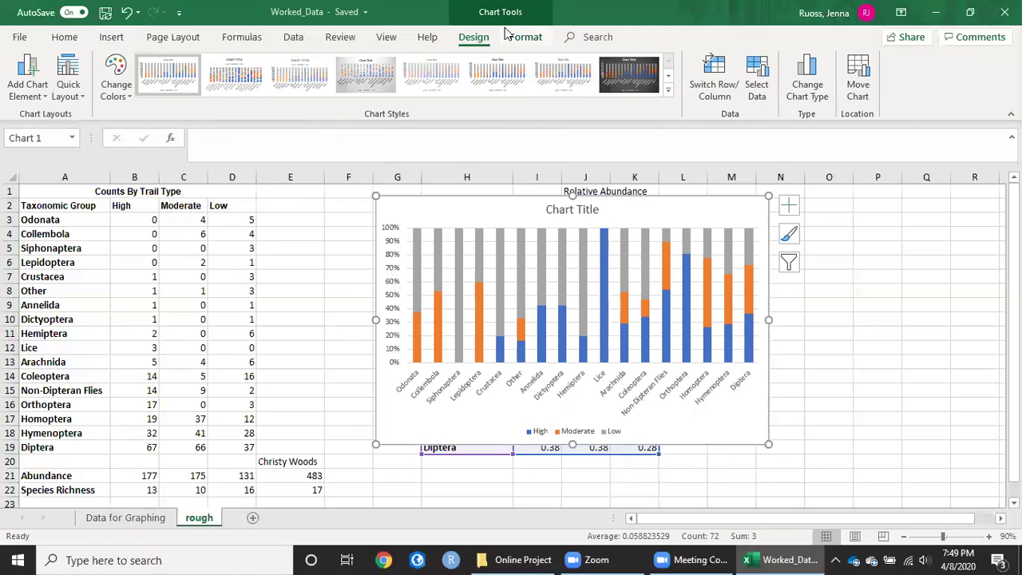
{"action": "left_click", "coordinate": [709, 74]}
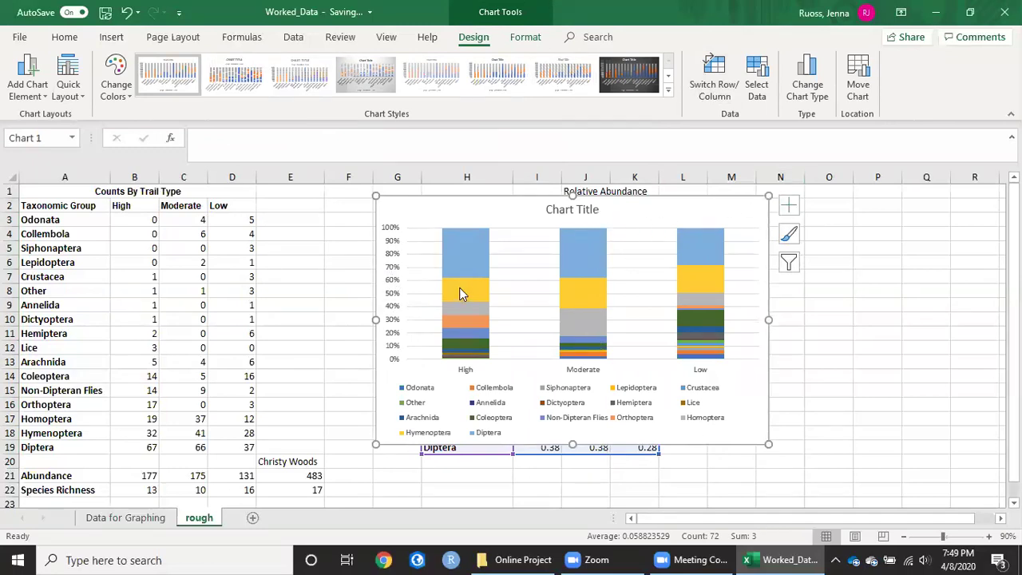
Delete the title and the horizontal gridlines from the stacked column chart
{"action": "left_click", "coordinate": [561, 209]}
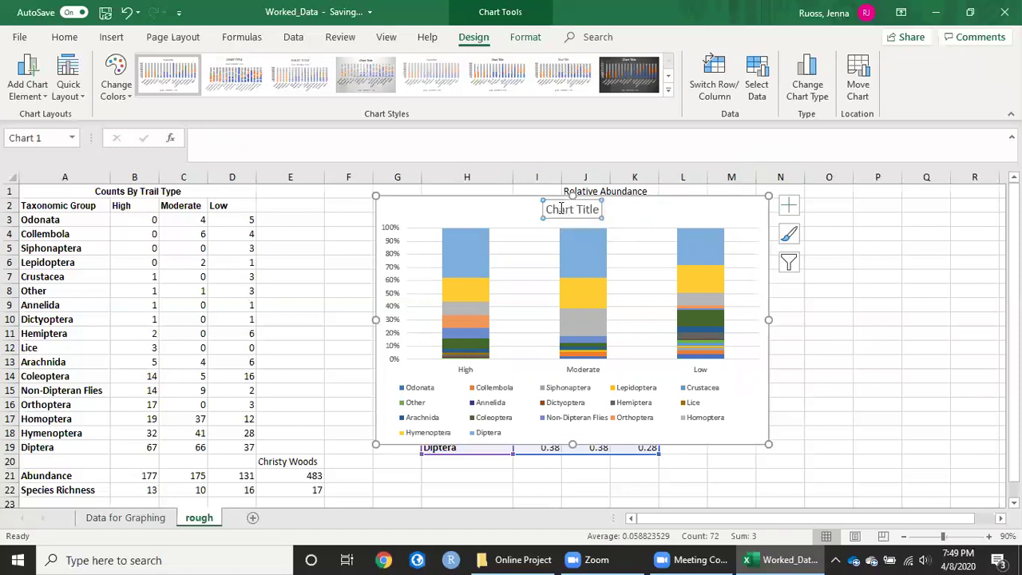
{"action": "key", "text": "Delete"}
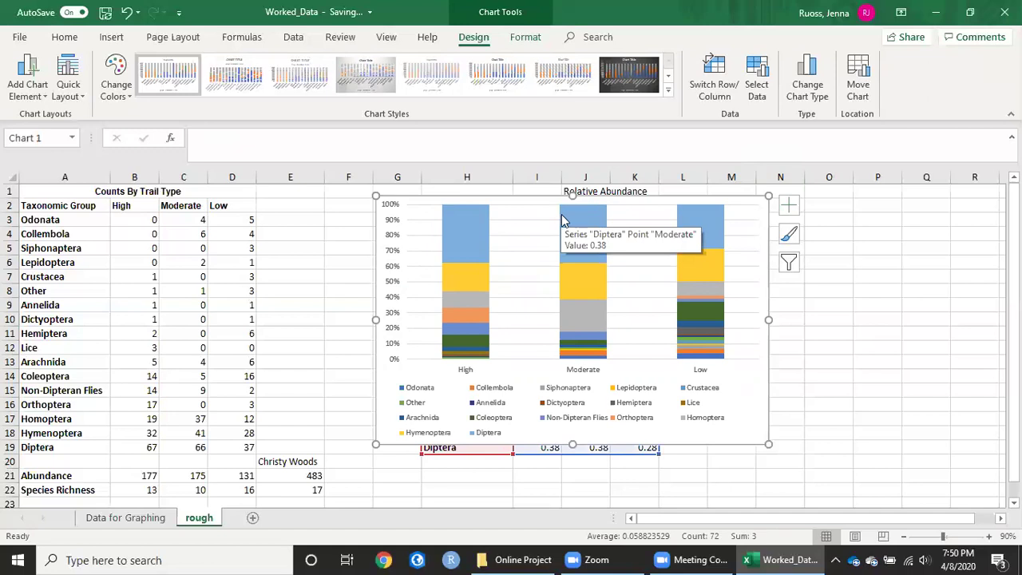
{"action": "left_click", "coordinate": [629, 228]}
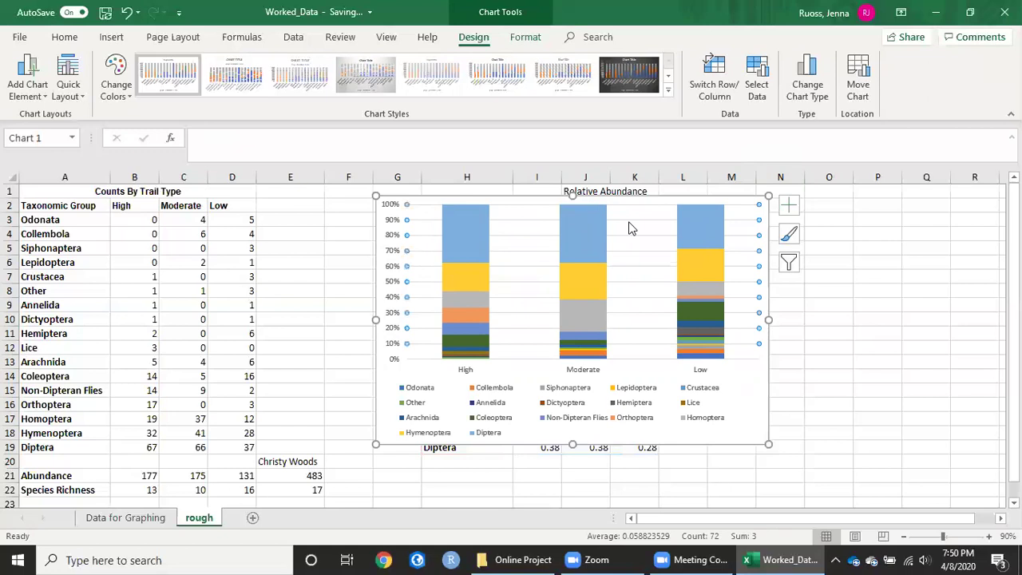
{"action": "left_click", "coordinate": [629, 228]}
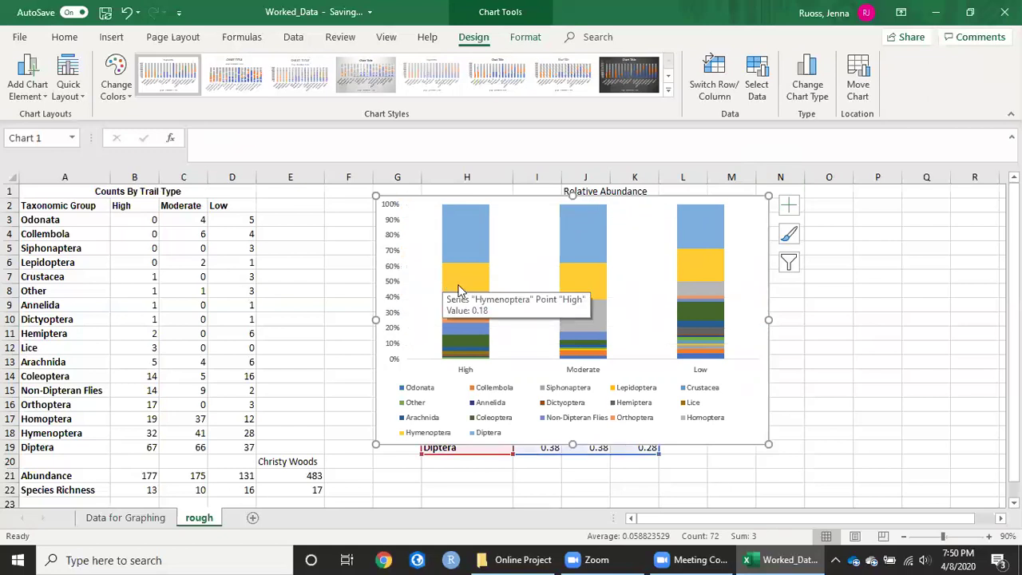
Add a primary horizontal and a primary vertical axis title to the chart
{"action": "left_click", "coordinate": [794, 208]}
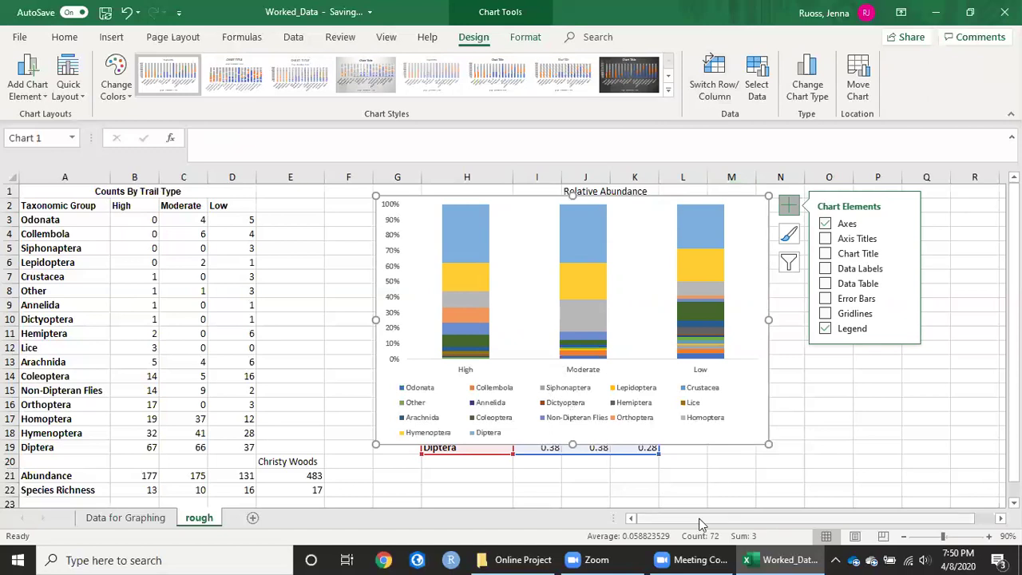
{"action": "left_click", "coordinate": [33, 80]}
{"action": "mouse_move", "coordinate": [34, 137]}
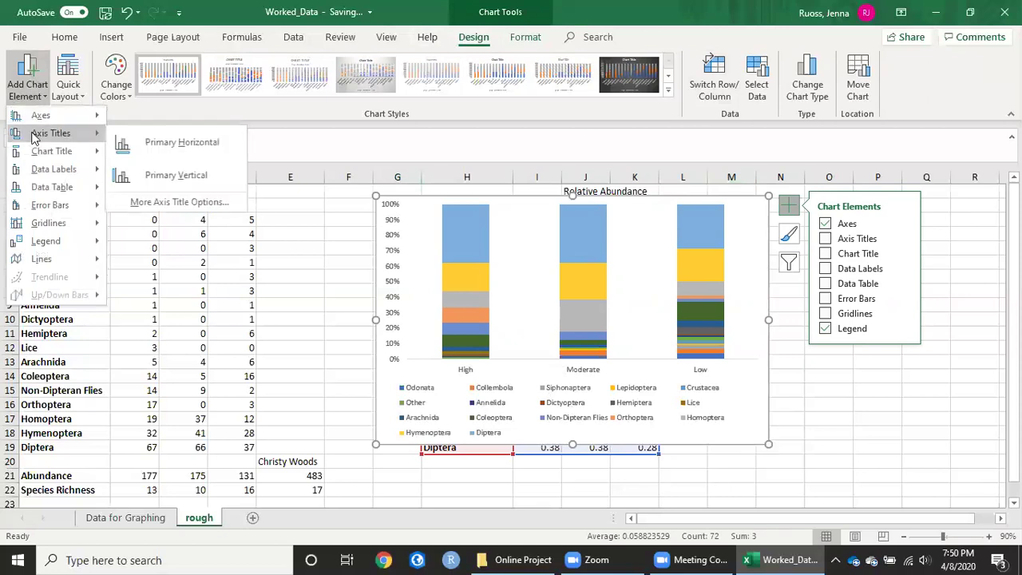
{"action": "left_click", "coordinate": [182, 142]}
{"action": "left_click", "coordinate": [27, 80]}
{"action": "mouse_move", "coordinate": [40, 133]}
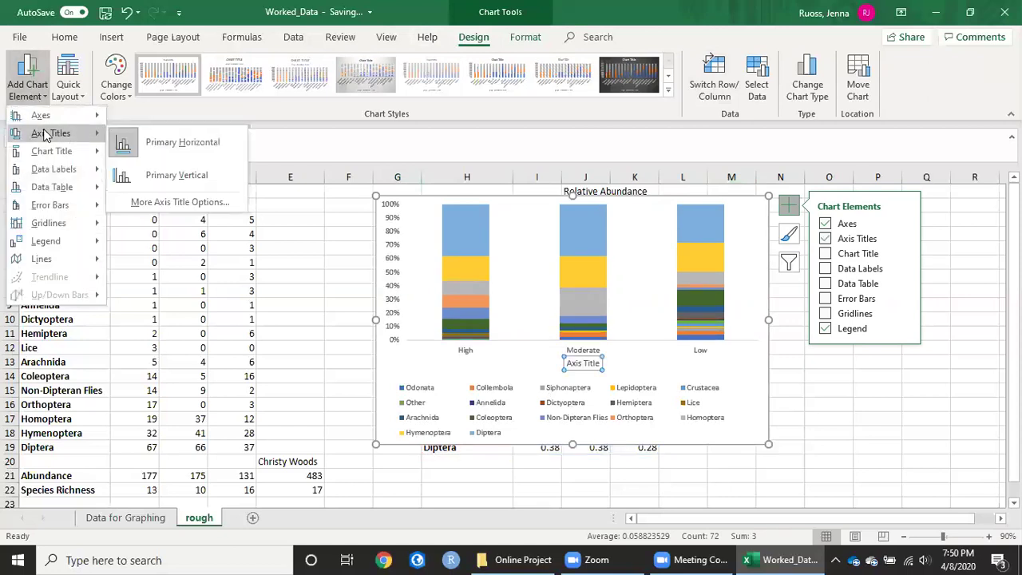
{"action": "left_click", "coordinate": [147, 177]}
{"action": "left_click", "coordinate": [787, 211]}
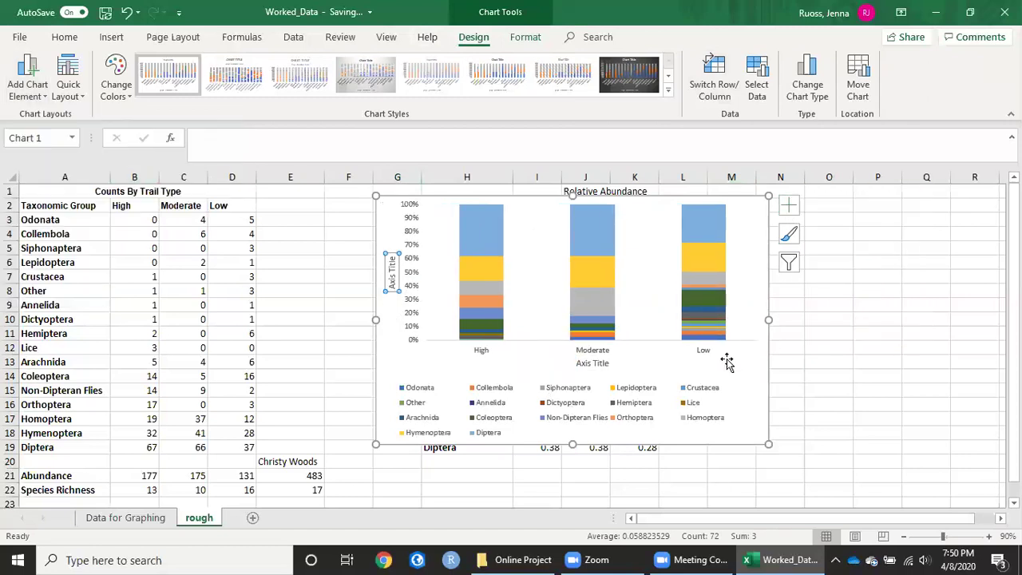
Name the vertical axis title "Relative Abundance" and the horizontal axis title "Trail Type"
{"action": "triple_click", "coordinate": [392, 263]}
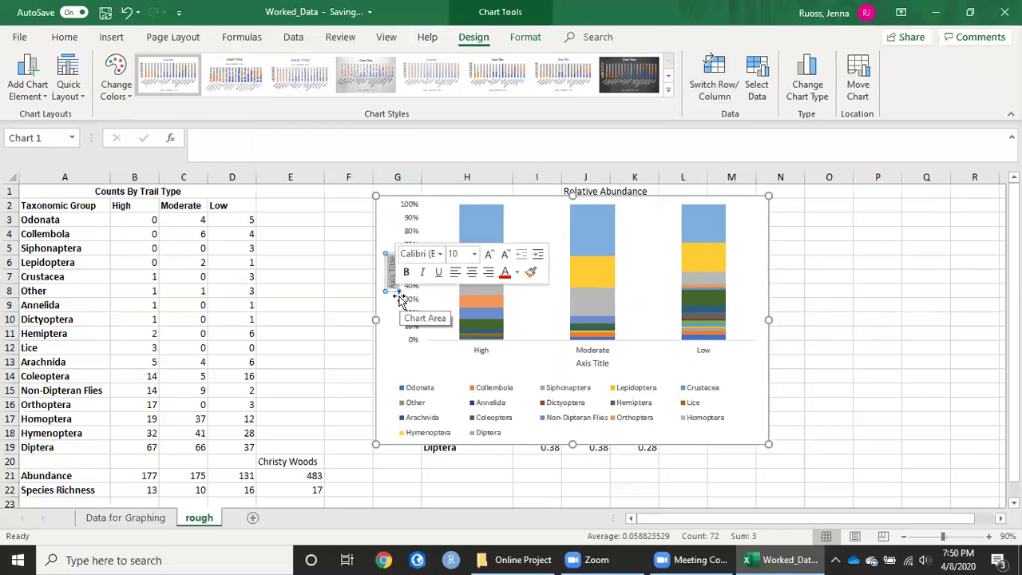
{"action": "key", "text": "BackSpace"}
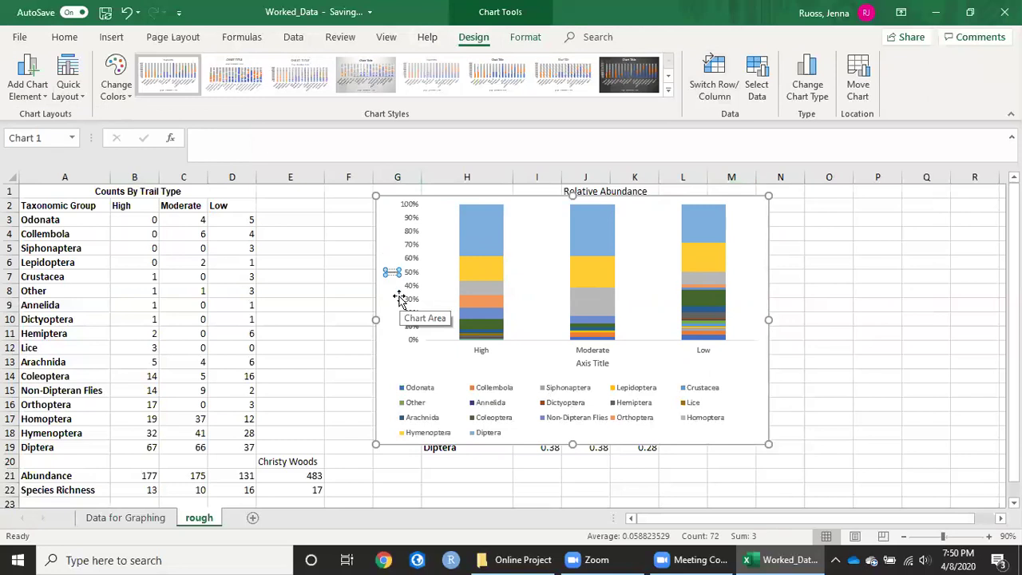
{"action": "type", "text": "Relative Abundance"}
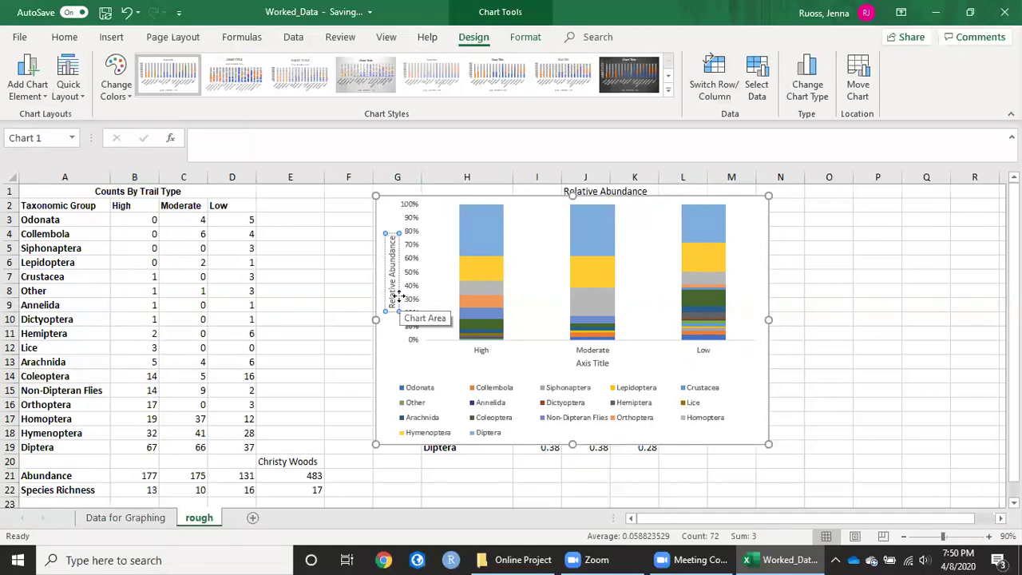
{"action": "left_click", "coordinate": [588, 364]}
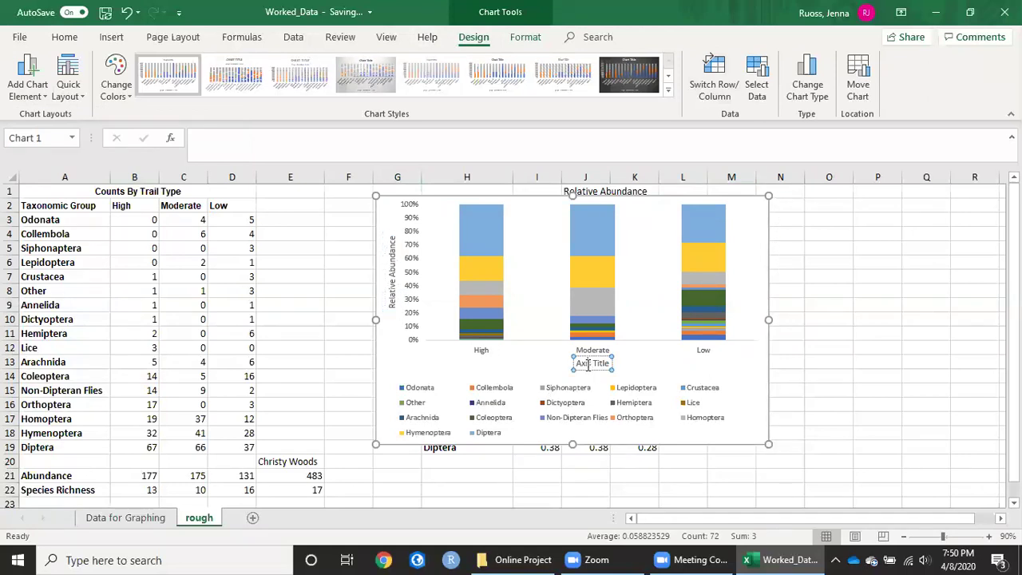
{"action": "triple_click", "coordinate": [588, 363]}
{"action": "key", "text": "BackSpace"}
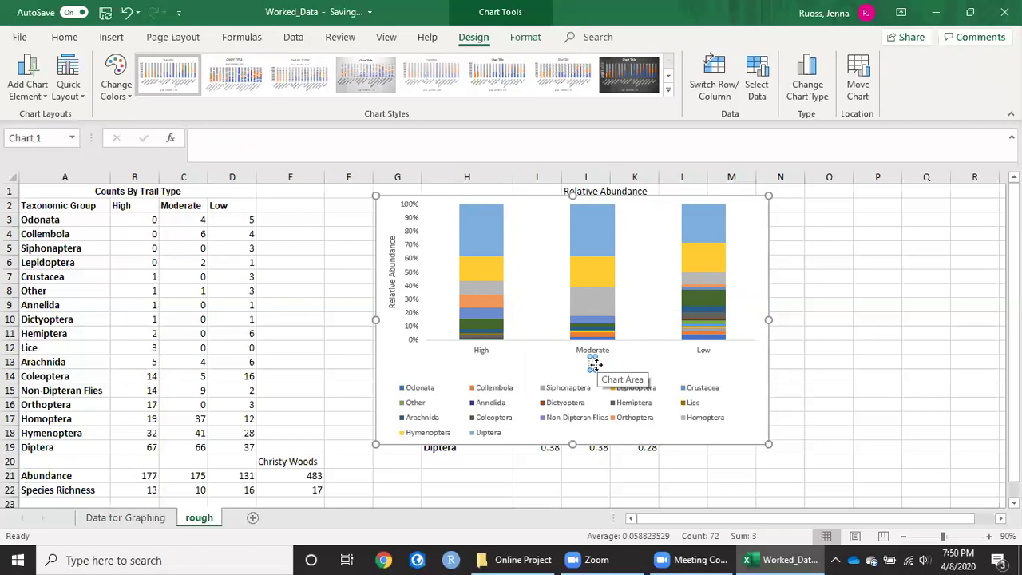
{"action": "type", "text": "Trail Type"}
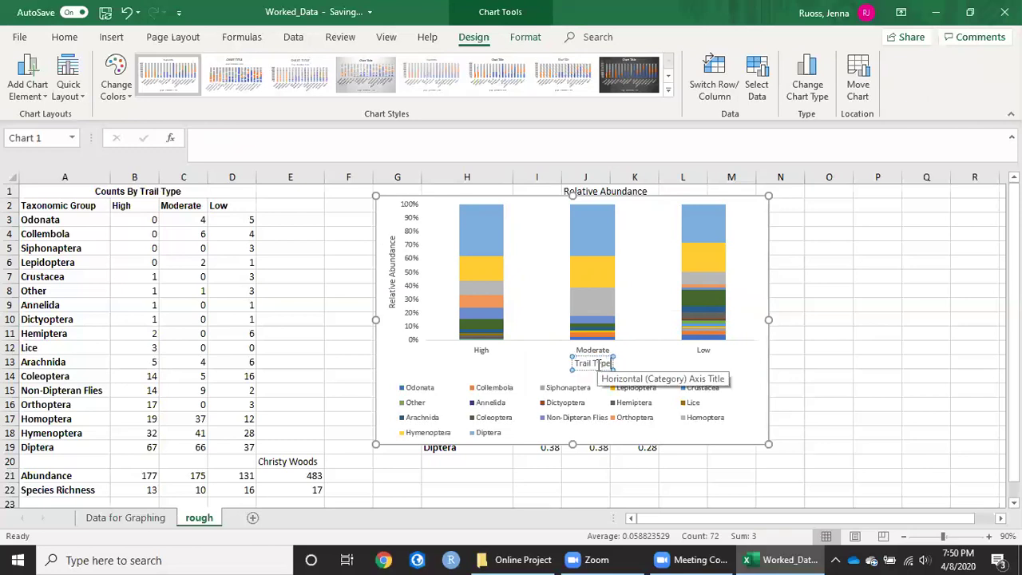
{"action": "left_click", "coordinate": [862, 336]}
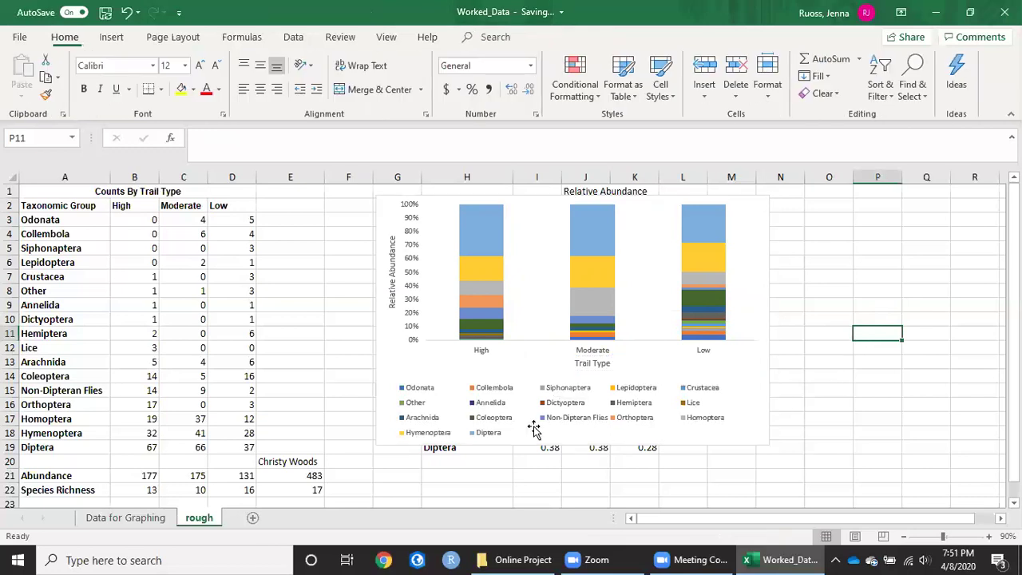
Set the major tick marks of the chart's vertical axis to Outside
{"action": "left_click", "coordinate": [414, 282]}
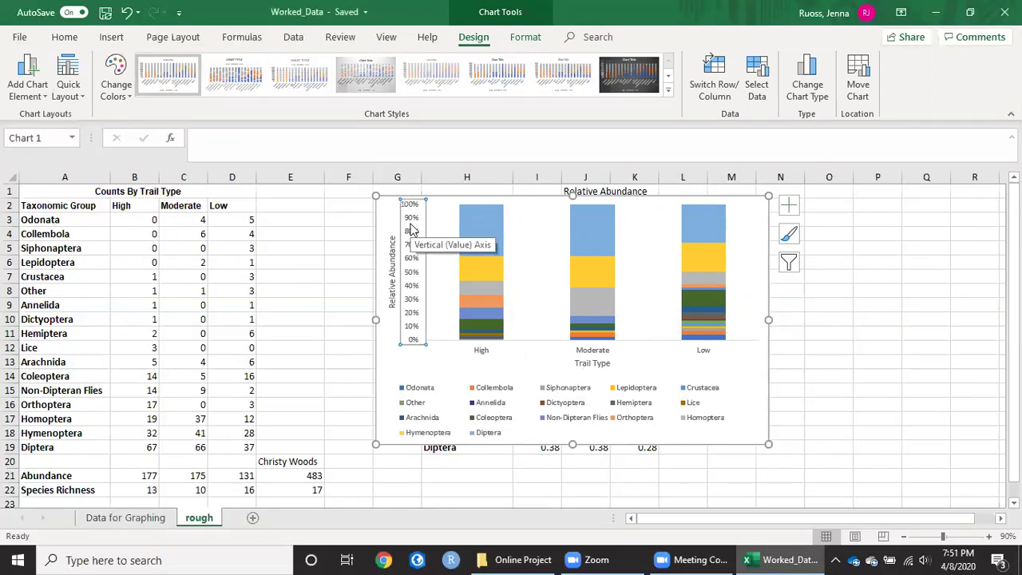
{"action": "right_click", "coordinate": [409, 243]}
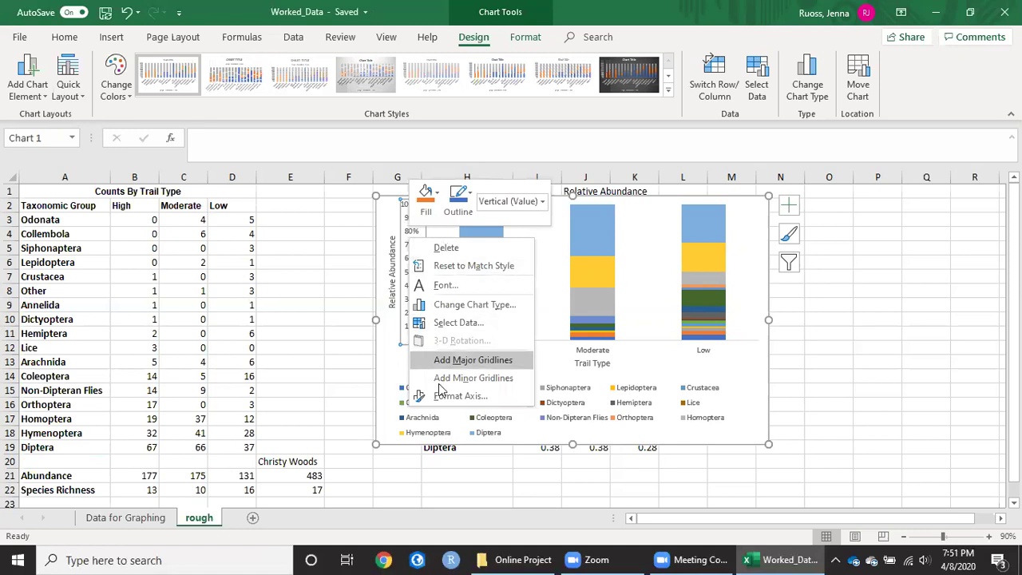
{"action": "left_click", "coordinate": [442, 395]}
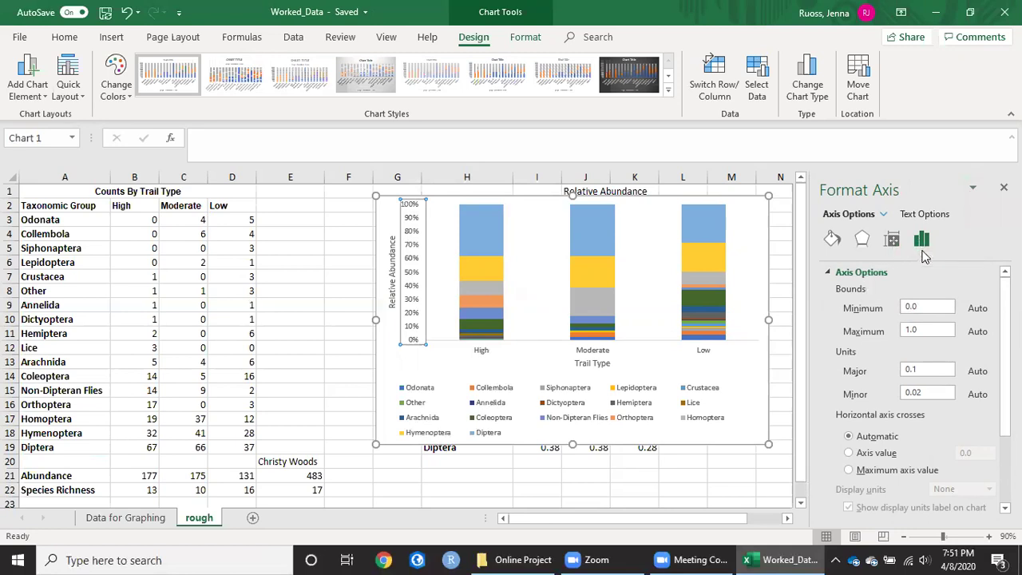
{"action": "scroll", "coordinate": [948, 307], "scroll_direction": "down", "scroll_amount": 3}
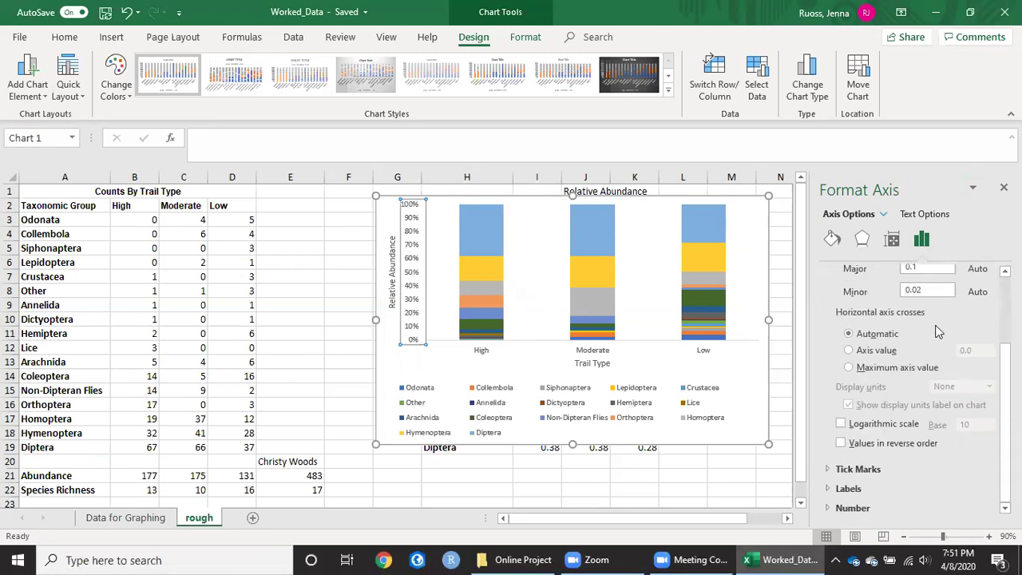
{"action": "left_click", "coordinate": [907, 467]}
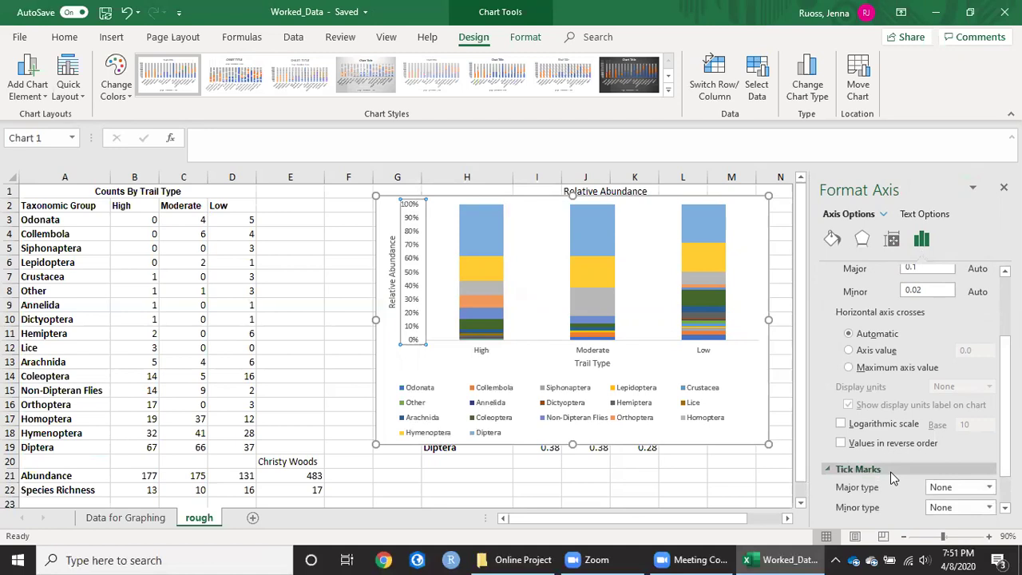
{"action": "left_click", "coordinate": [950, 487]}
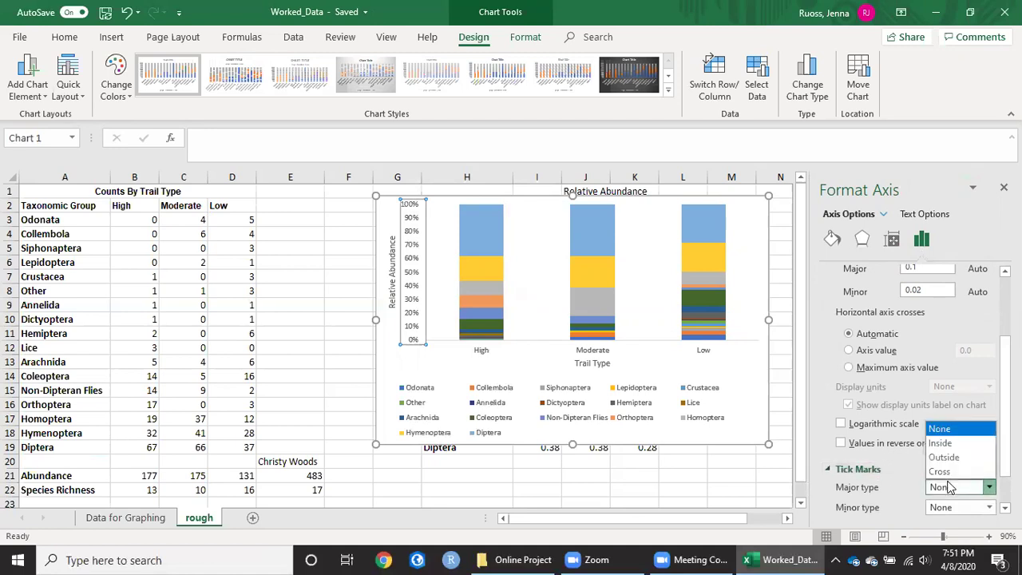
{"action": "left_click", "coordinate": [947, 456]}
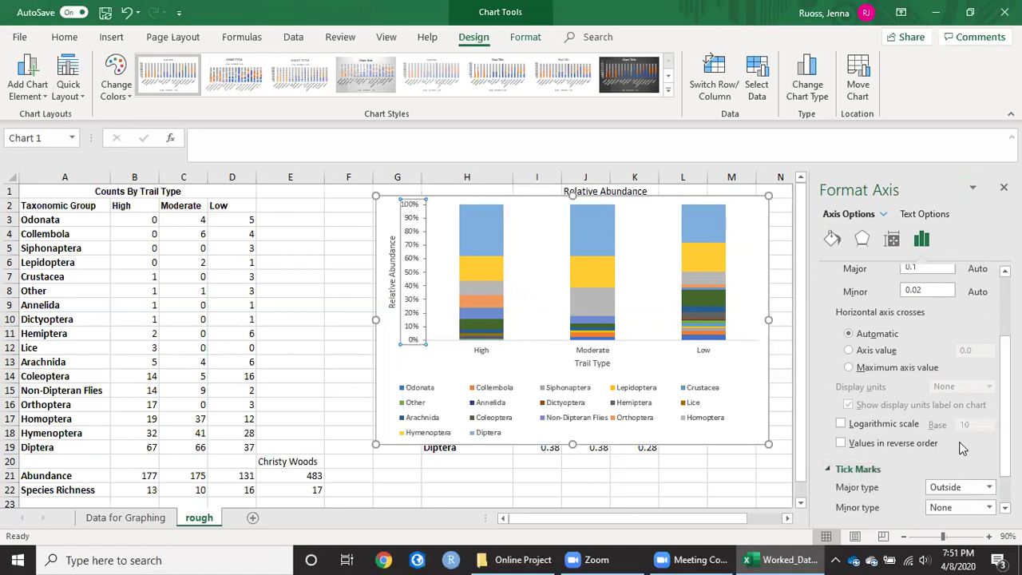
Format the vertical axis line as a solid black line
{"action": "left_click", "coordinate": [831, 239]}
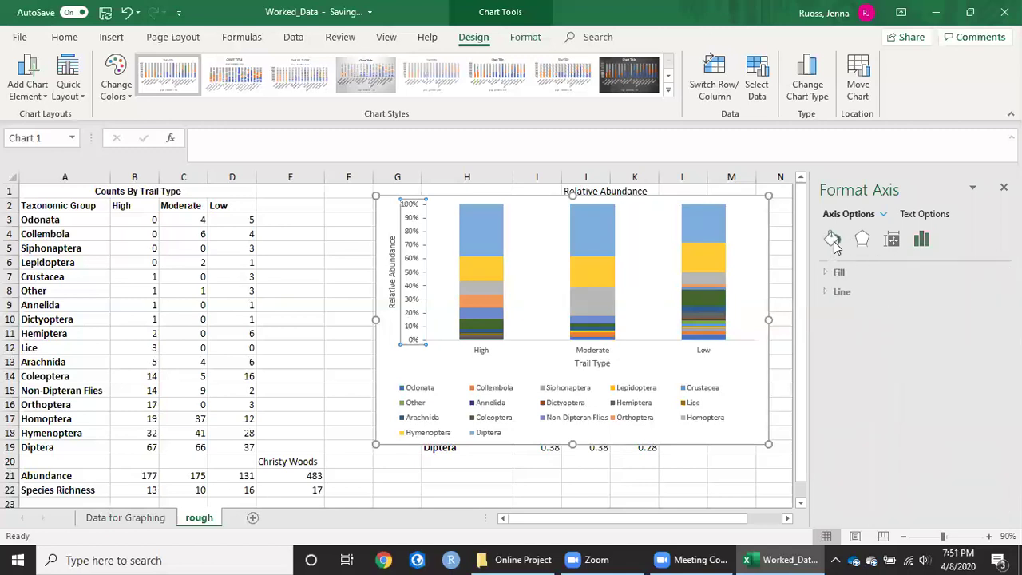
{"action": "left_click", "coordinate": [847, 296]}
{"action": "left_click", "coordinate": [980, 389]}
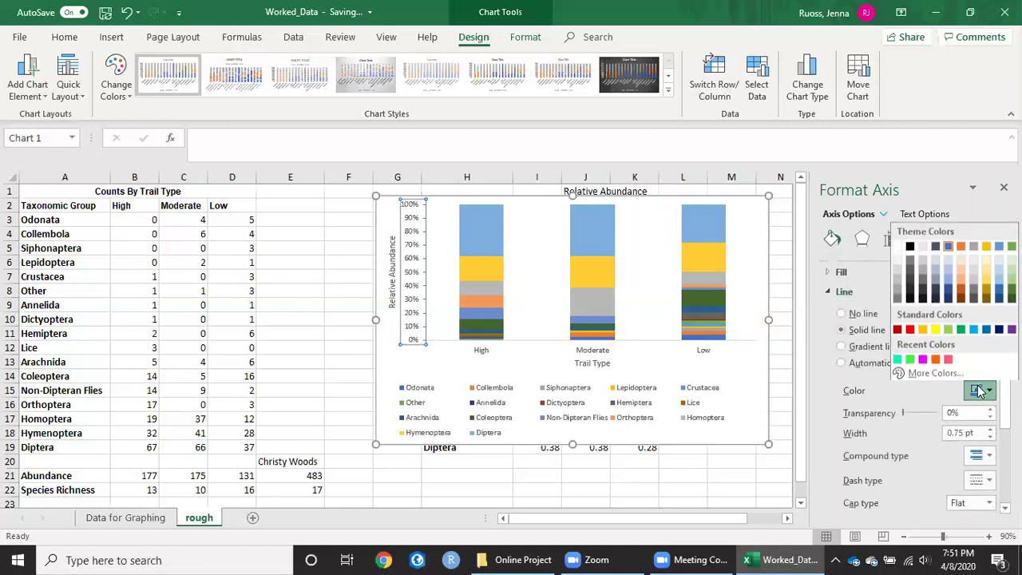
{"action": "left_click", "coordinate": [913, 254]}
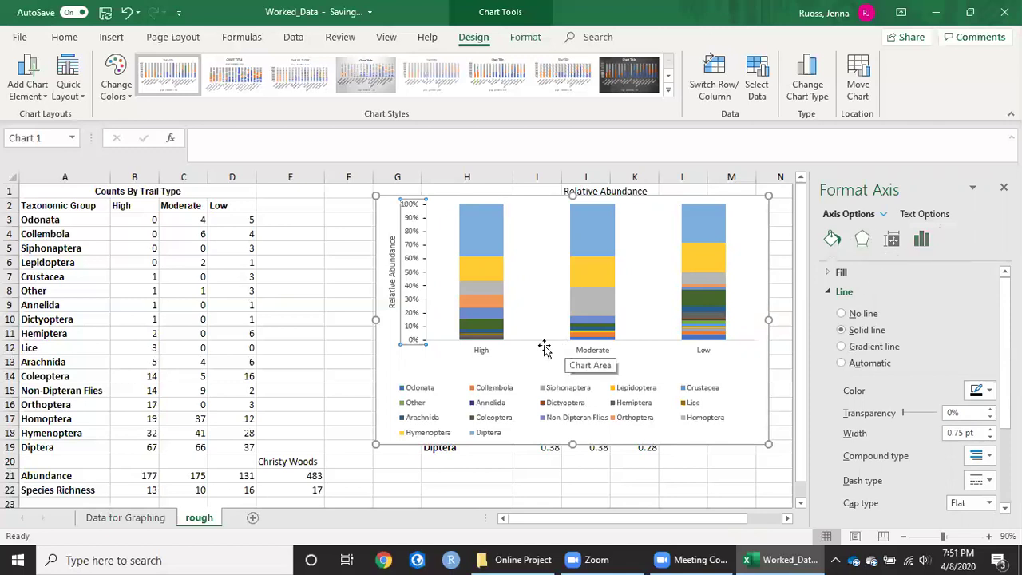
Color the chart's horizontal axis line black
{"action": "left_click", "coordinate": [485, 348]}
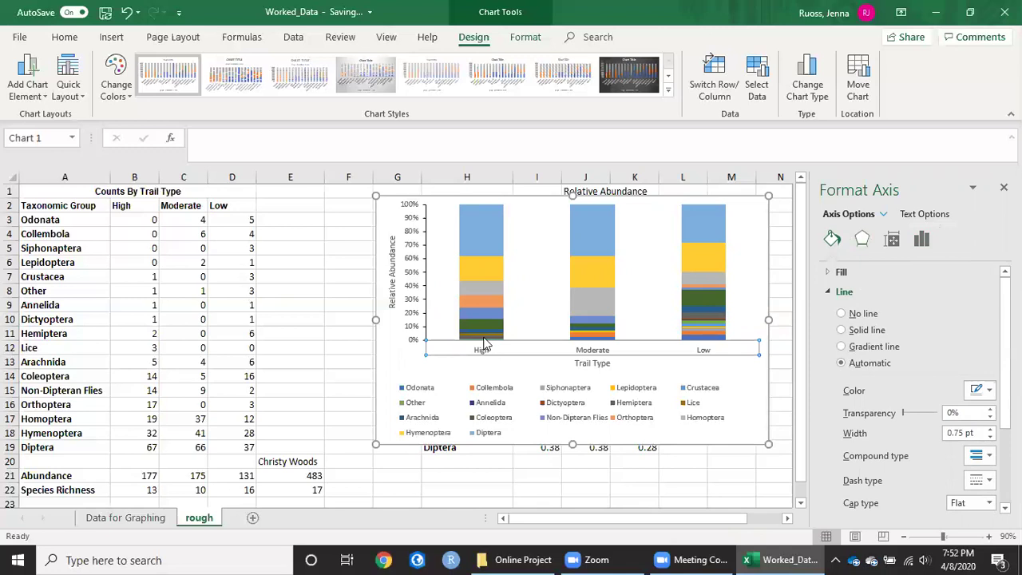
{"action": "left_click", "coordinate": [986, 390]}
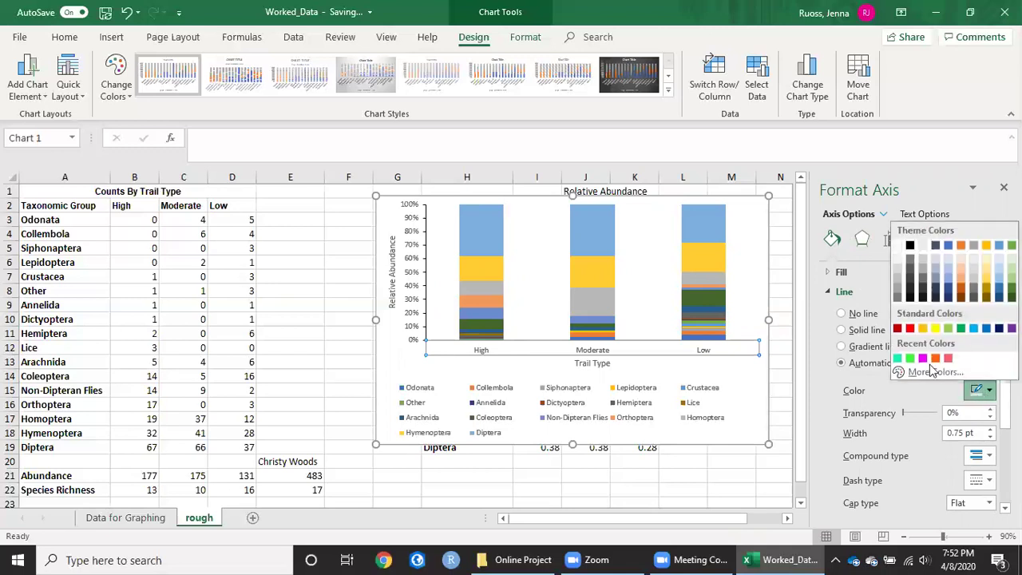
{"action": "left_click", "coordinate": [910, 245]}
Set the major tick marks of the chart's horizontal axis to Outside
{"action": "left_click", "coordinate": [922, 240]}
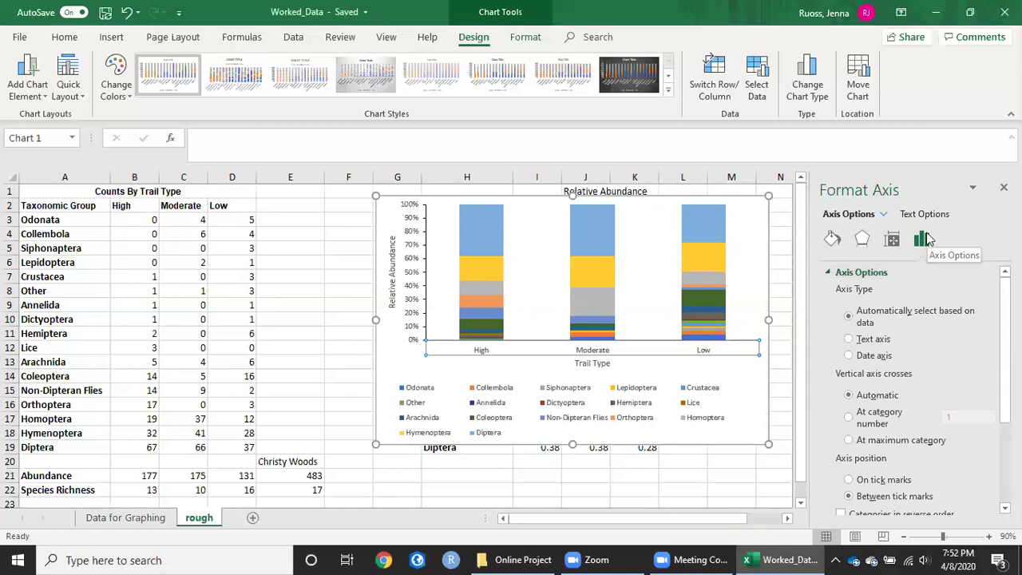
{"action": "scroll", "coordinate": [947, 272], "scroll_direction": "down", "scroll_amount": 3}
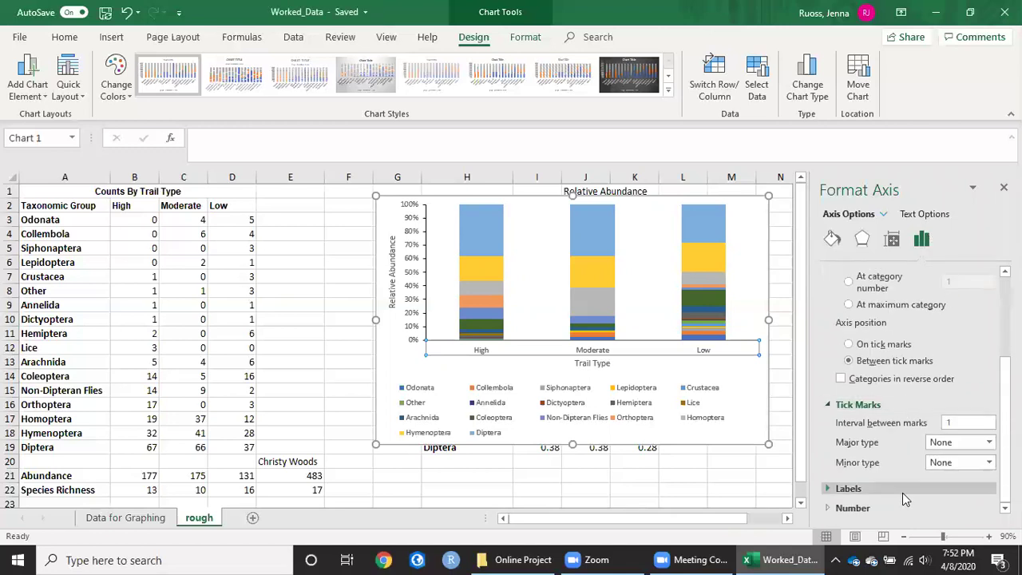
{"action": "scroll", "coordinate": [847, 411], "scroll_direction": "up", "scroll_amount": 1}
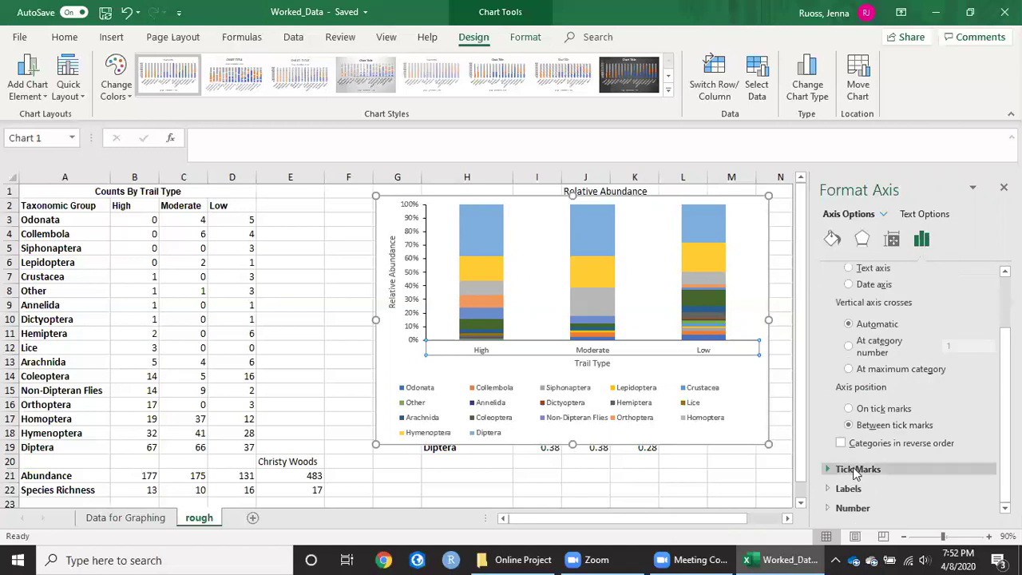
{"action": "scroll", "coordinate": [956, 487], "scroll_direction": "down", "scroll_amount": 1}
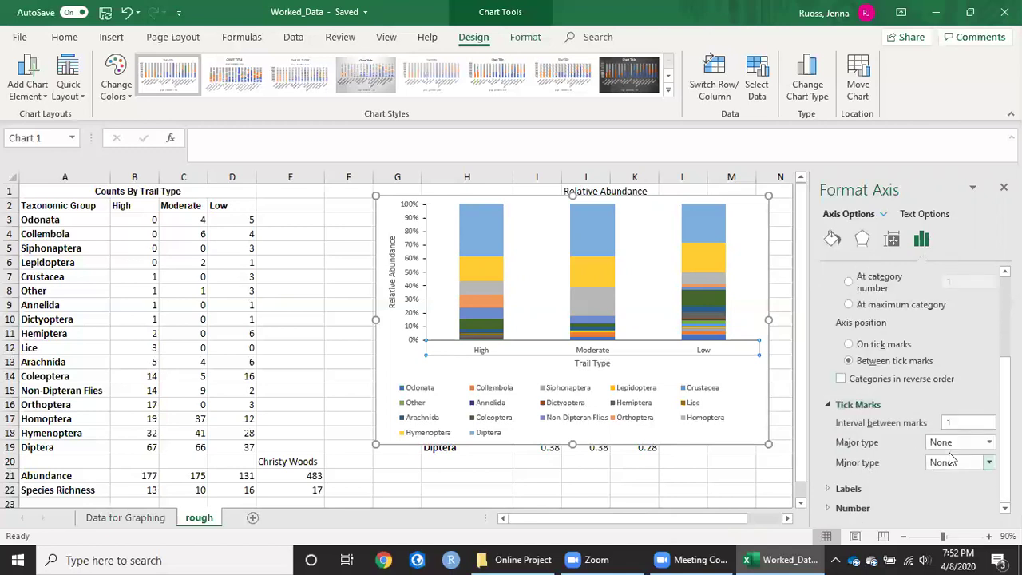
{"action": "left_click", "coordinate": [960, 450]}
{"action": "left_click", "coordinate": [954, 483]}
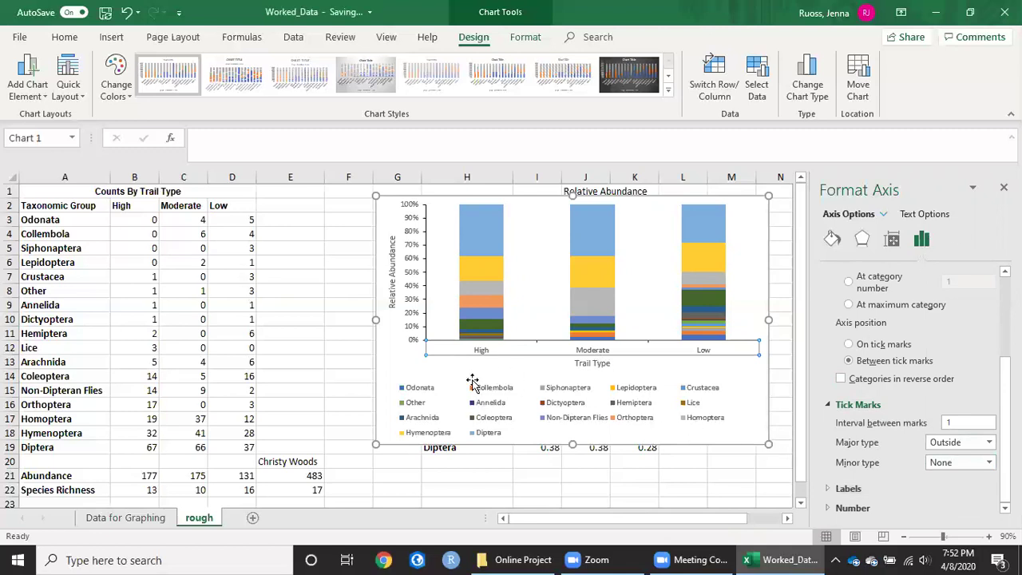
{"action": "left_click", "coordinate": [387, 370]}
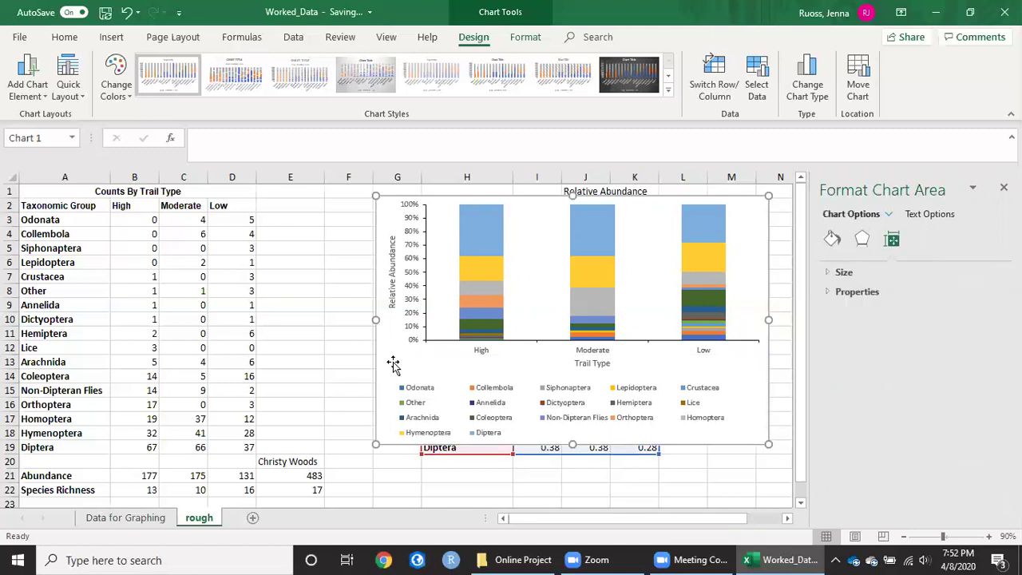
Show the bounds and units settings of the chart's vertical axis
{"action": "left_click", "coordinate": [412, 233]}
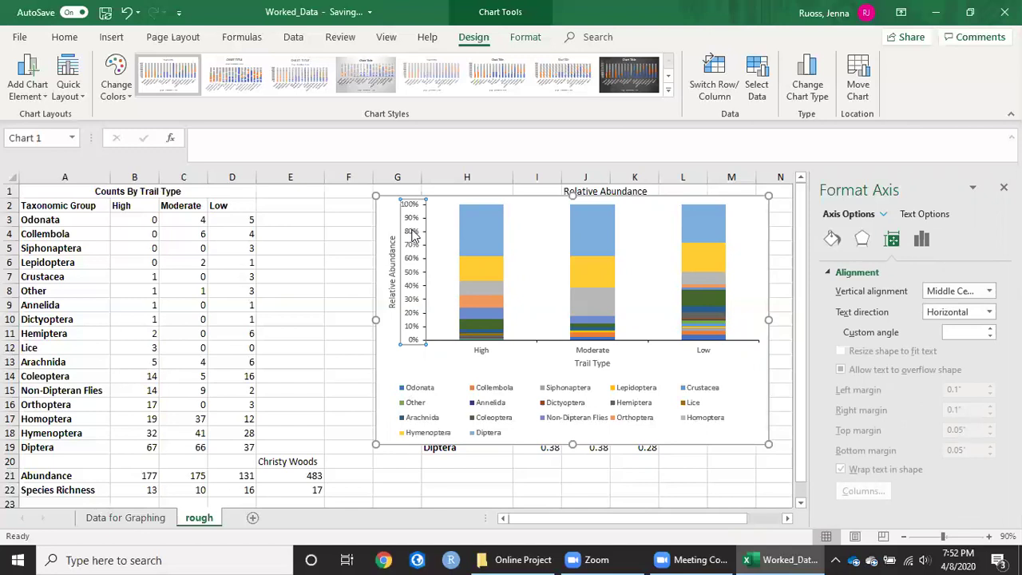
{"action": "left_click", "coordinate": [922, 239]}
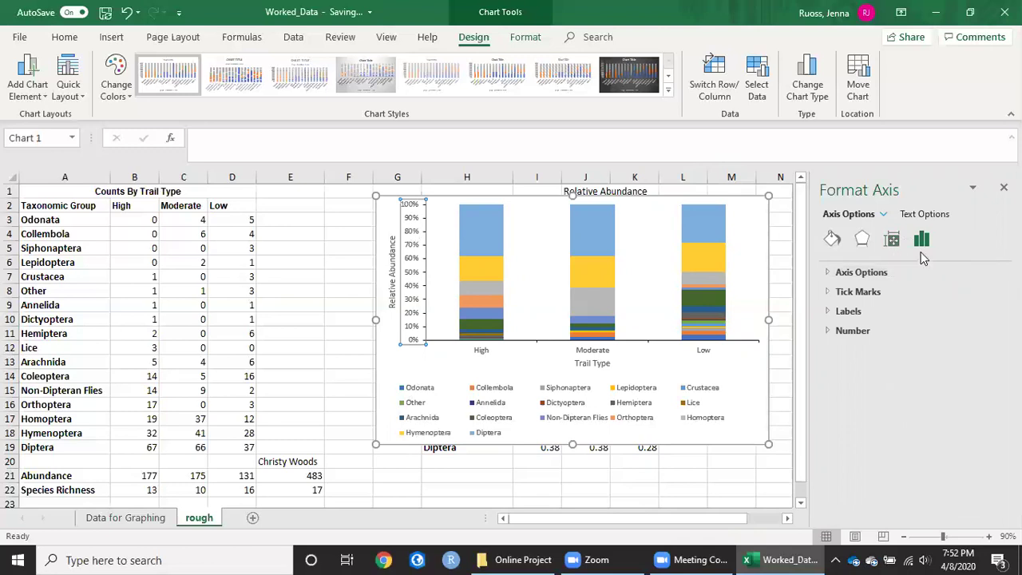
{"action": "left_click", "coordinate": [890, 270]}
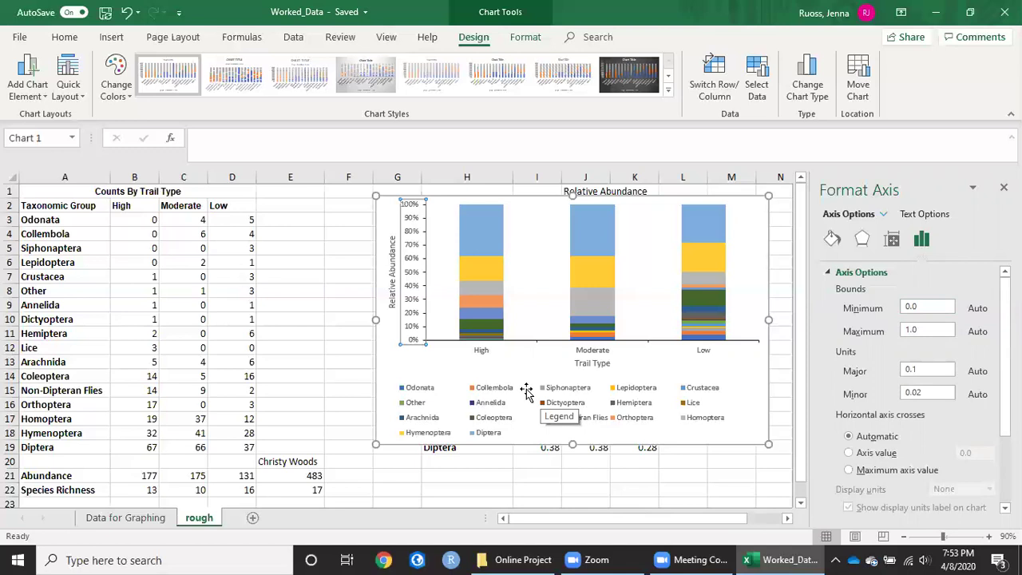
Fill the Diptera series in the stacked columns with the recently used magenta
{"action": "left_click", "coordinate": [494, 229]}
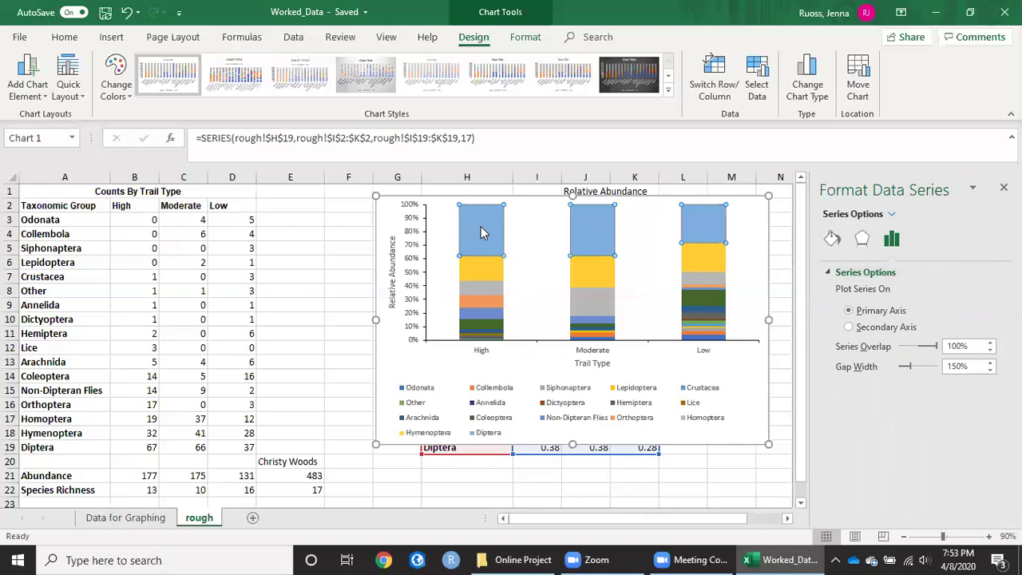
{"action": "right_click", "coordinate": [481, 229]}
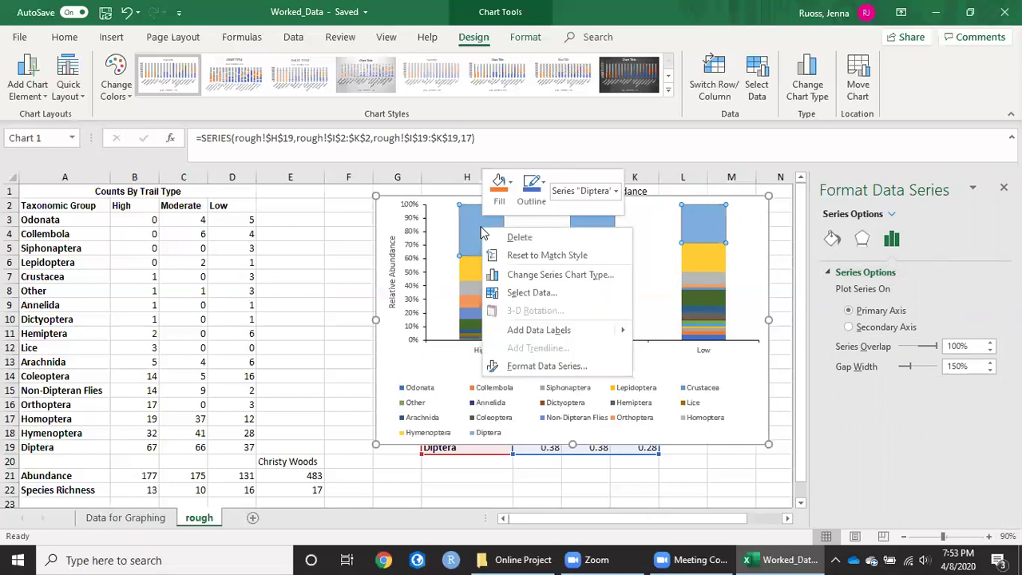
{"action": "left_click", "coordinate": [540, 367]}
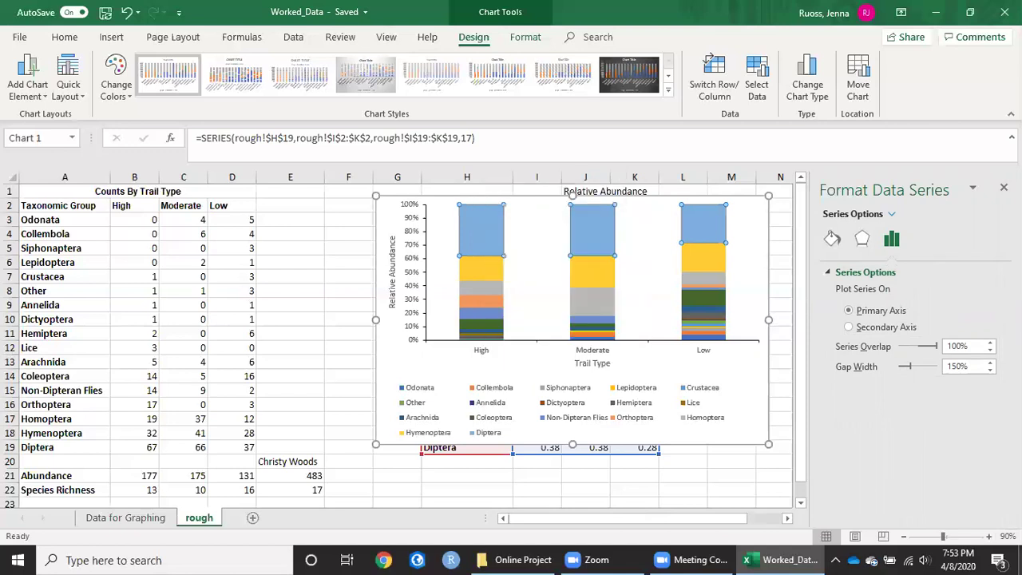
{"action": "left_click", "coordinate": [829, 240]}
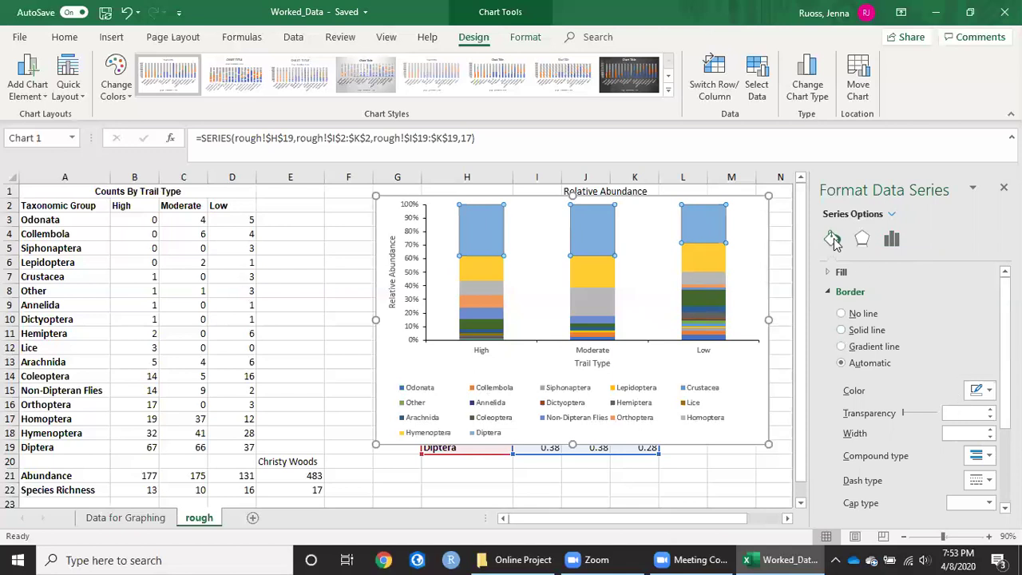
{"action": "left_click", "coordinate": [841, 272]}
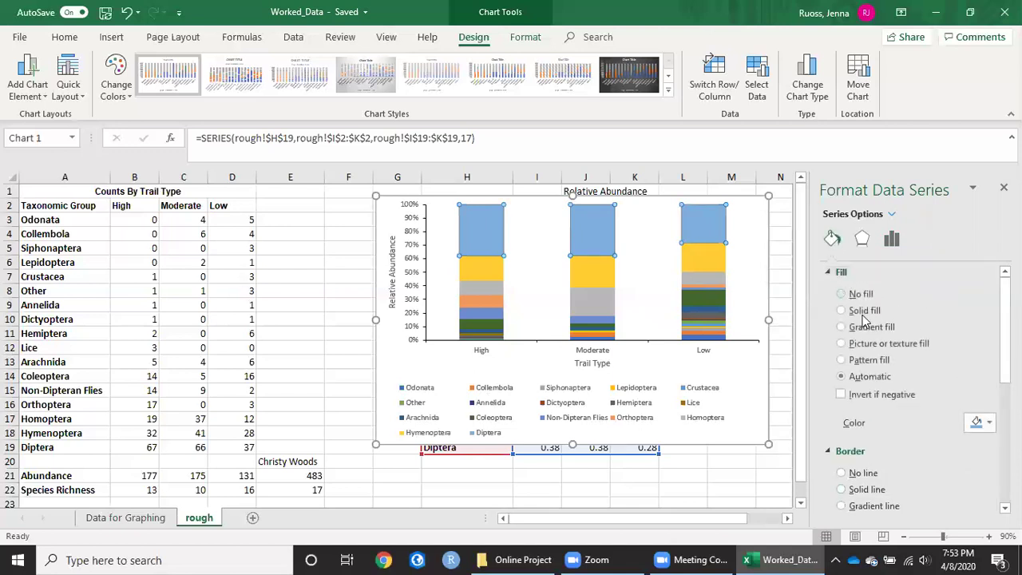
{"action": "left_click", "coordinate": [980, 429]}
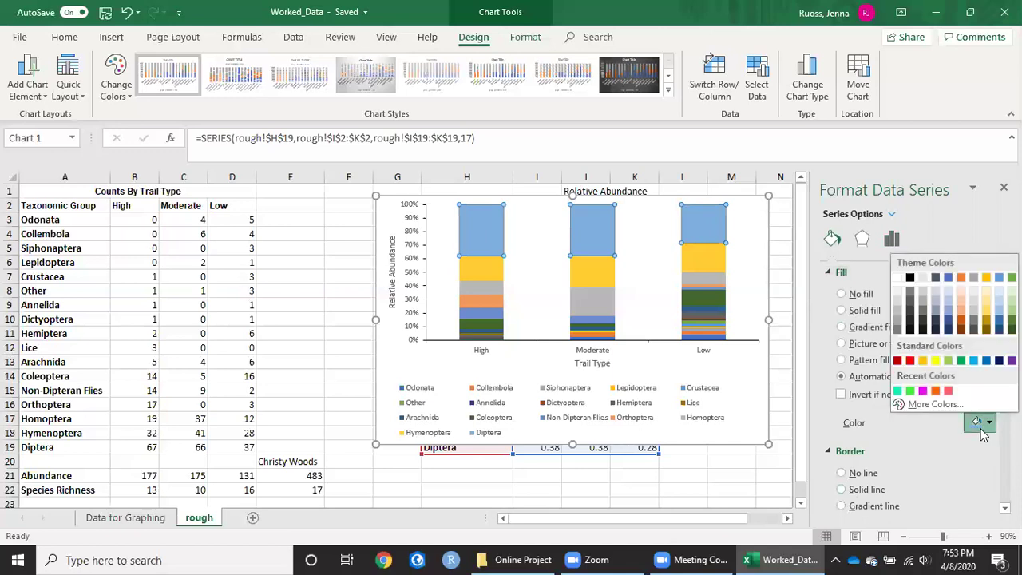
{"action": "left_click", "coordinate": [922, 391]}
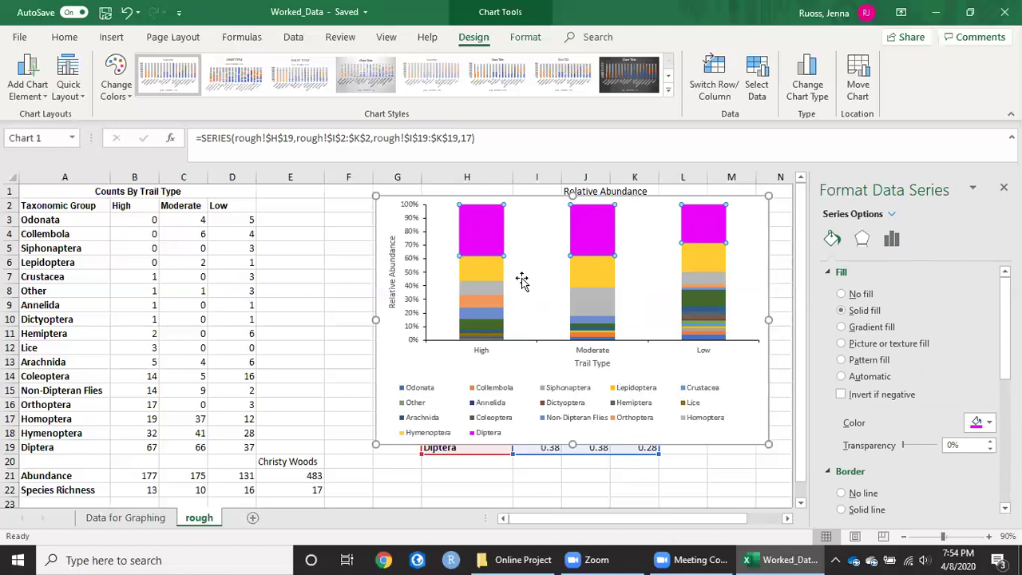
Fill the Hymenoptera series with the recently used bright green and the Homoptera series with the recently used turquoise
{"action": "left_click", "coordinate": [479, 270]}
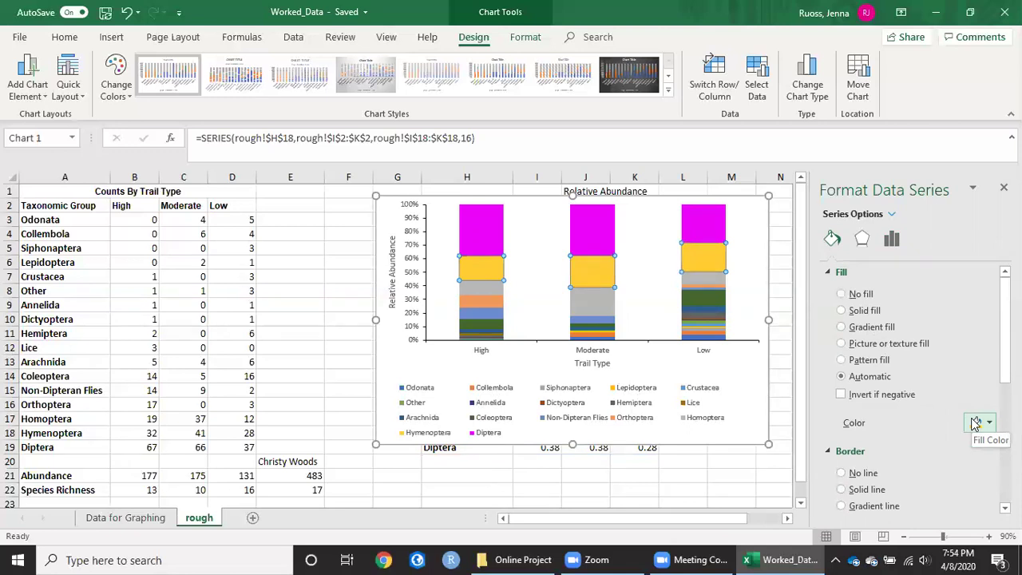
{"action": "left_click", "coordinate": [975, 424]}
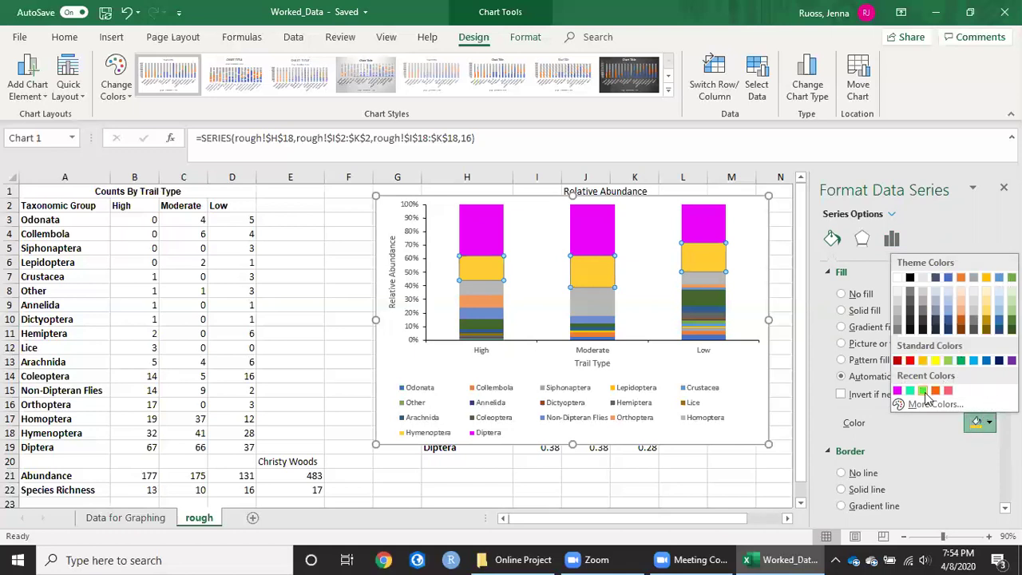
{"action": "key", "text": "Escape"}
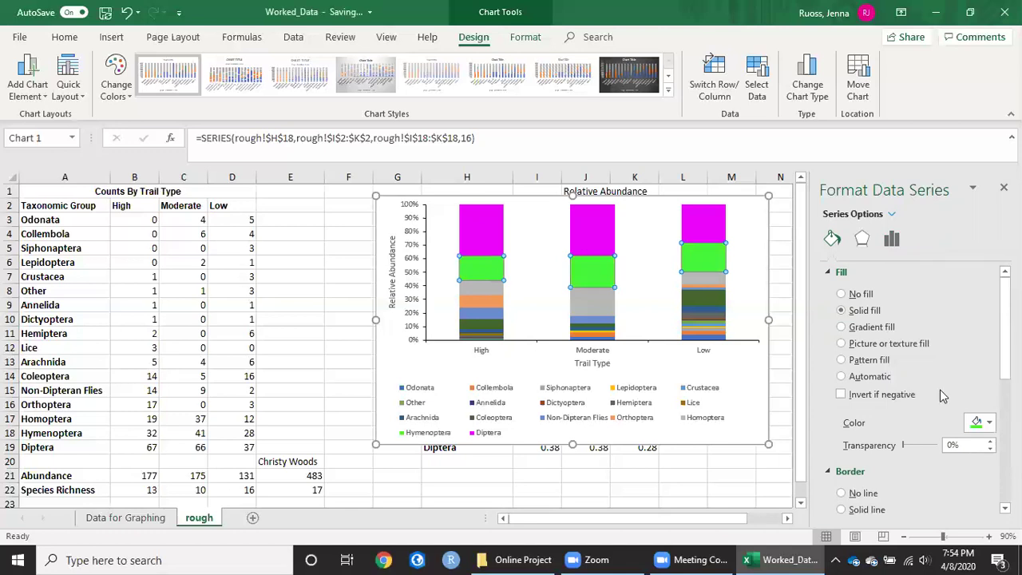
{"action": "left_click", "coordinate": [585, 310]}
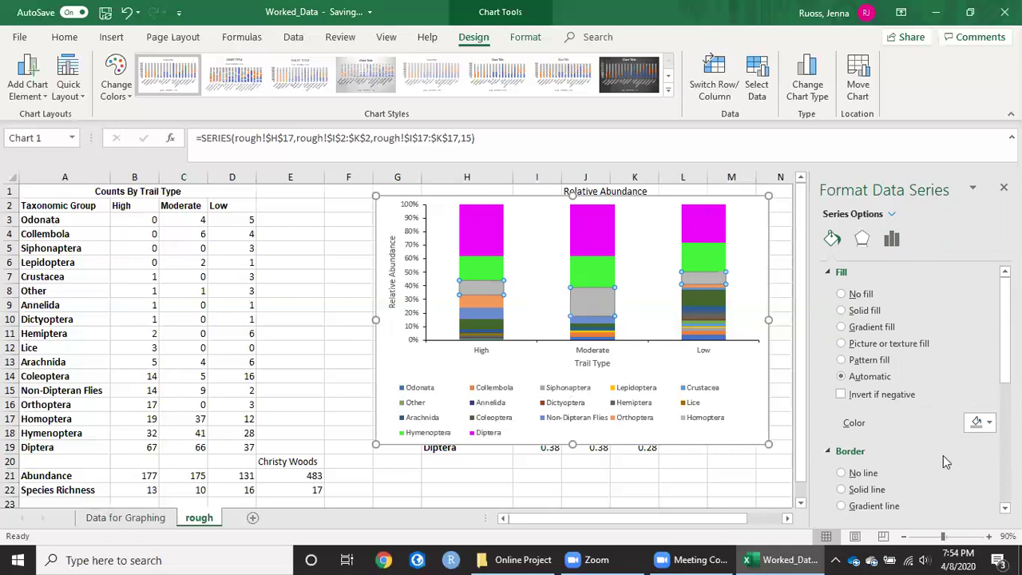
{"action": "left_click", "coordinate": [981, 424]}
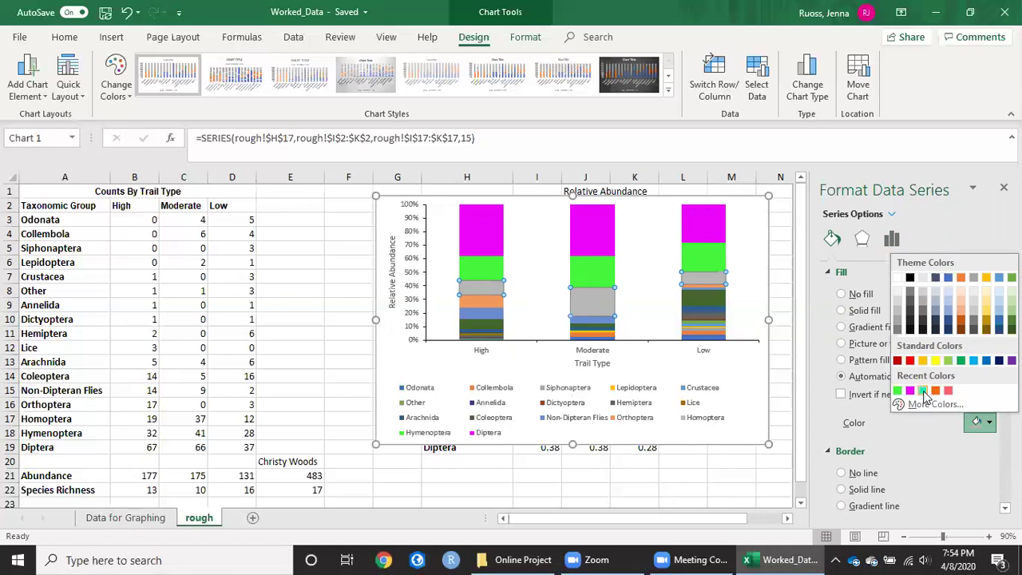
{"action": "left_click", "coordinate": [922, 390]}
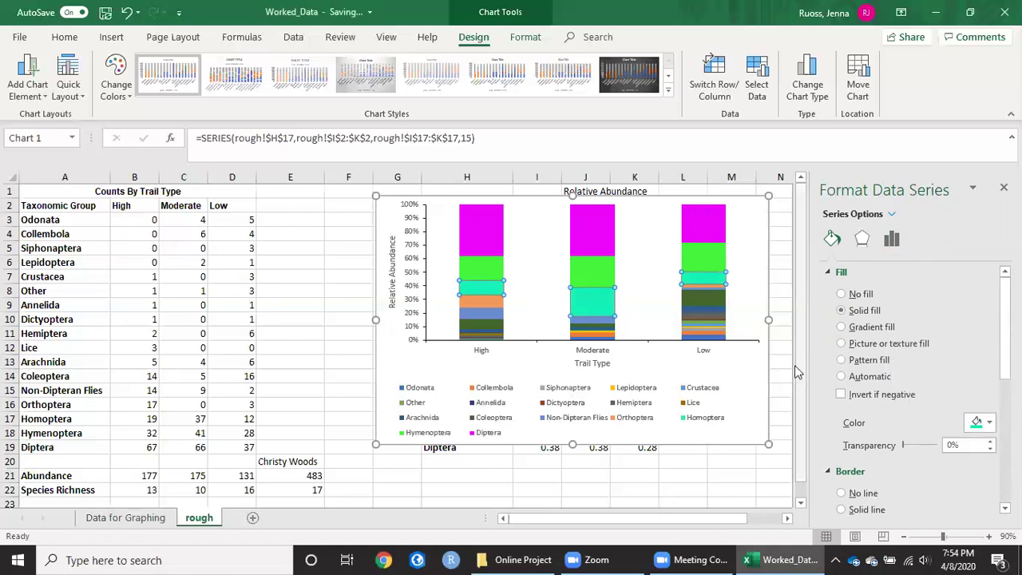
Fill the Coleoptera series with the recently used orange and deselect the chart
{"action": "left_click", "coordinate": [690, 301]}
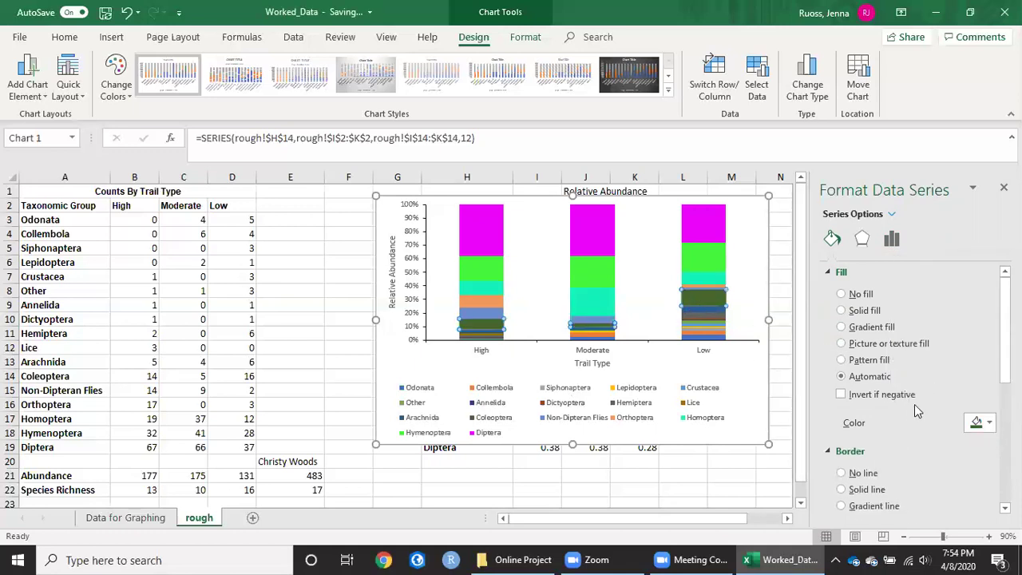
{"action": "left_click", "coordinate": [984, 423]}
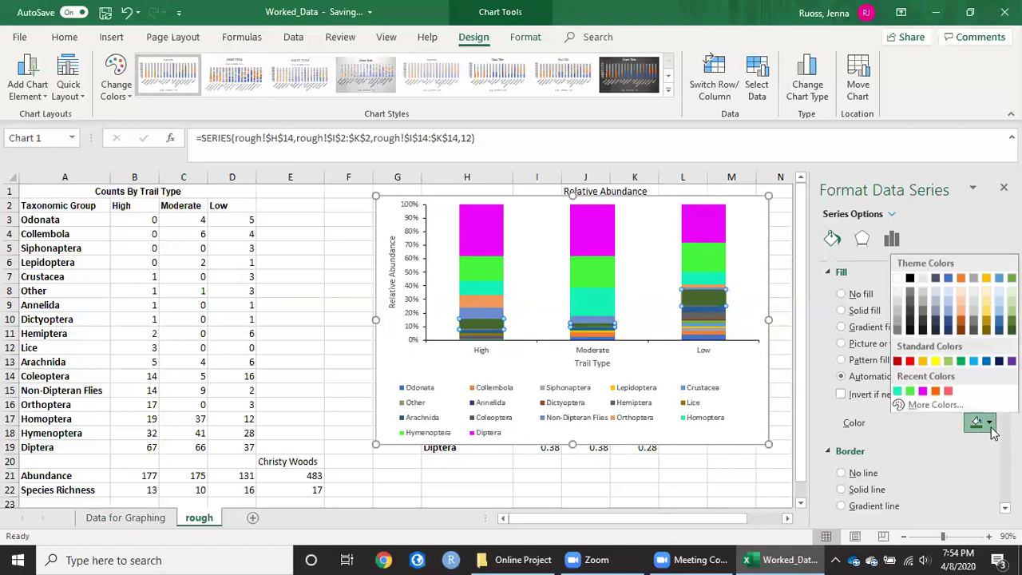
{"action": "left_click", "coordinate": [936, 390]}
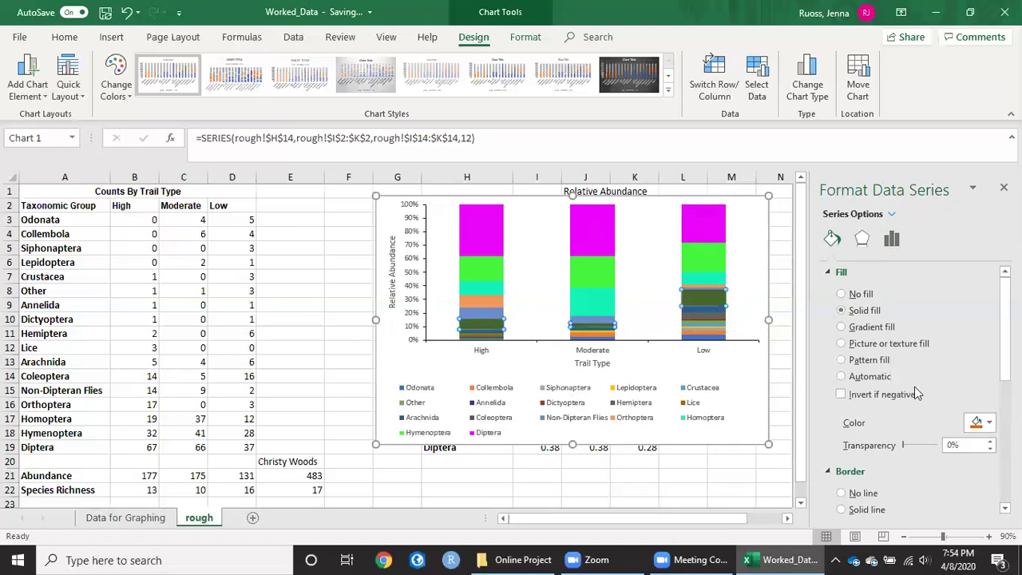
{"action": "left_click", "coordinate": [782, 346]}
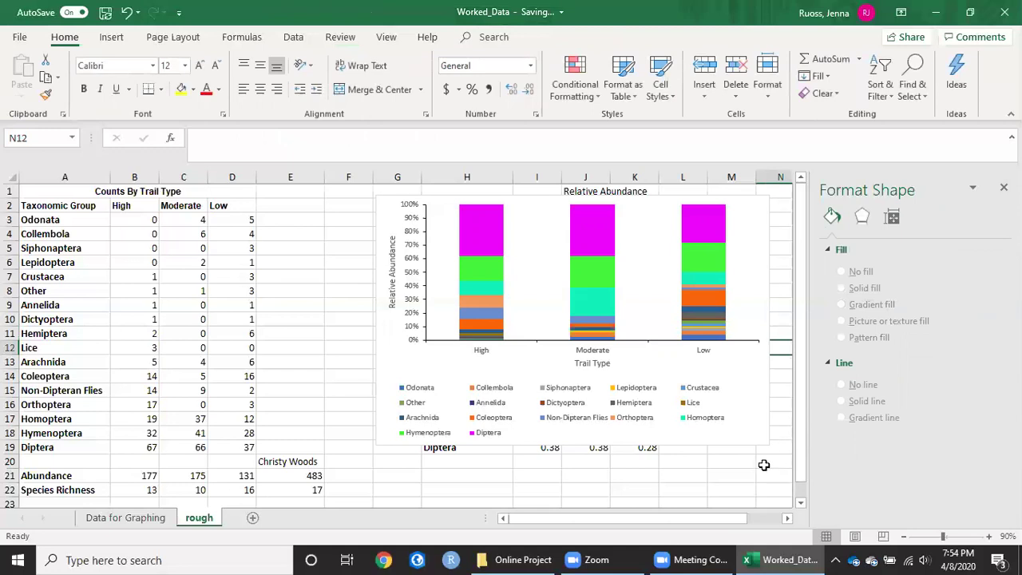
{"action": "left_click", "coordinate": [755, 423]}
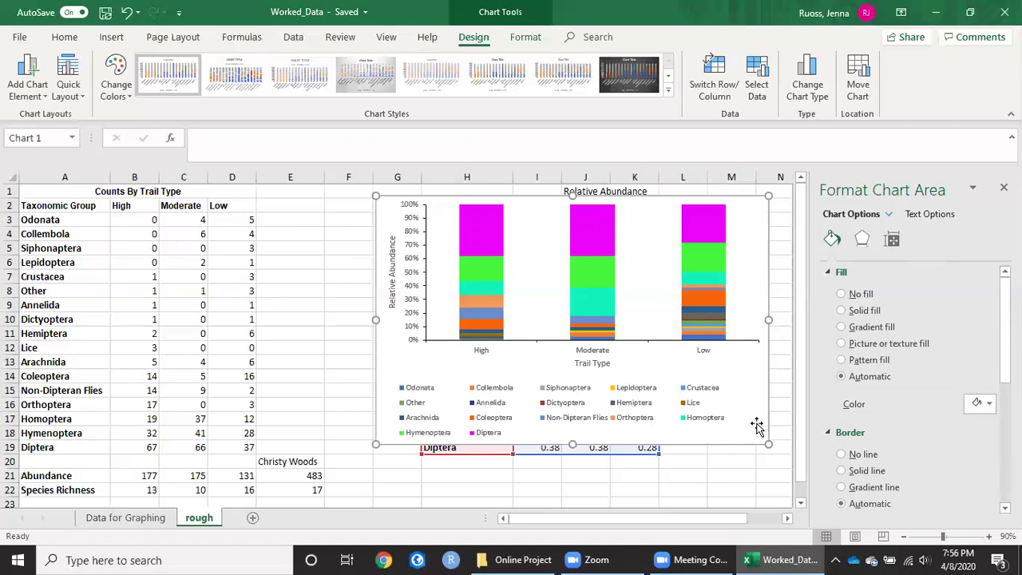
{"action": "left_click", "coordinate": [357, 380]}
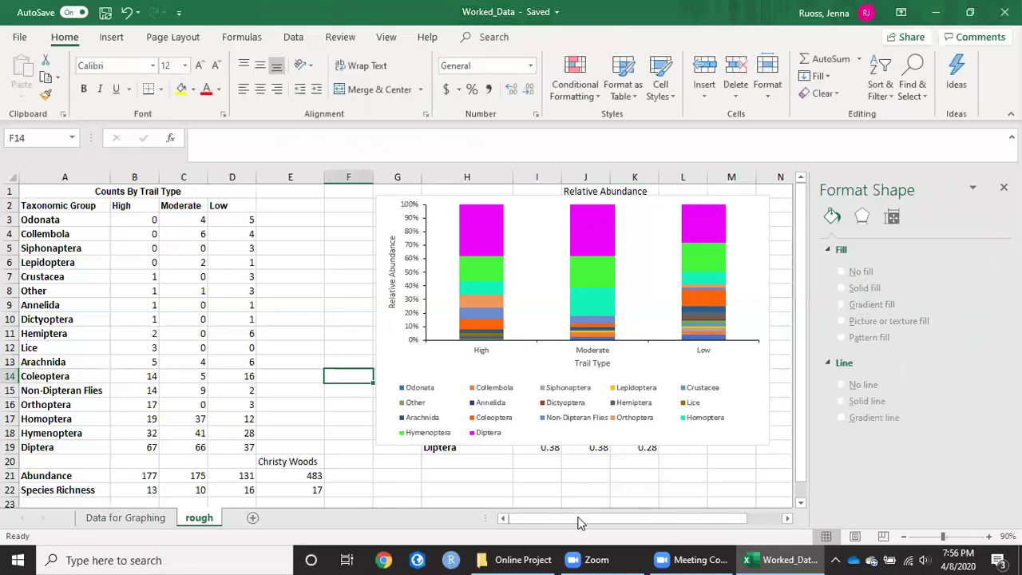